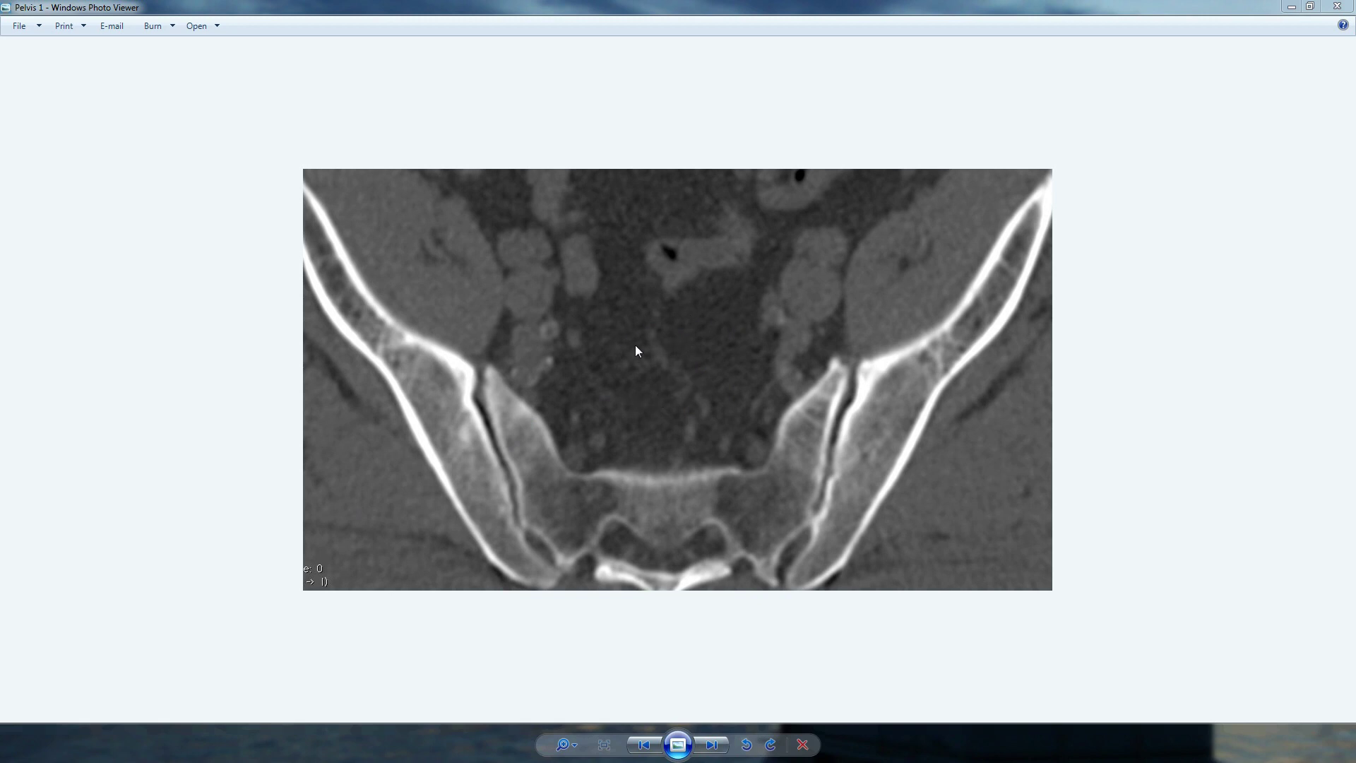
- Advance Photo Viewer to the Pelvis 2 CT slice, then return to the Blender pelvis model
click(711, 745)
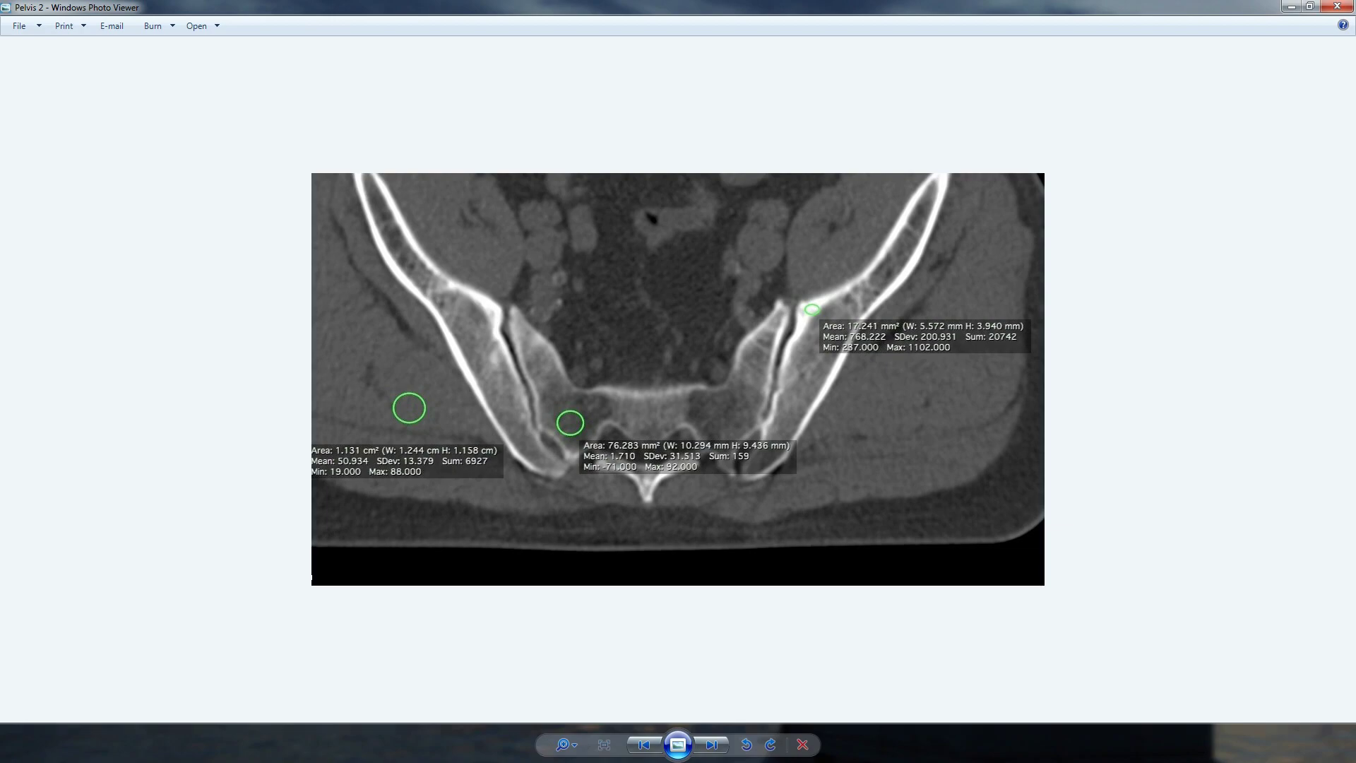
key(alt+Tab)
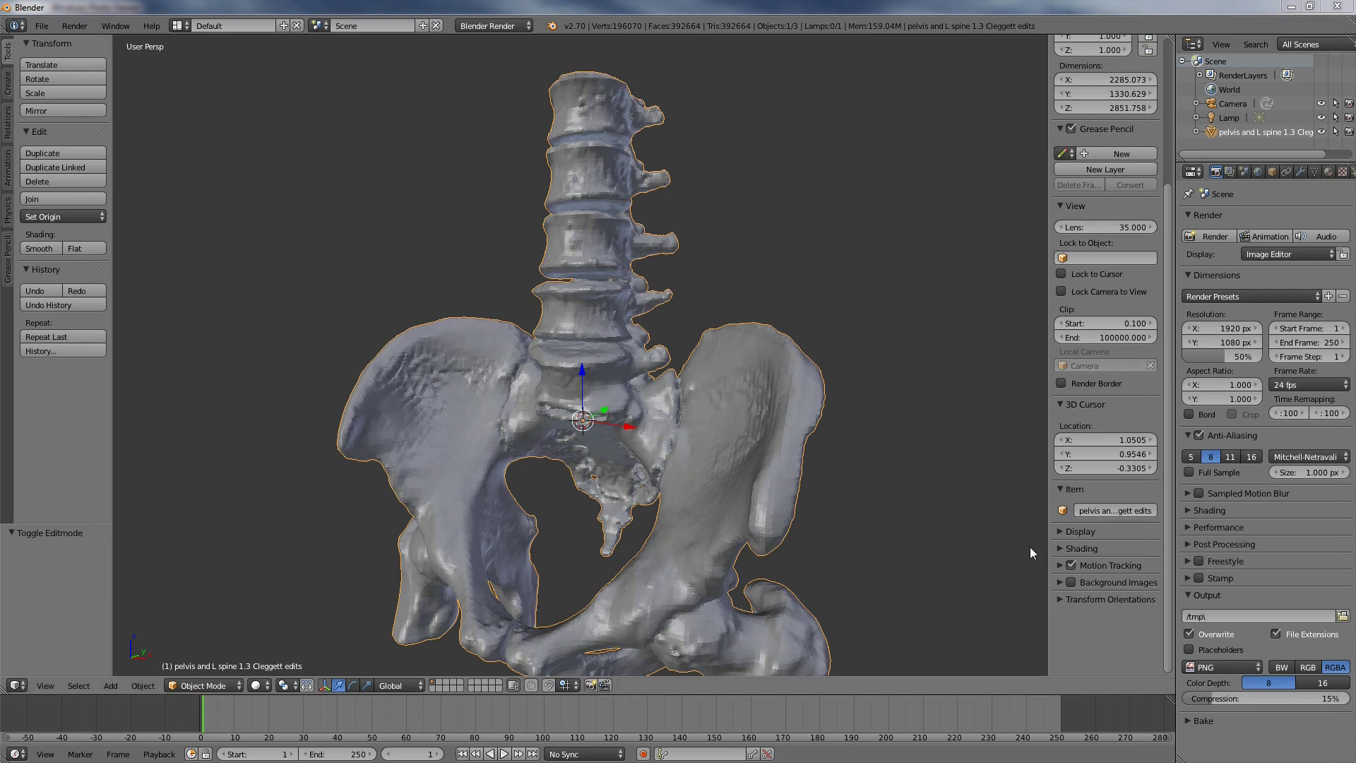
- Orbit the pelvis and lumbar spine model to a front view and enter Edit Mode
mouse_move(821, 436)
middle_down()
mouse_move(793, 445)
mouse_move(700, 423)
mouse_move(690, 404)
mouse_move(760, 410)
mouse_move(867, 448)
mouse_move(850, 461)
mouse_move(803, 448)
mouse_move(819, 460)
middle_up()
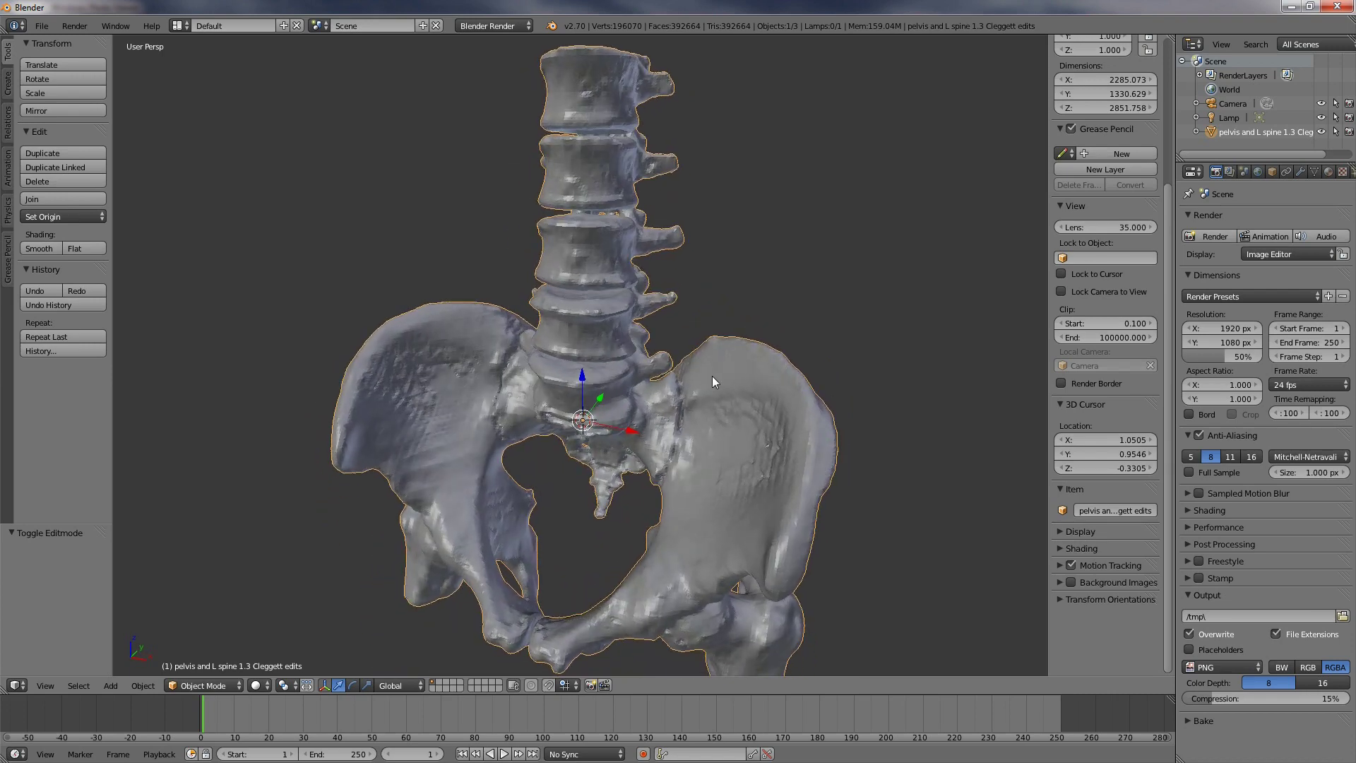
middle_drag(693, 422, 713, 403)
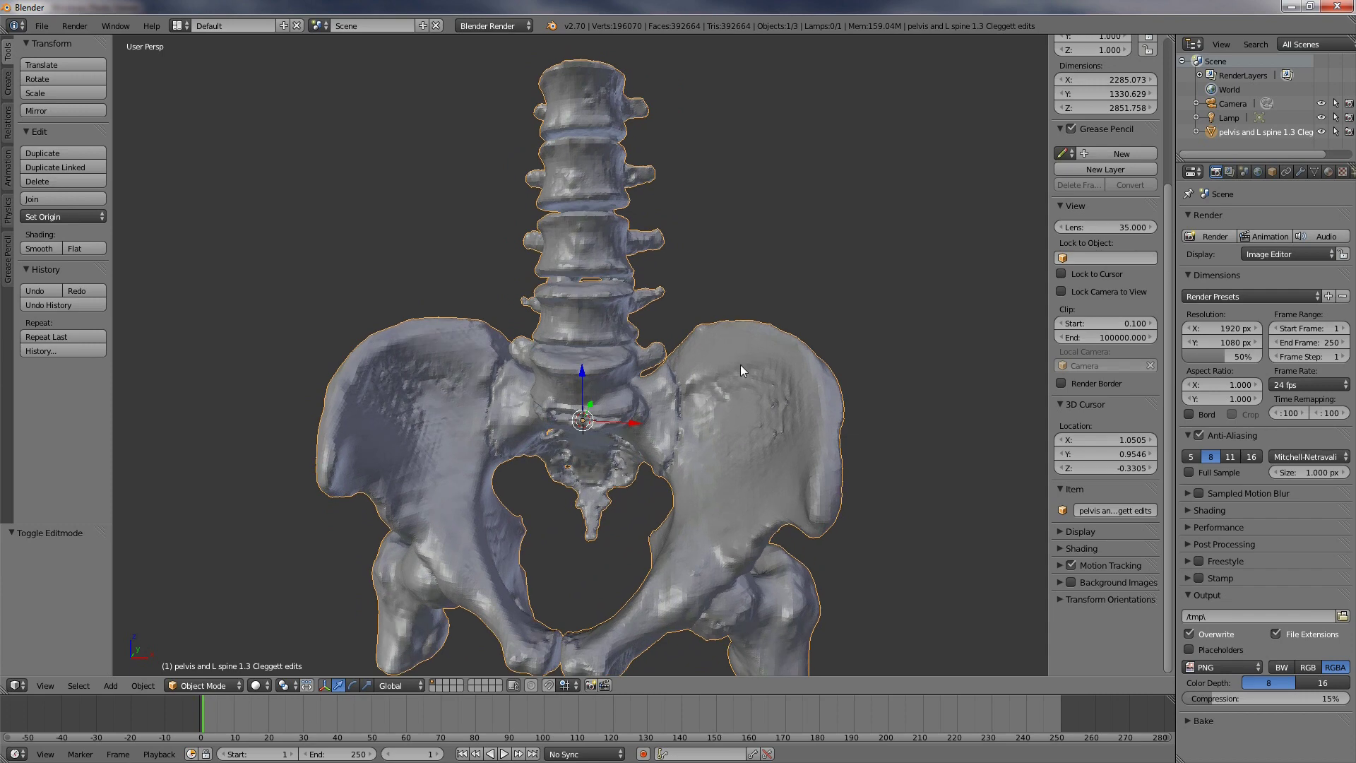
key(Tab)
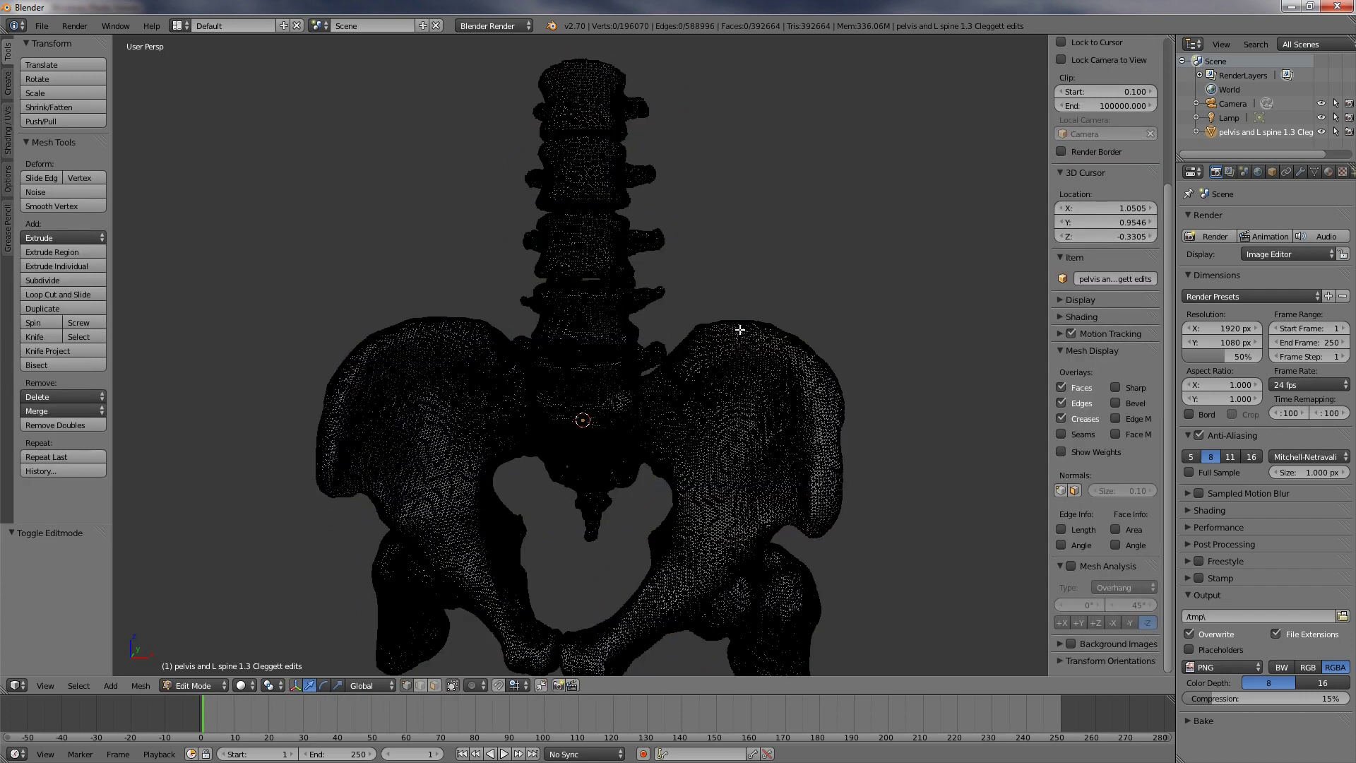
- Switch the mesh to see-through wireframe and zoom in on the lumbar vertebrae
key(z)
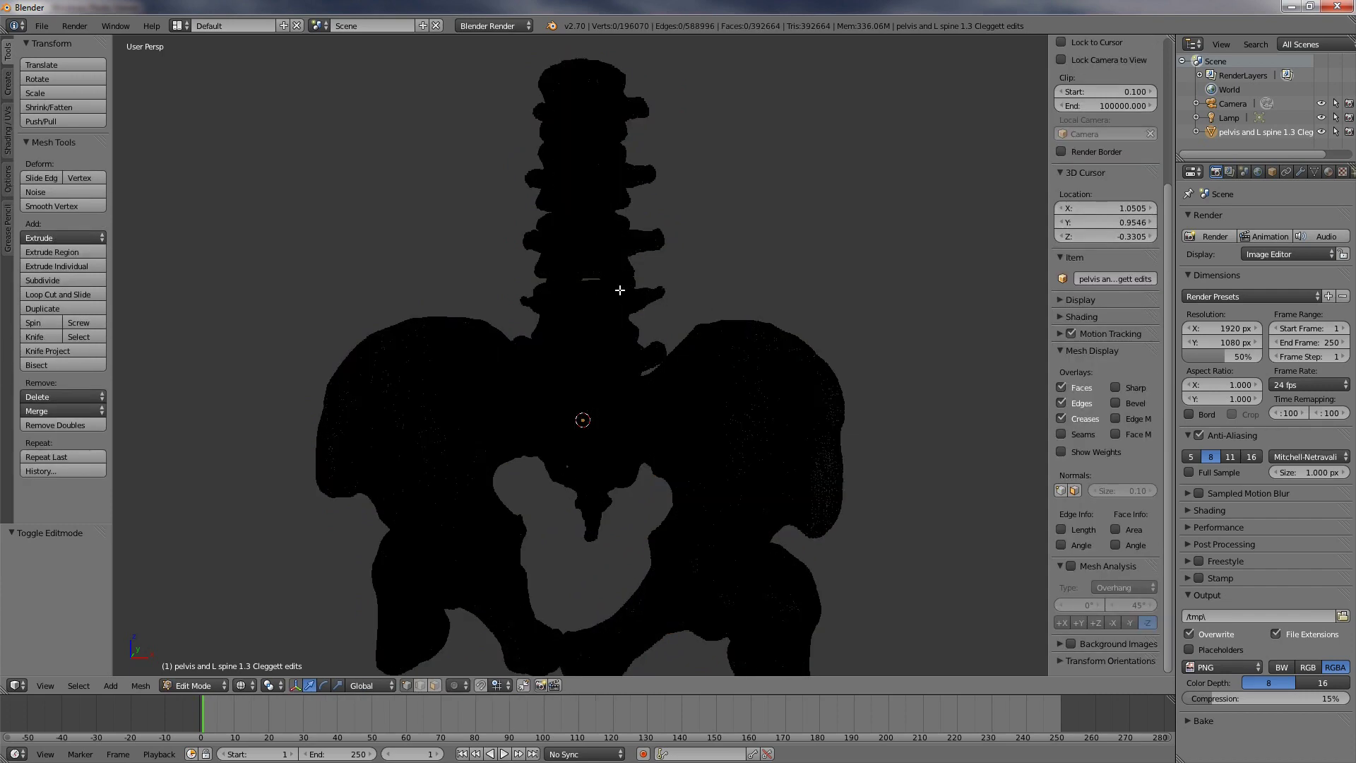
scroll(620, 290, up, 7)
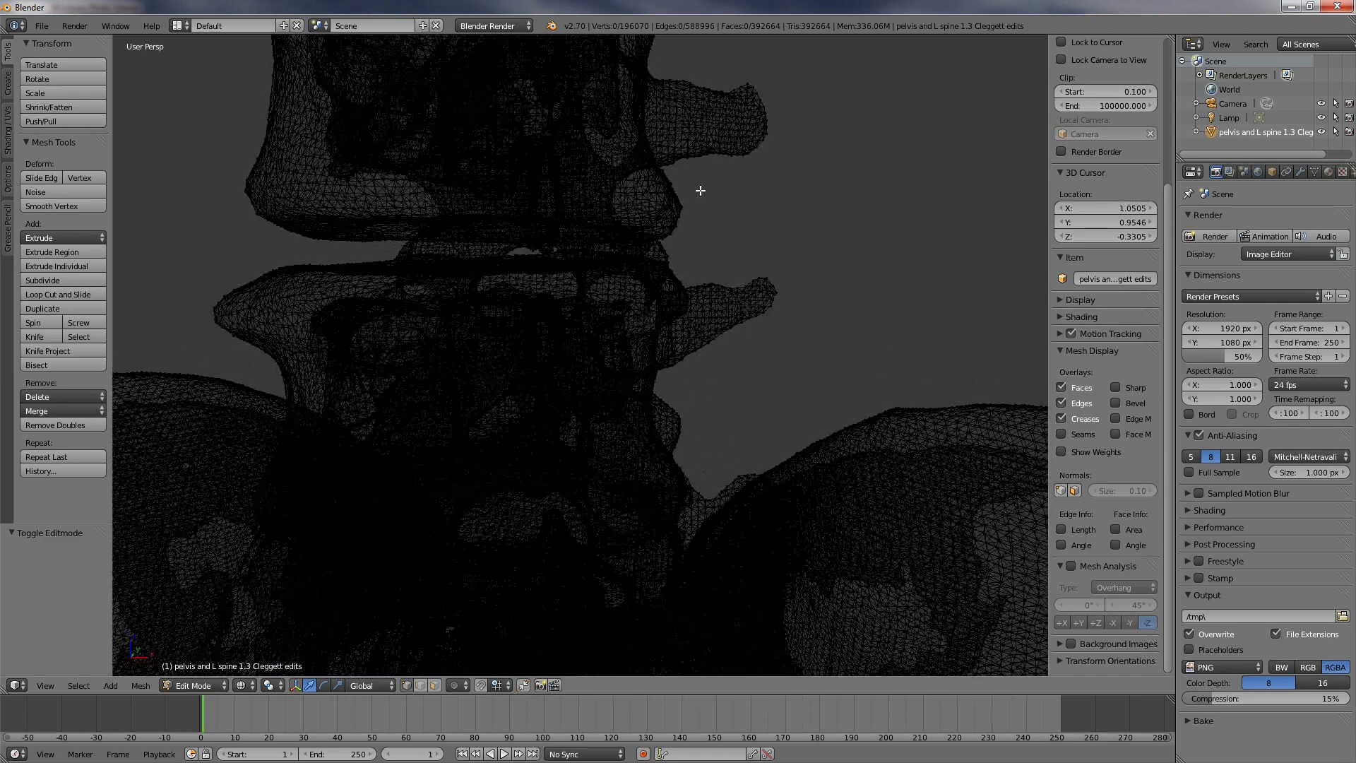
scroll(681, 138, down, 5)
scroll(691, 226, up, 7)
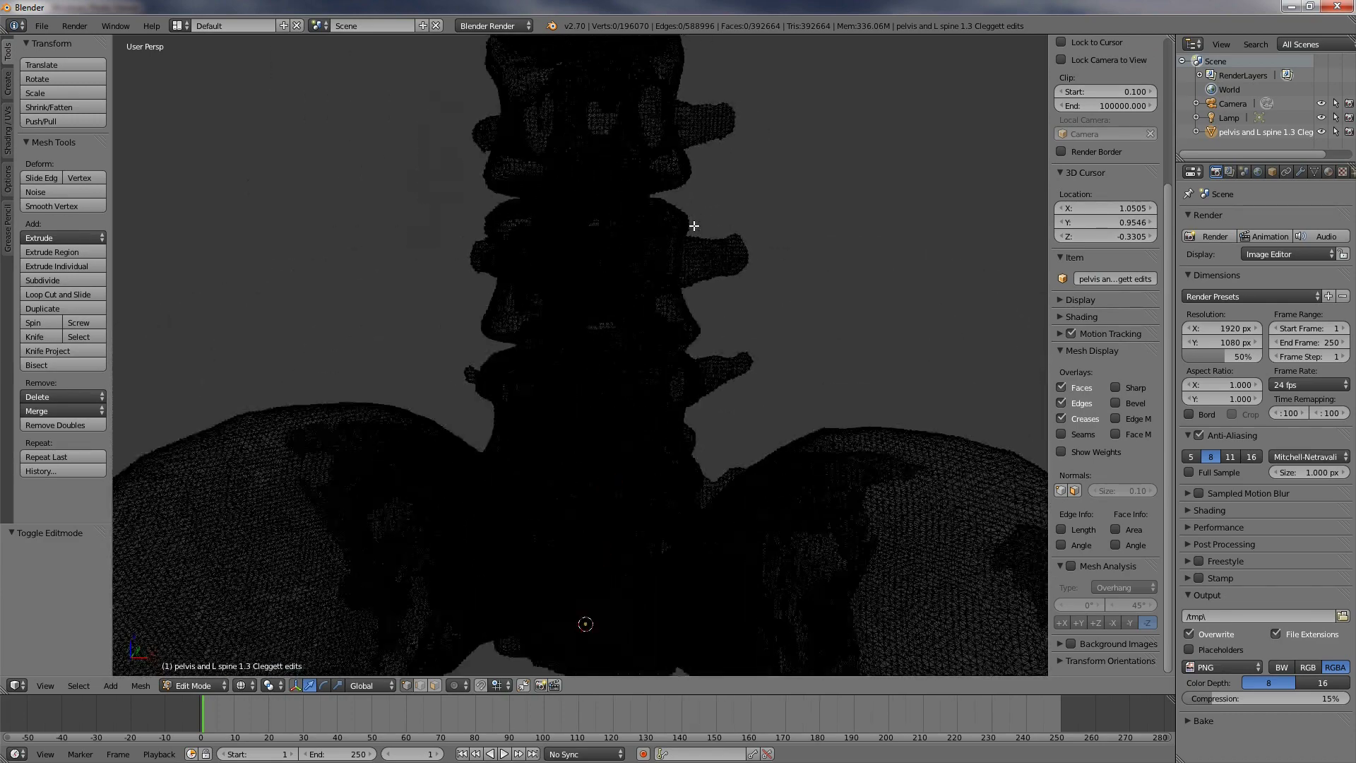
middle_drag(691, 226, 558, 302)
- Select a vertex on the vertebra and orbit around it to view the transverse process
right_click(558, 304)
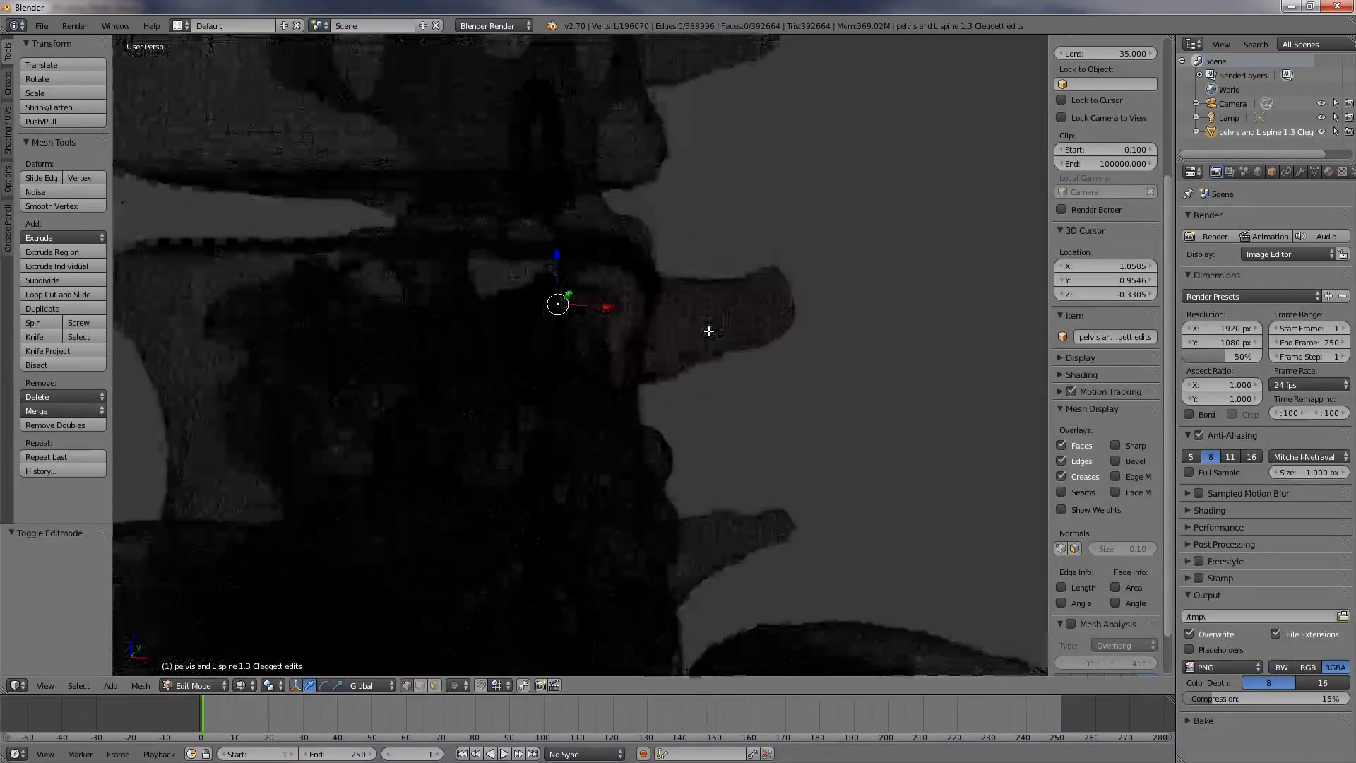
middle_drag(658, 327, 794, 452)
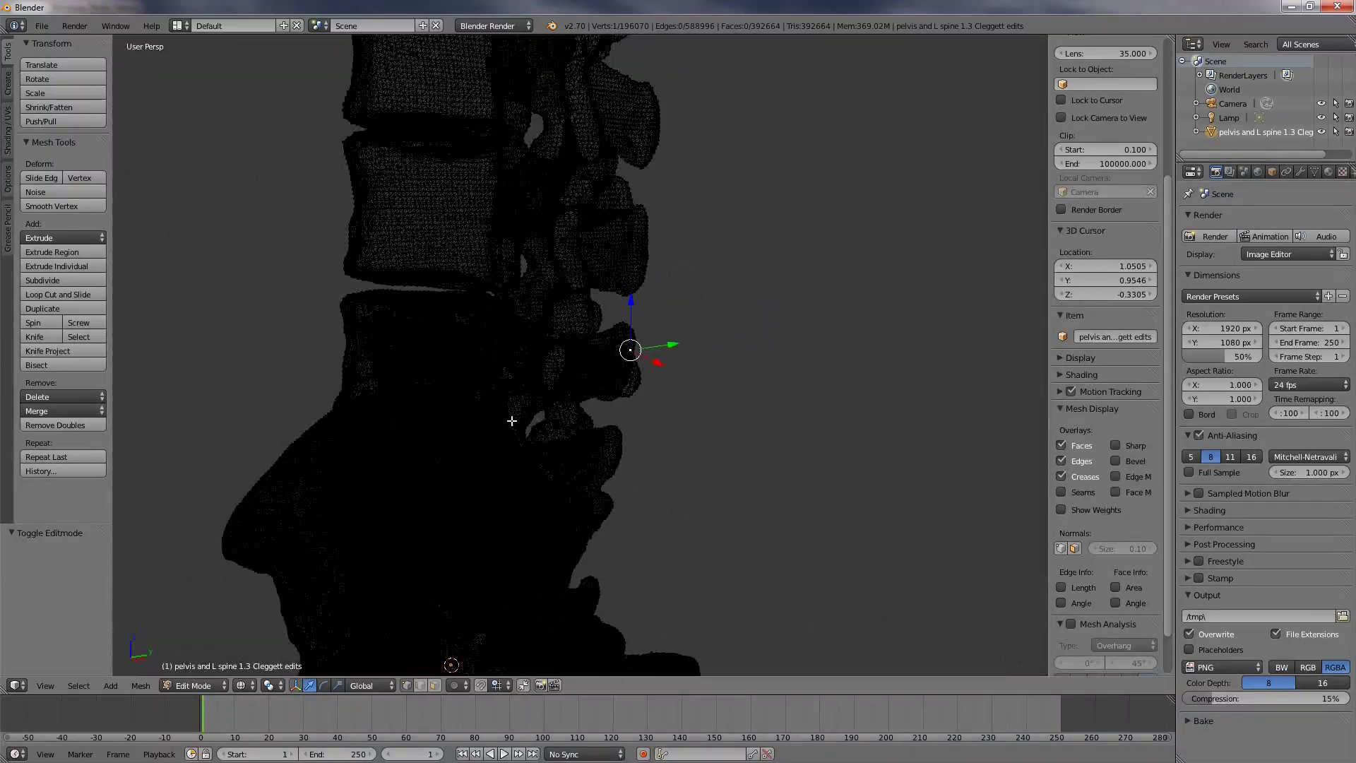
middle_drag(512, 421, 442, 259)
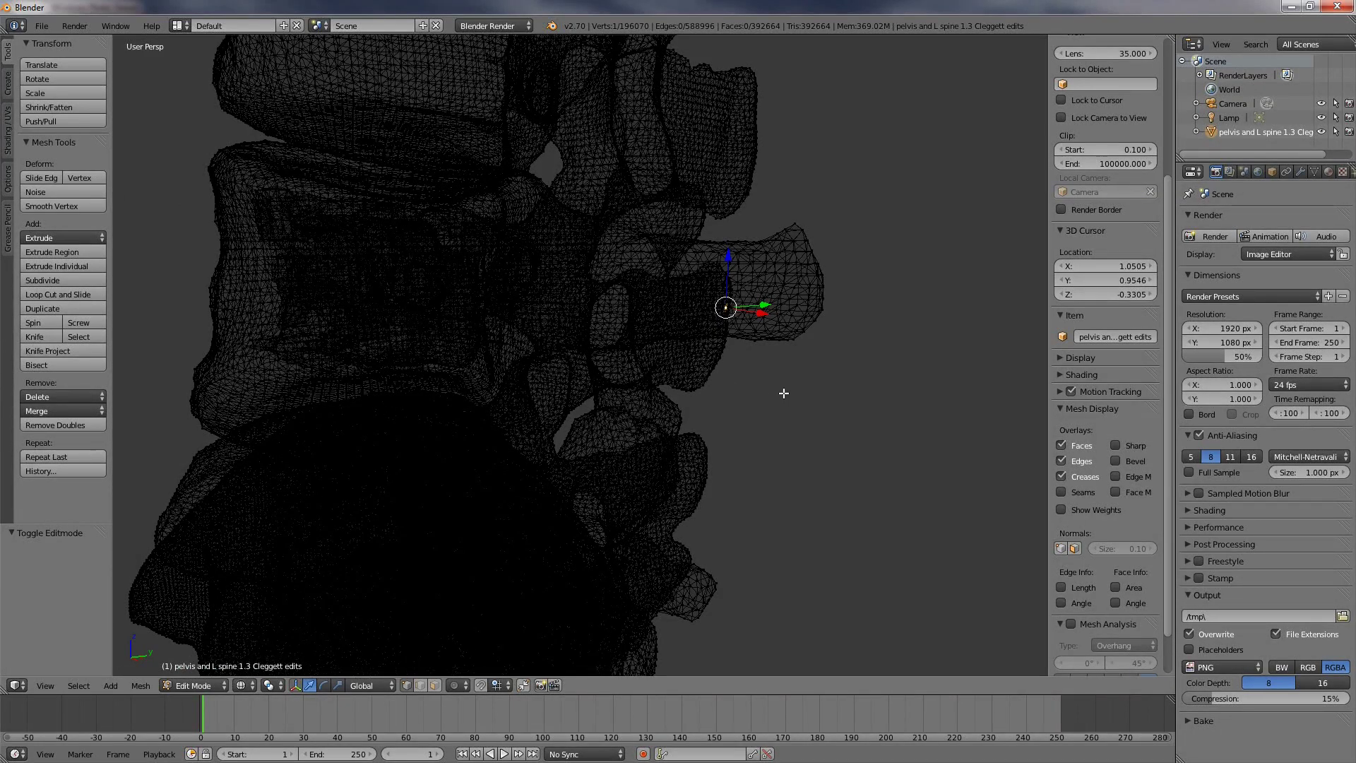
middle_drag(884, 445, 488, 300)
scroll(533, 363, up, 3)
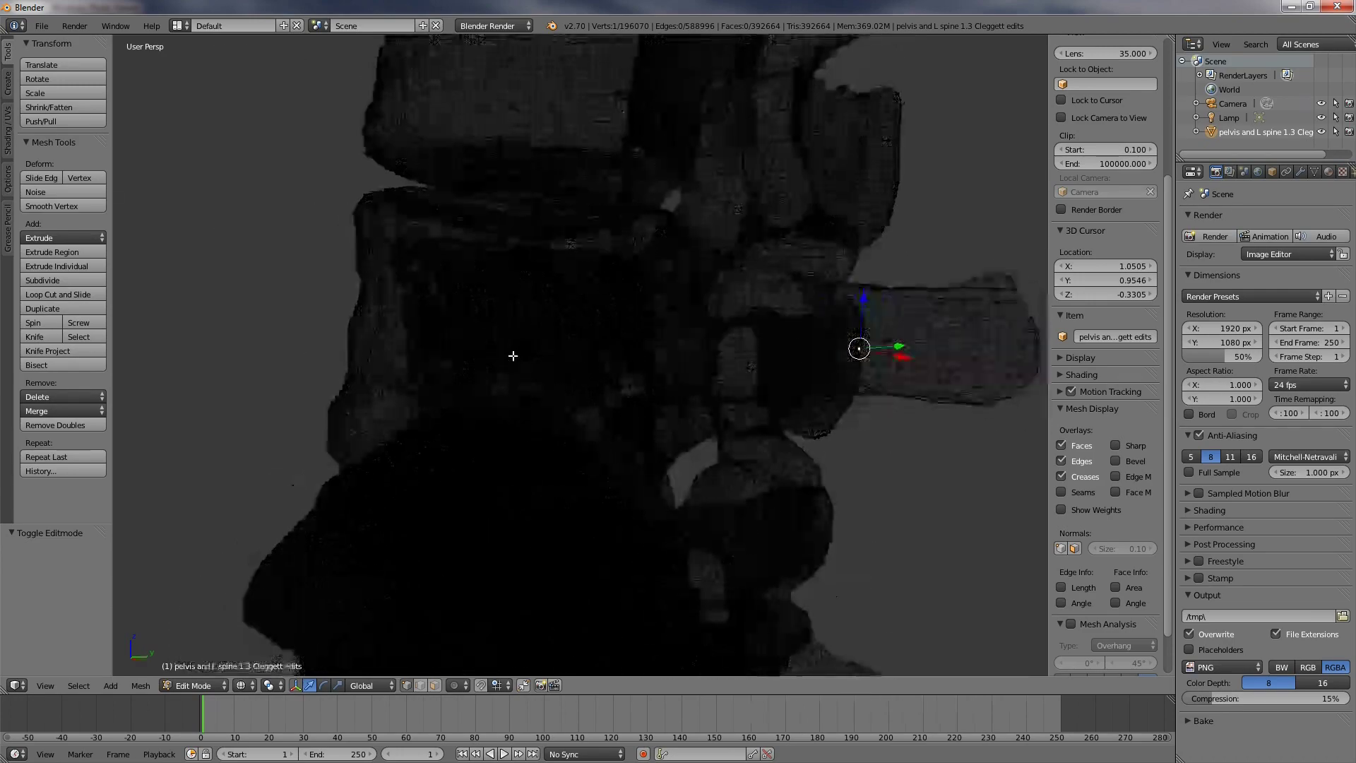
middle_drag(513, 363, 473, 321)
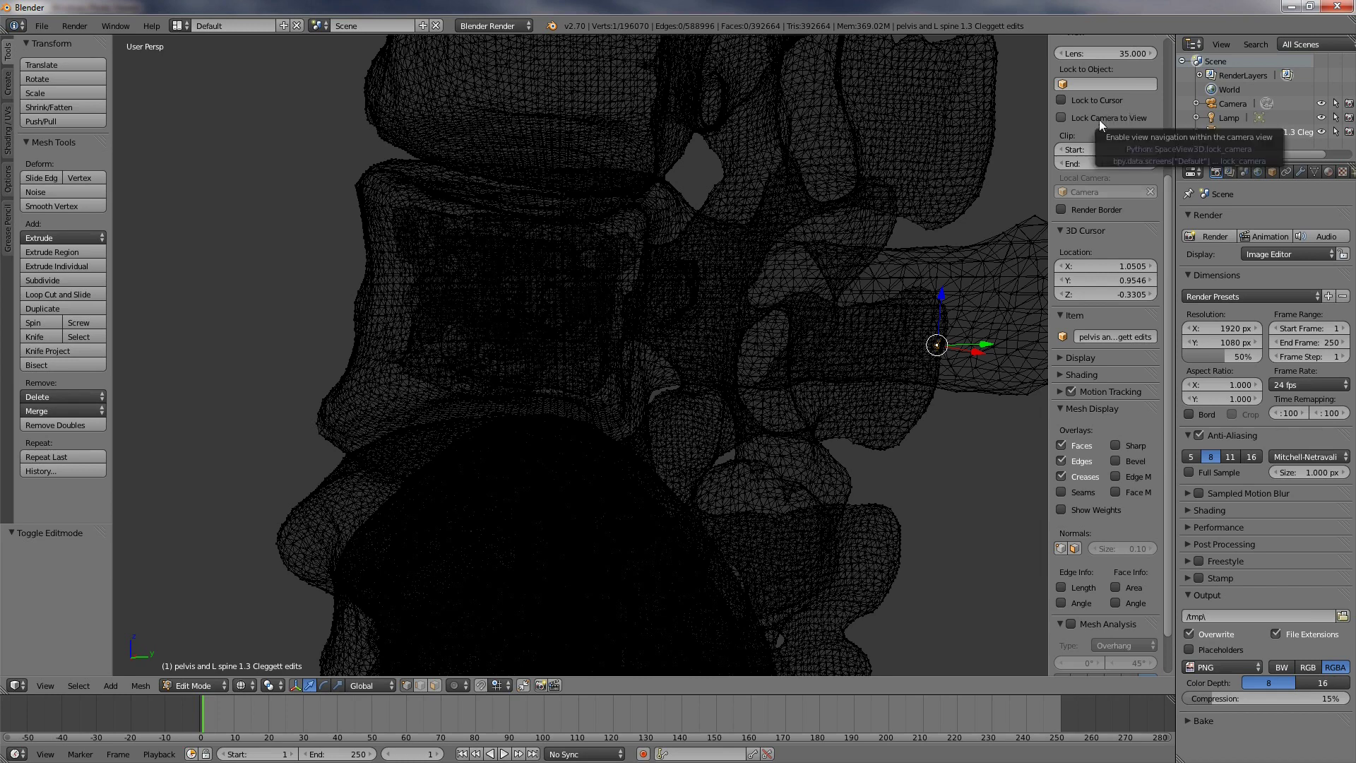
- Show the Pelvis 3 CT slice of the lumbar vertebra in Photo Viewer, zoomed in
key(alt+Tab)
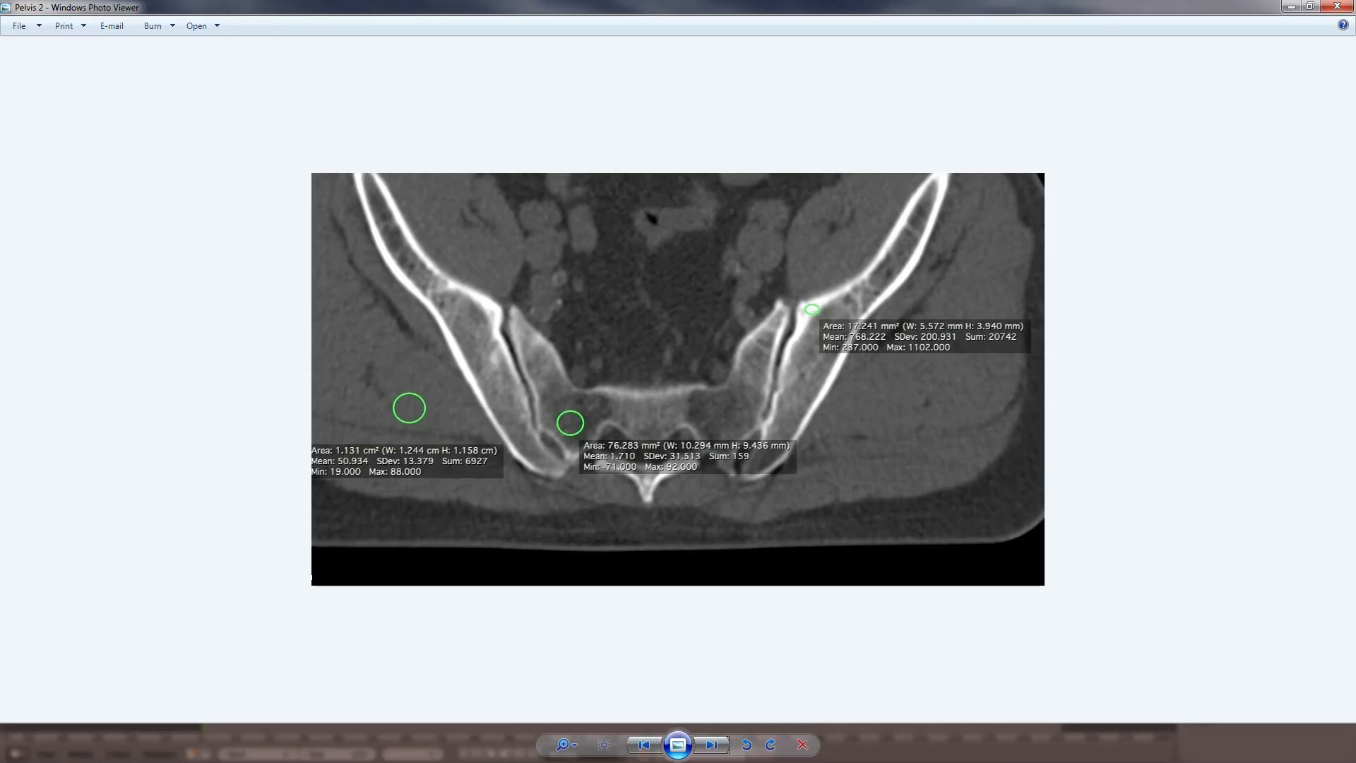
key(Right)
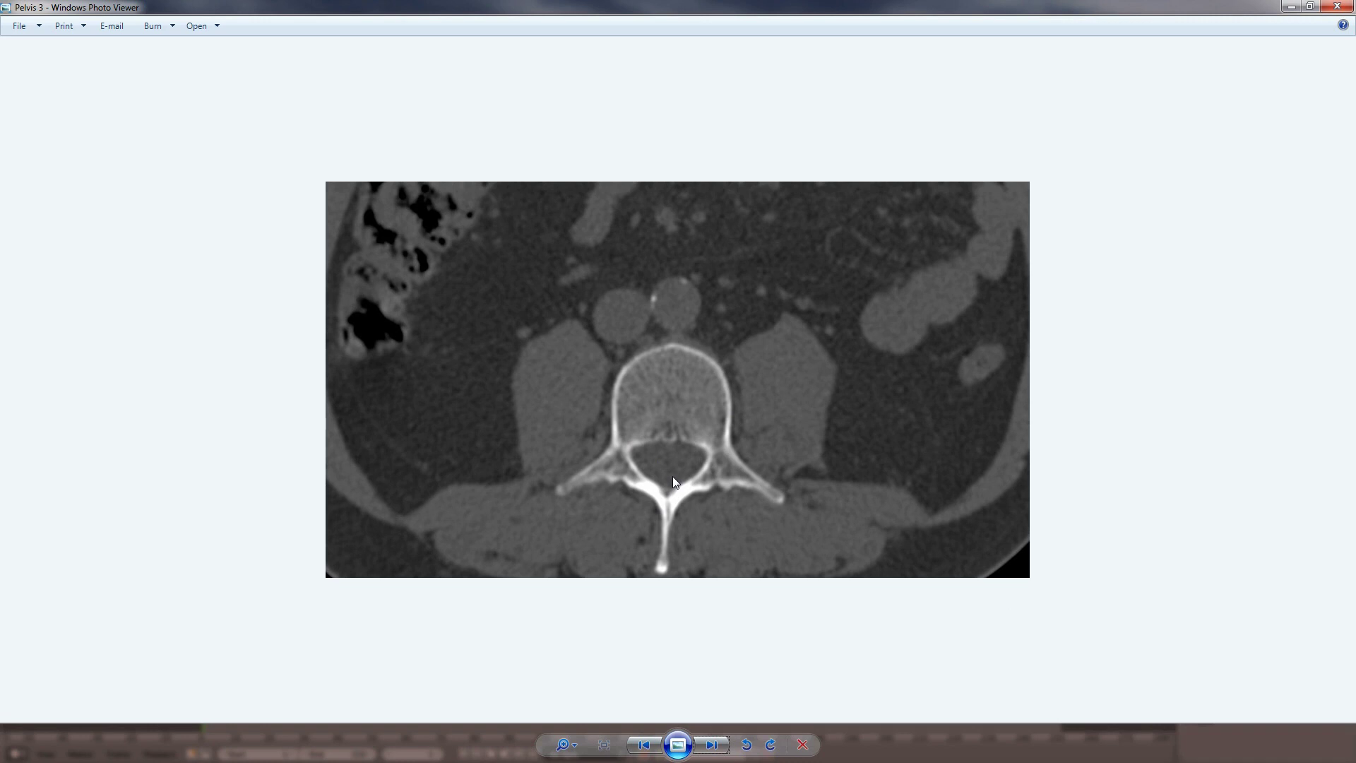
scroll(657, 464, up, 5)
scroll(676, 522, up, 2)
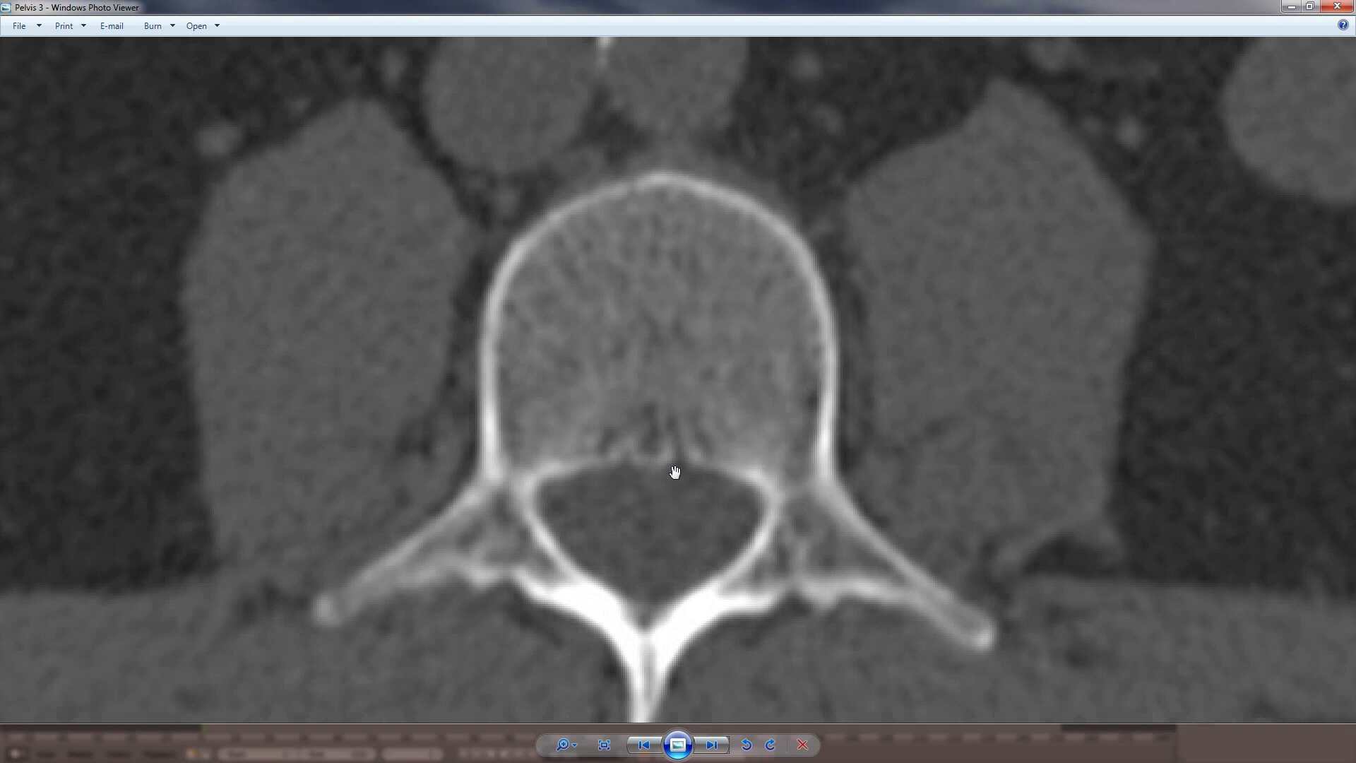
- Minimize Photo Viewer and zoom in on the solid pelvis and spine model in Object Mode
click(1289, 8)
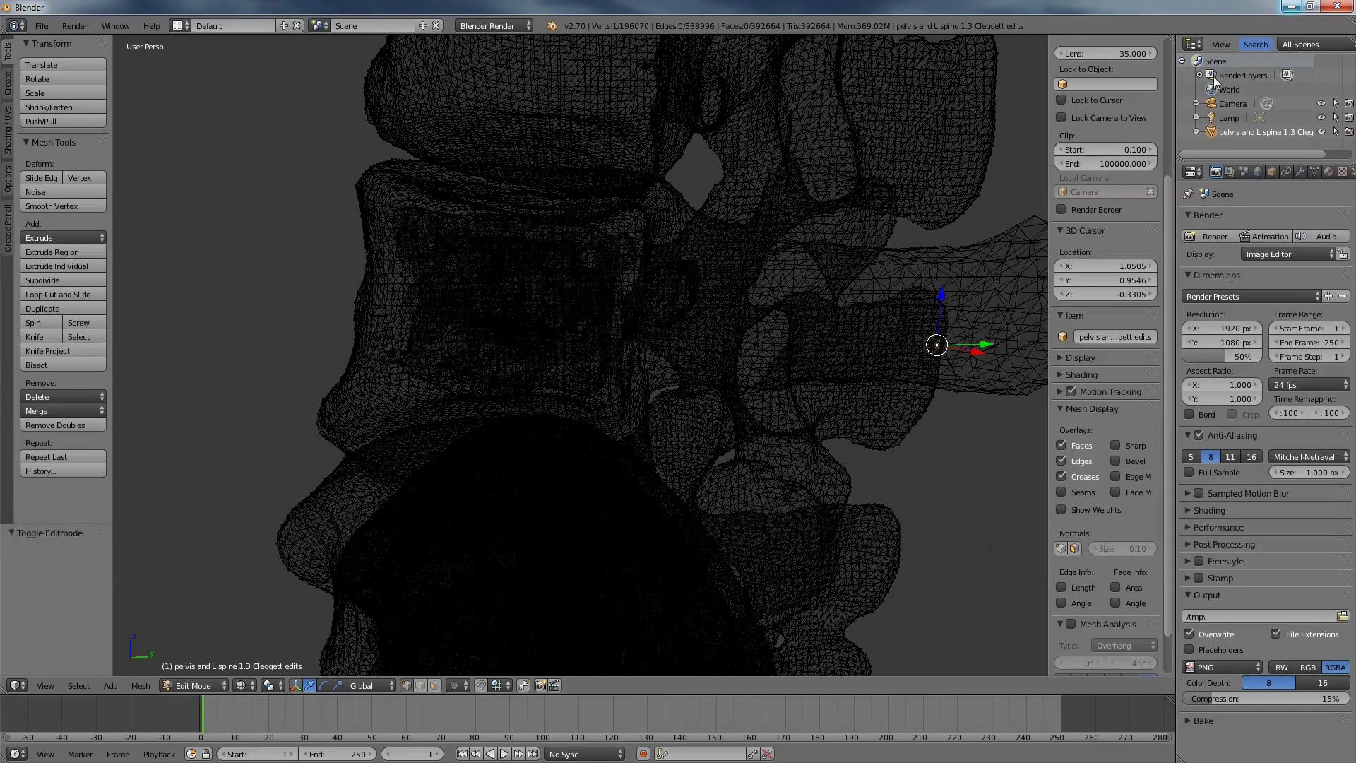
scroll(621, 486, up, 1)
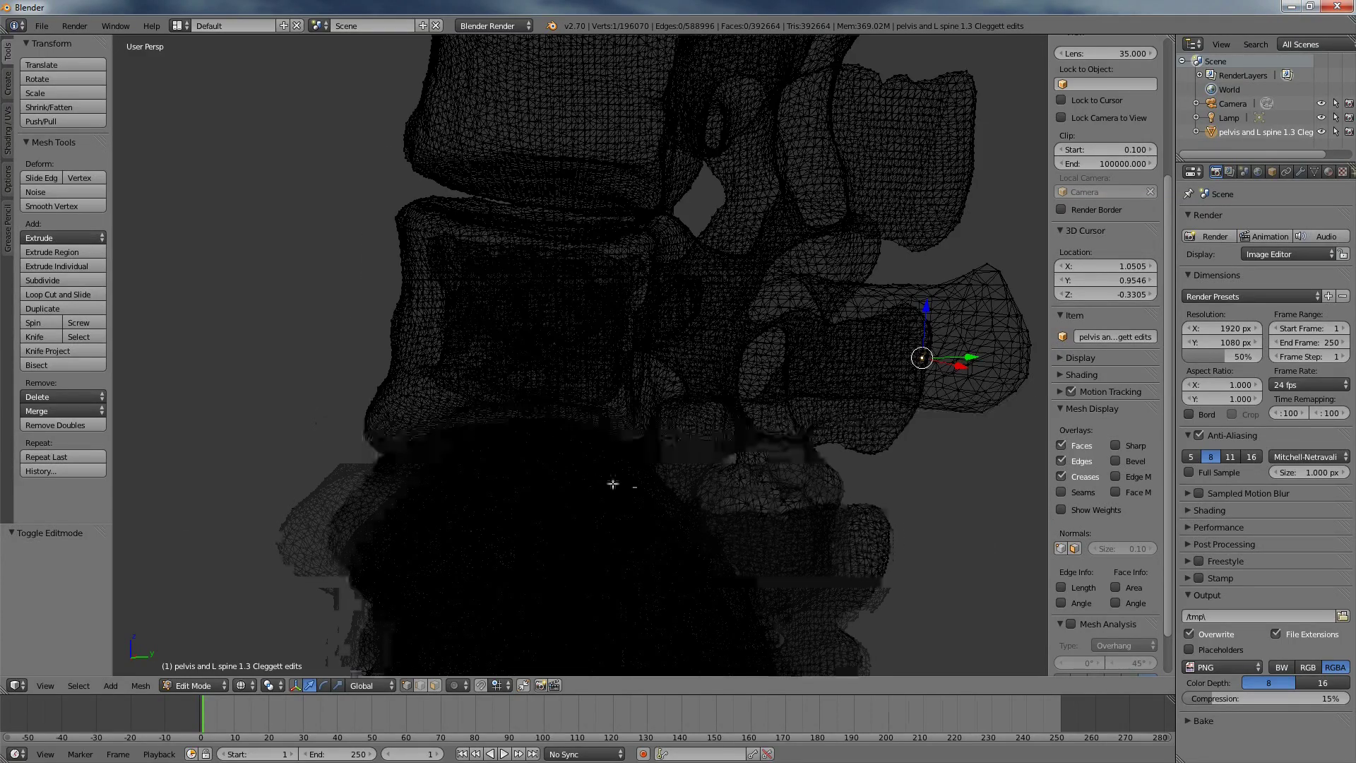
scroll(422, 388, up, 1)
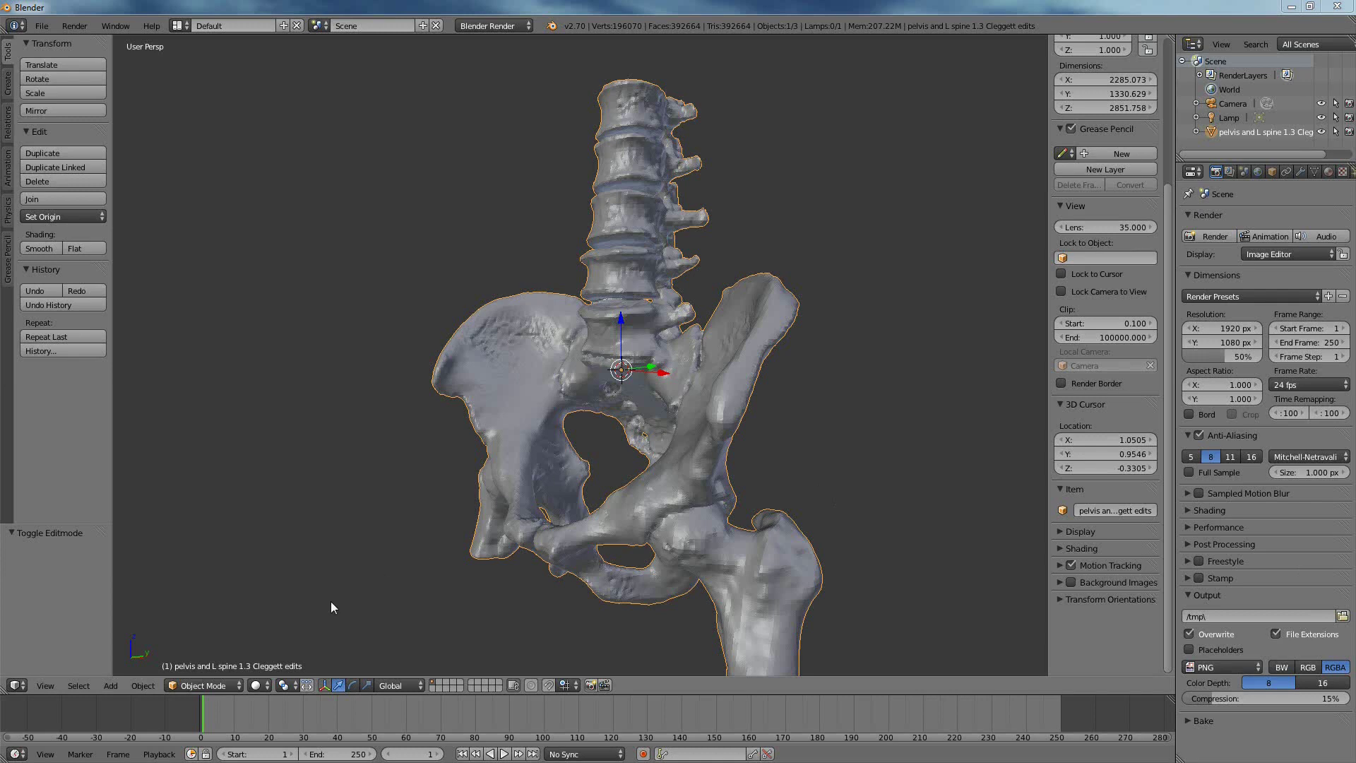
click(209, 686)
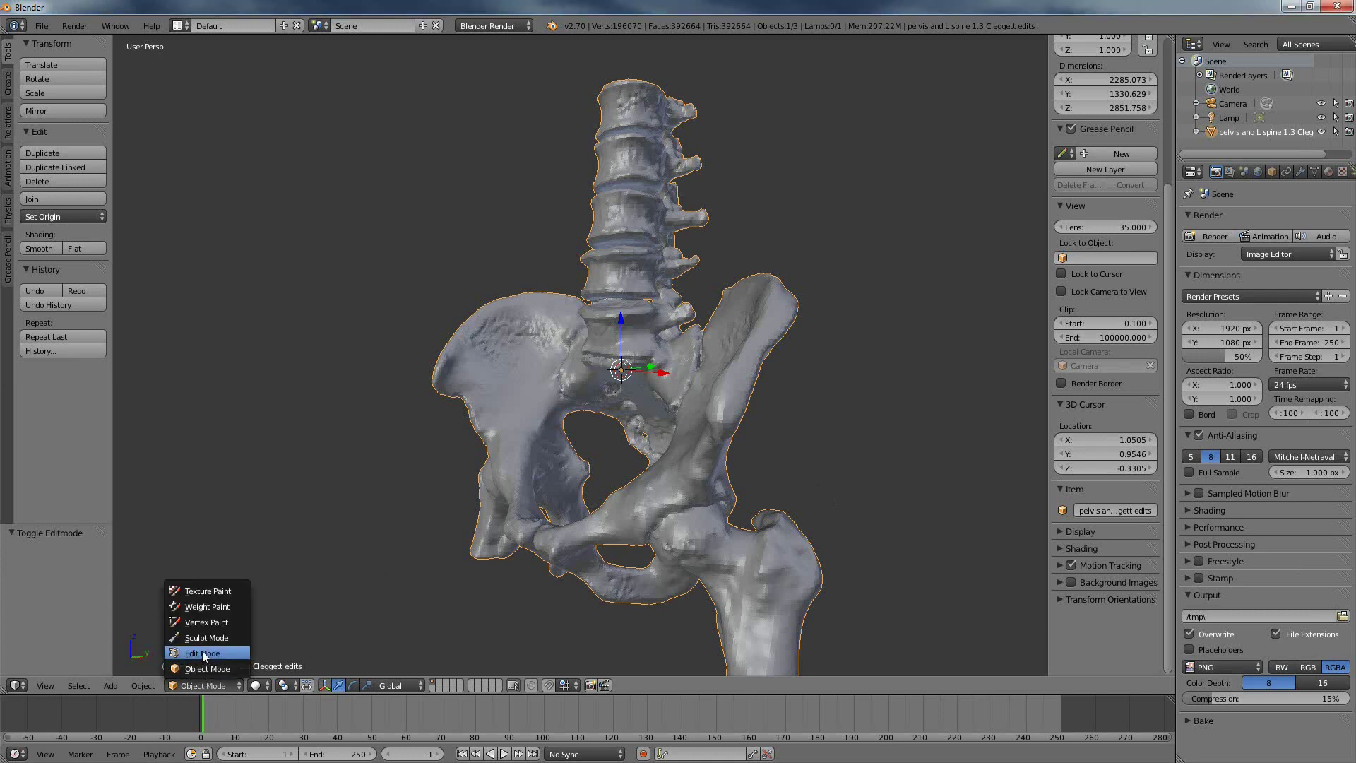
- Enter Edit Mode, zoom in, and display the mesh as see-through wireframe
key(Tab)
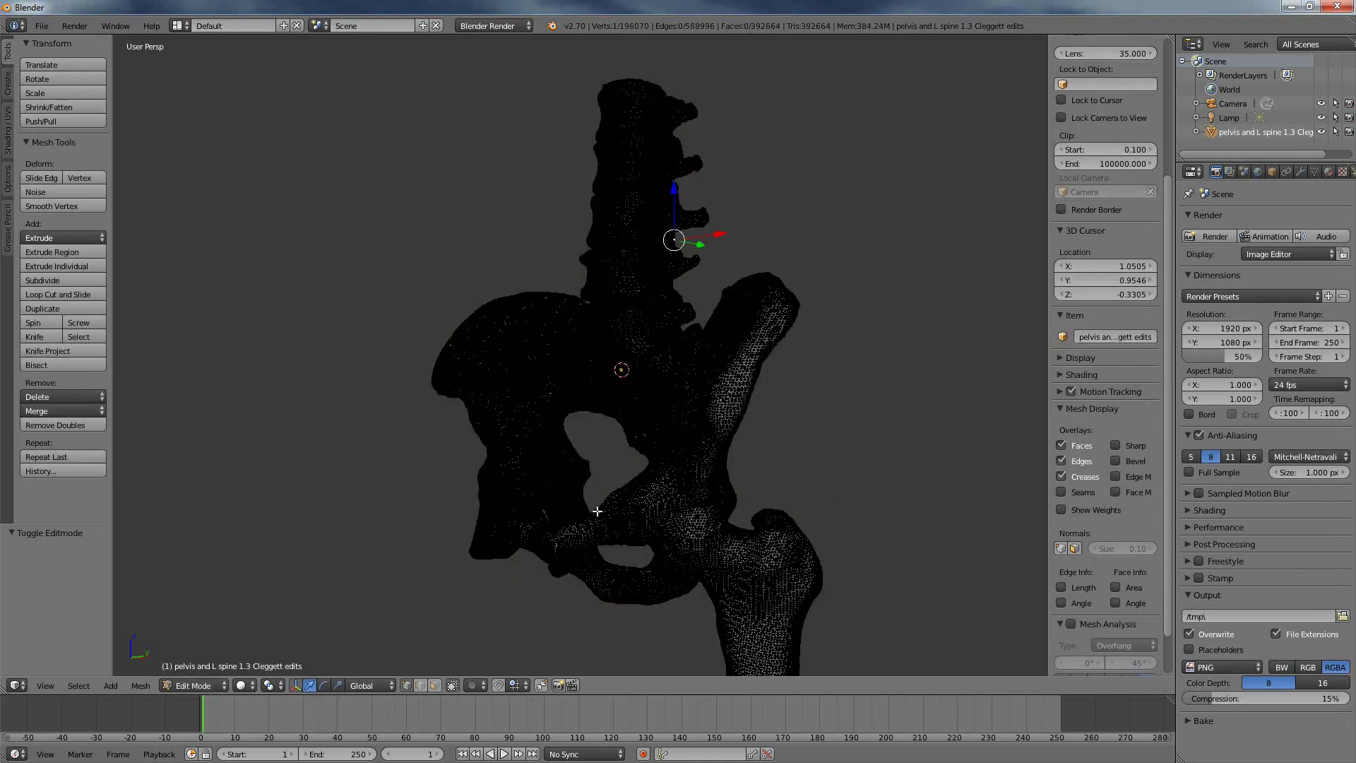
scroll(686, 297, up, 2)
scroll(687, 298, down, 2)
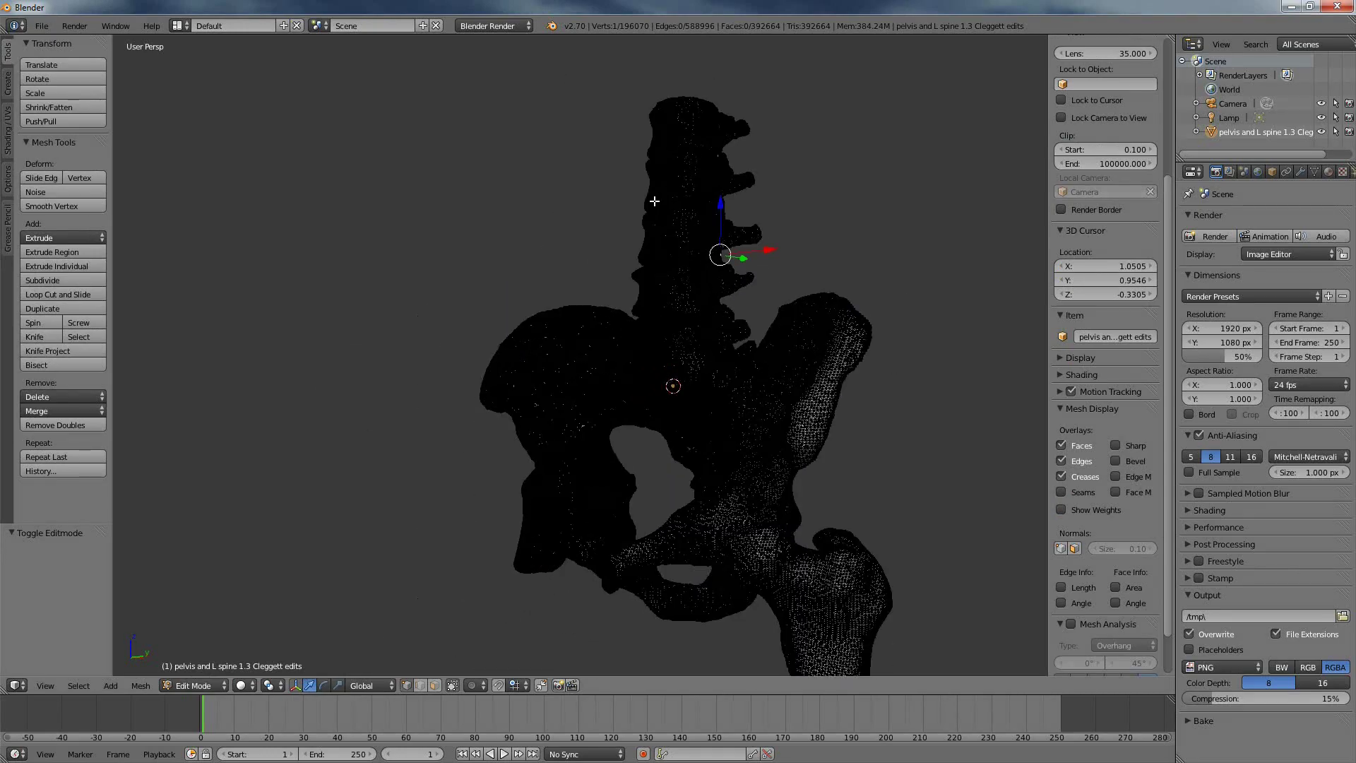
scroll(751, 262, up, 5)
scroll(751, 262, up, 3)
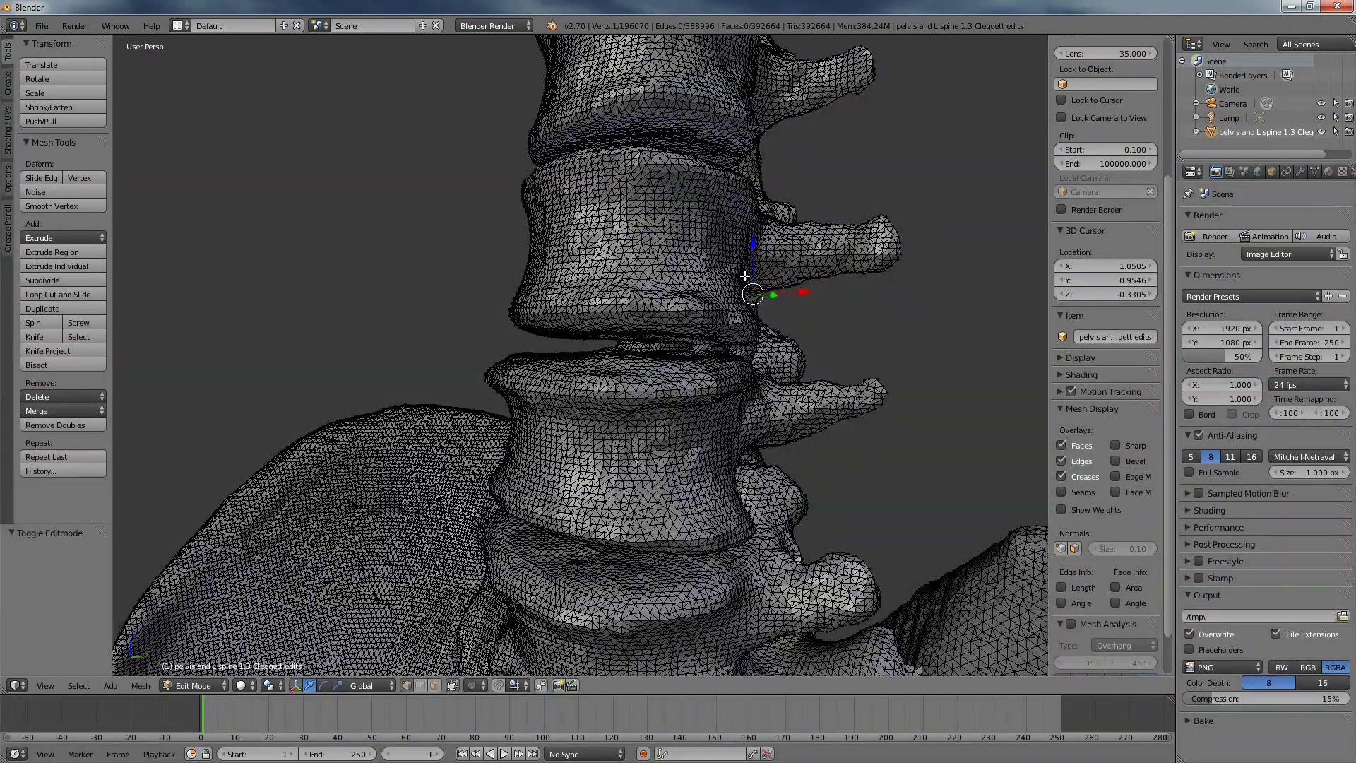
key(z)
- Orbit around the spine and pelvic wing, then select a vertex on a lumbar vertebra
middle_drag(750, 281, 834, 419)
scroll(834, 419, up, 5)
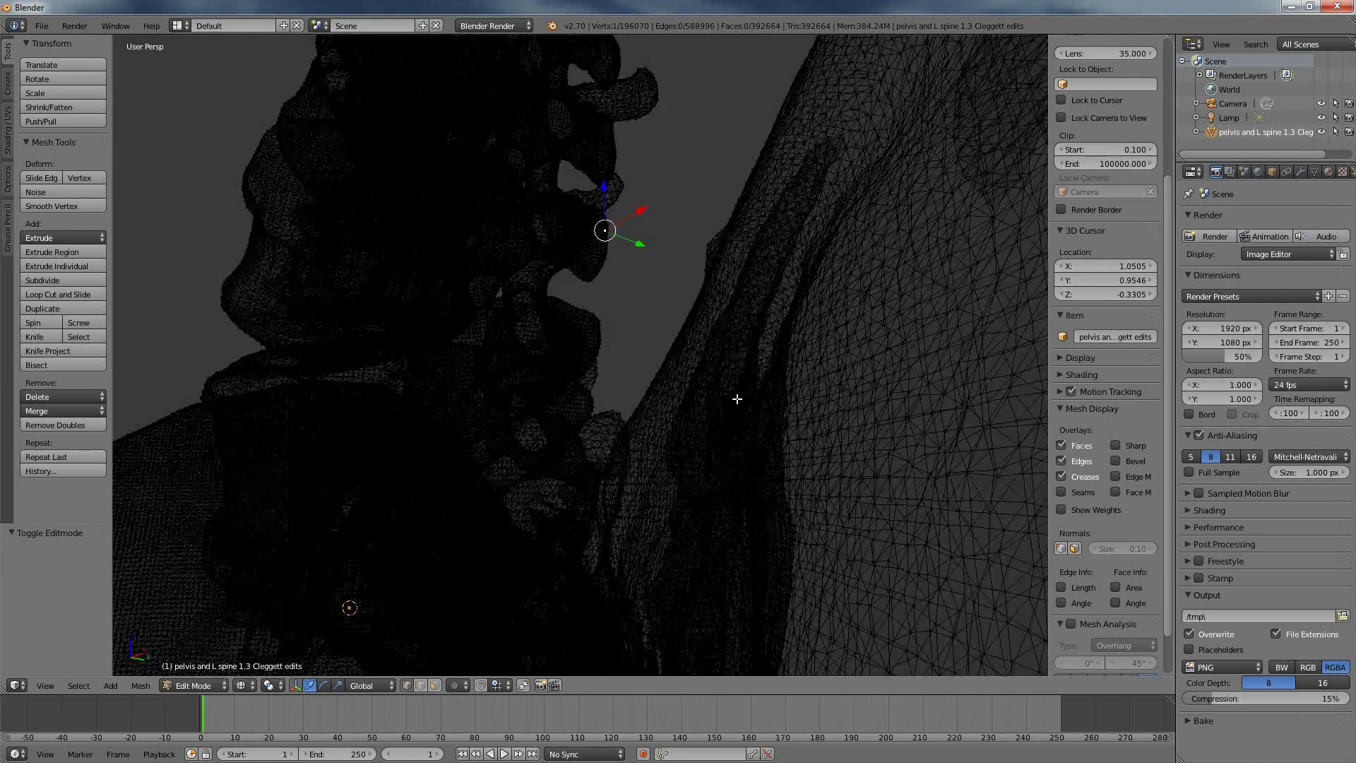
middle_drag(775, 405, 859, 292)
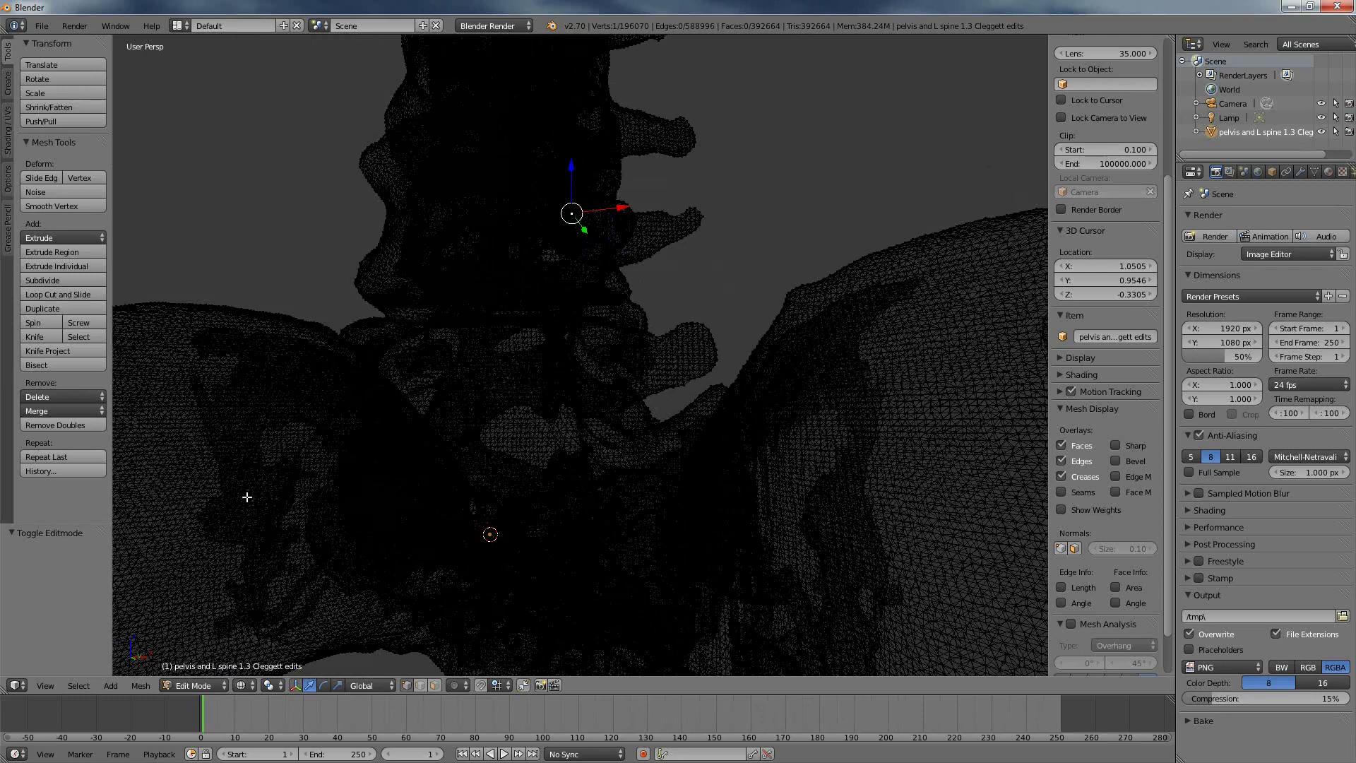
middle_drag(306, 484, 825, 429)
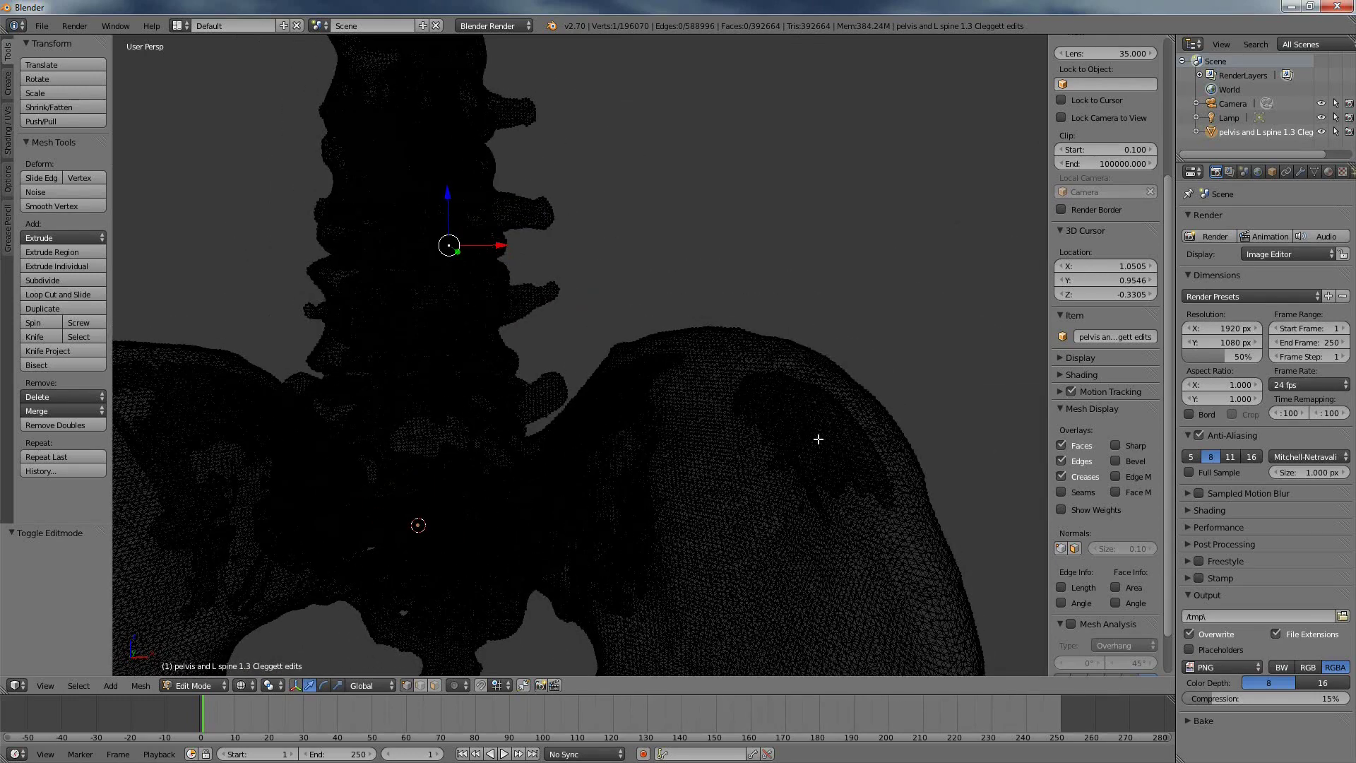
middle_drag(452, 464, 533, 432)
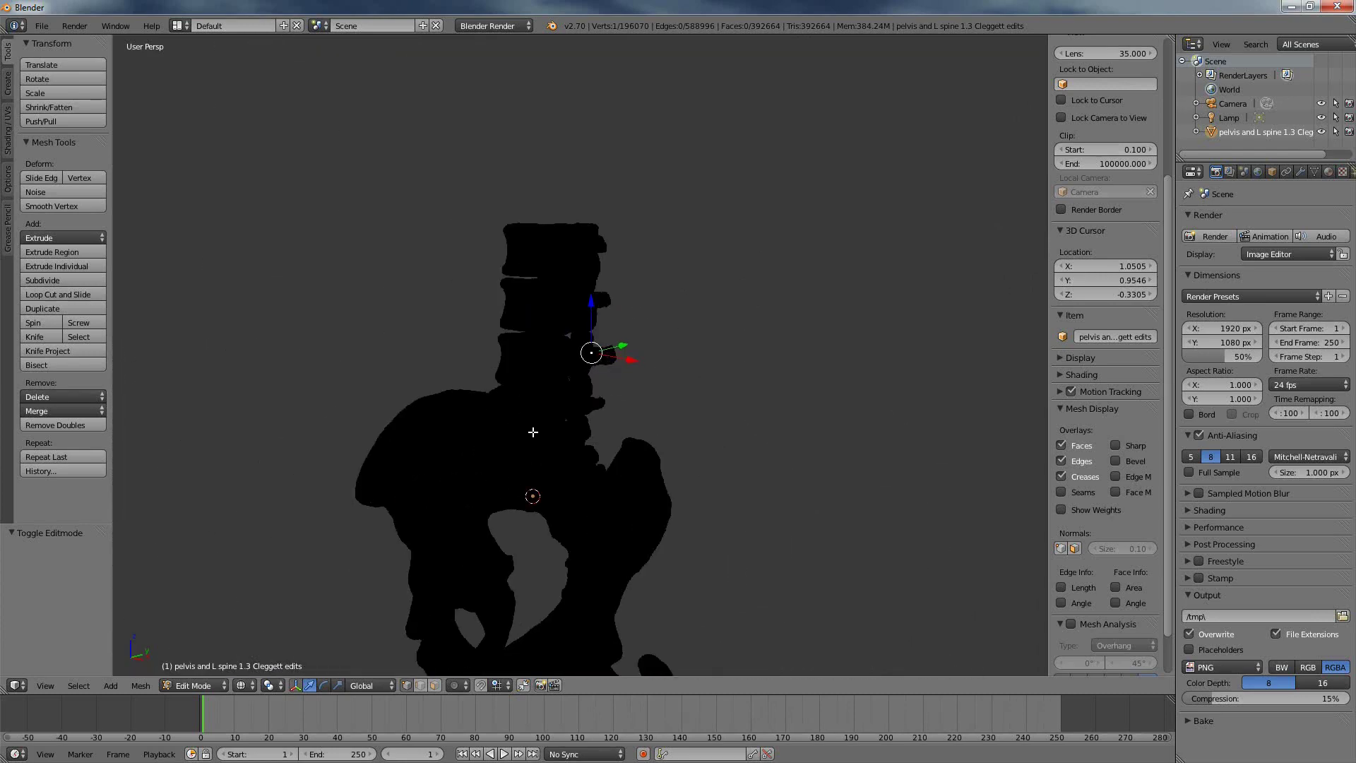
scroll(533, 431, up, 8)
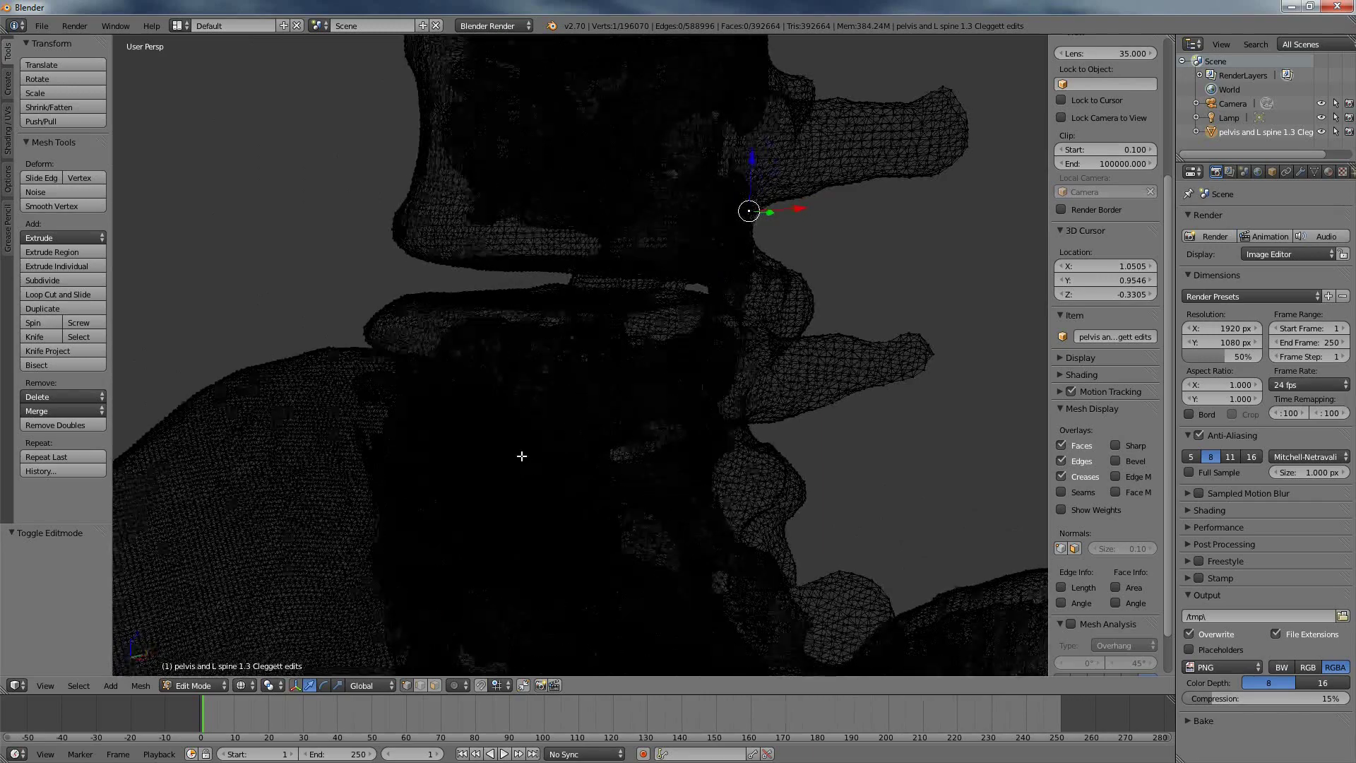
middle_drag(521, 456, 552, 302)
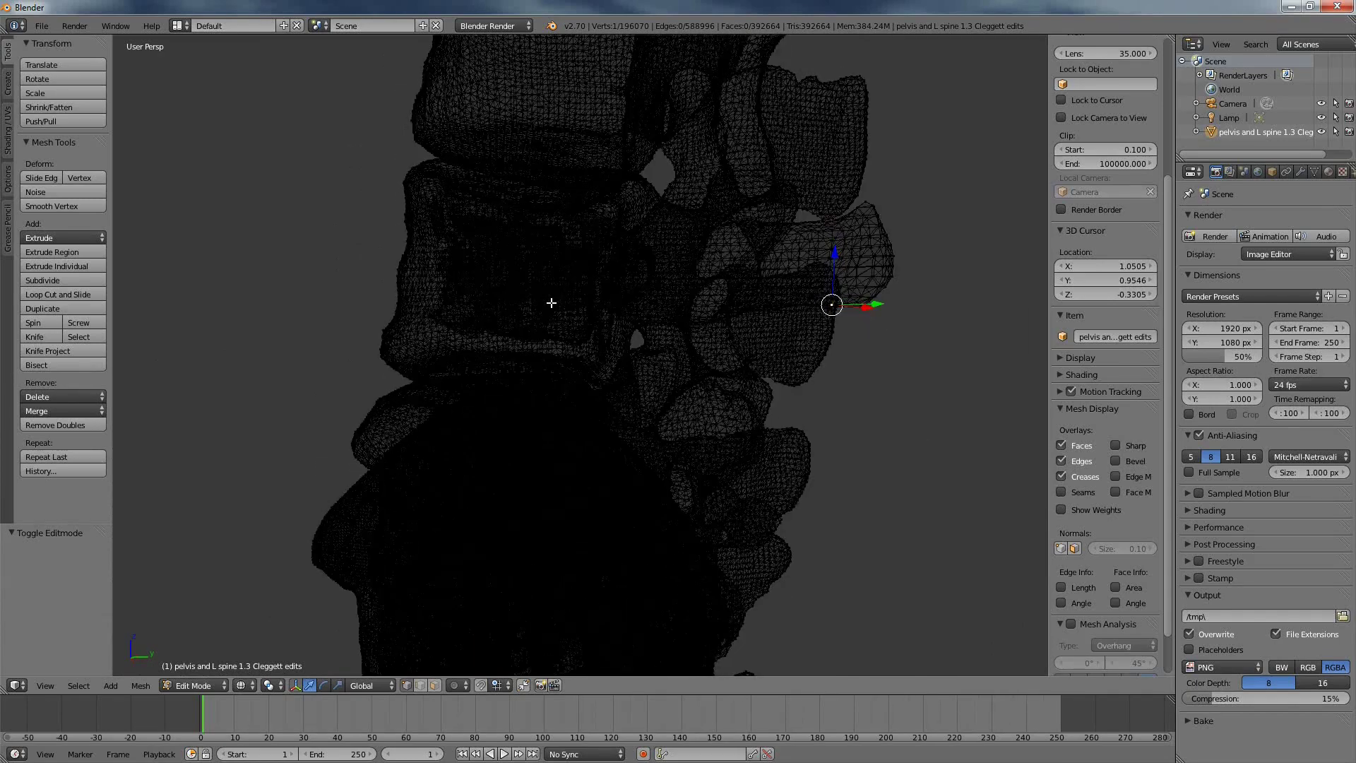
right_click(435, 244)
- Select the vertebral body region and hide the rest of the mesh
mouse_move(659, 166)
ctrl+mouse_down()
mouse_move(616, 132)
mouse_move(437, 123)
mouse_move(339, 245)
mouse_move(343, 431)
mouse_move(488, 510)
mouse_move(653, 470)
mouse_move(717, 359)
mouse_move(719, 296)
ctrl+mouse_up()
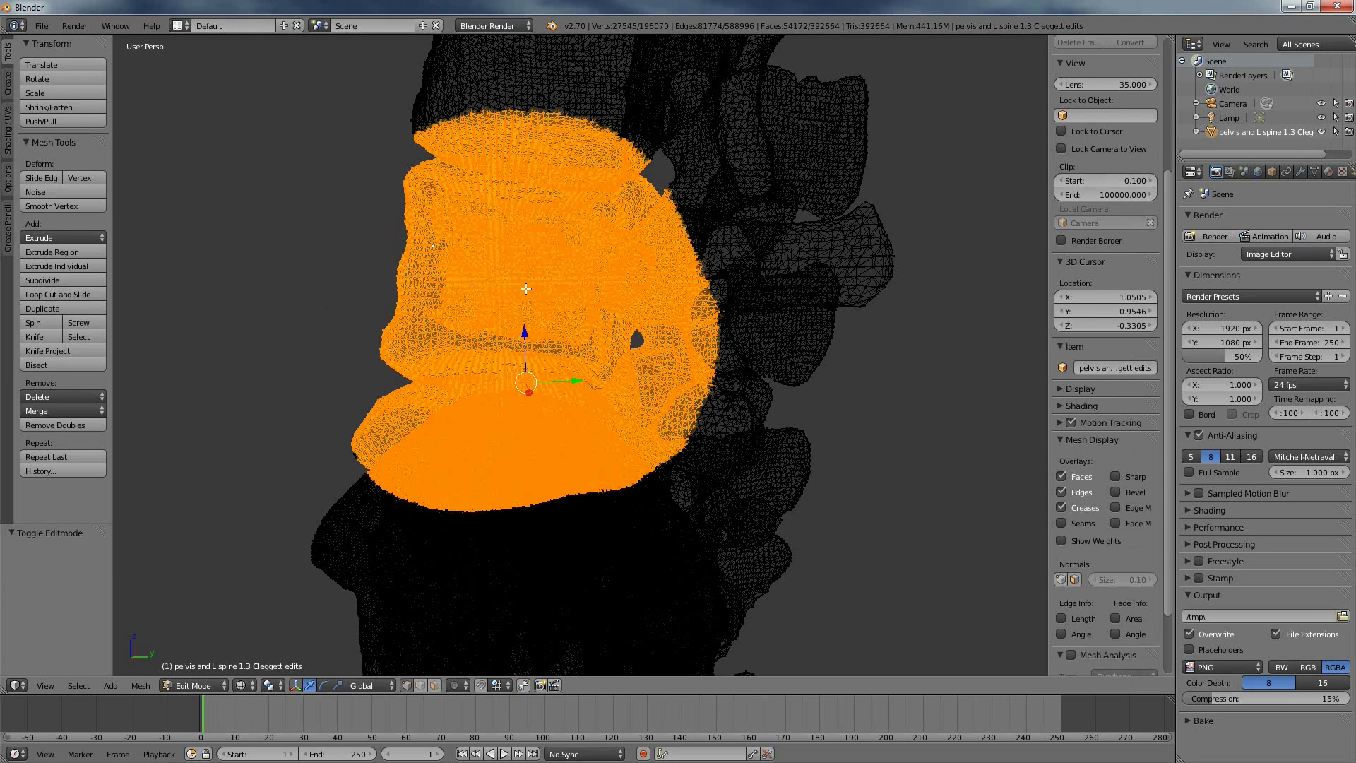
key(ctrl+i)
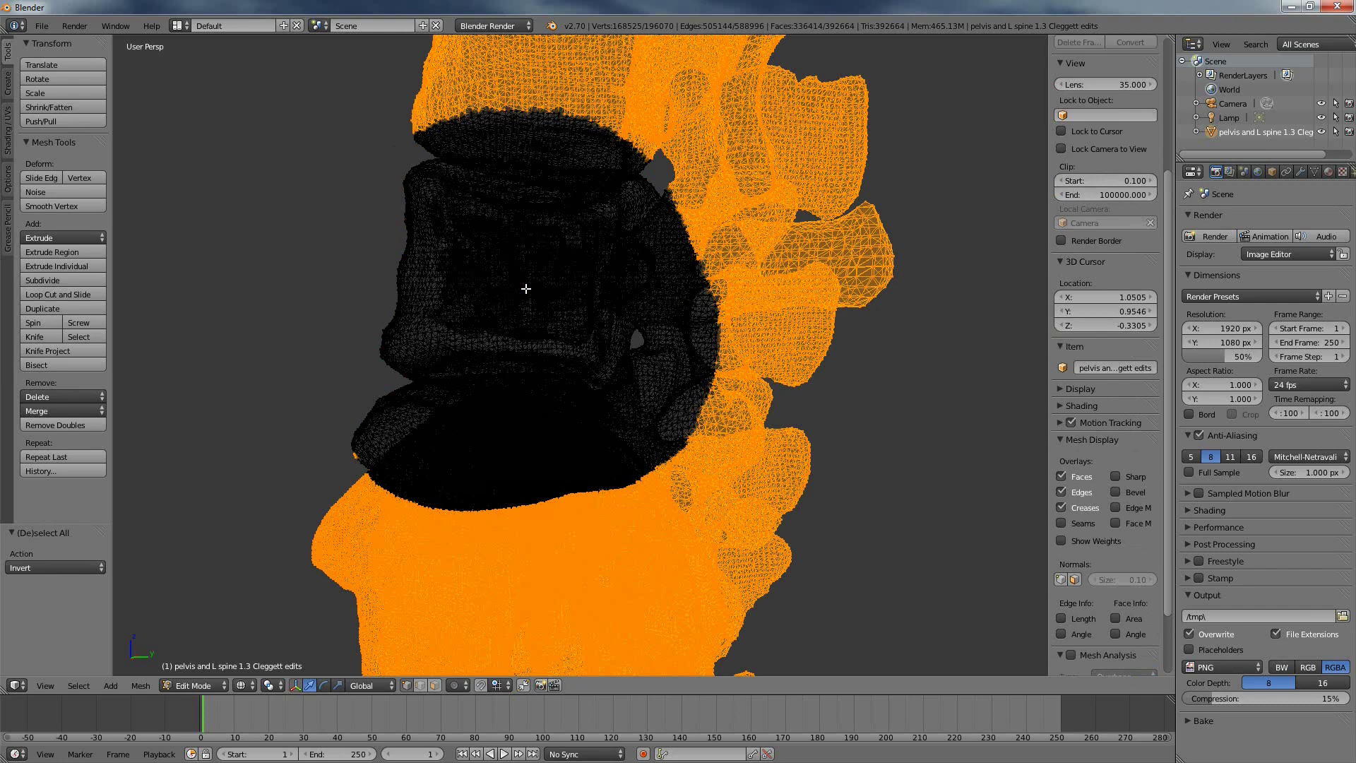
key(h)
scroll(353, 294, up, 5)
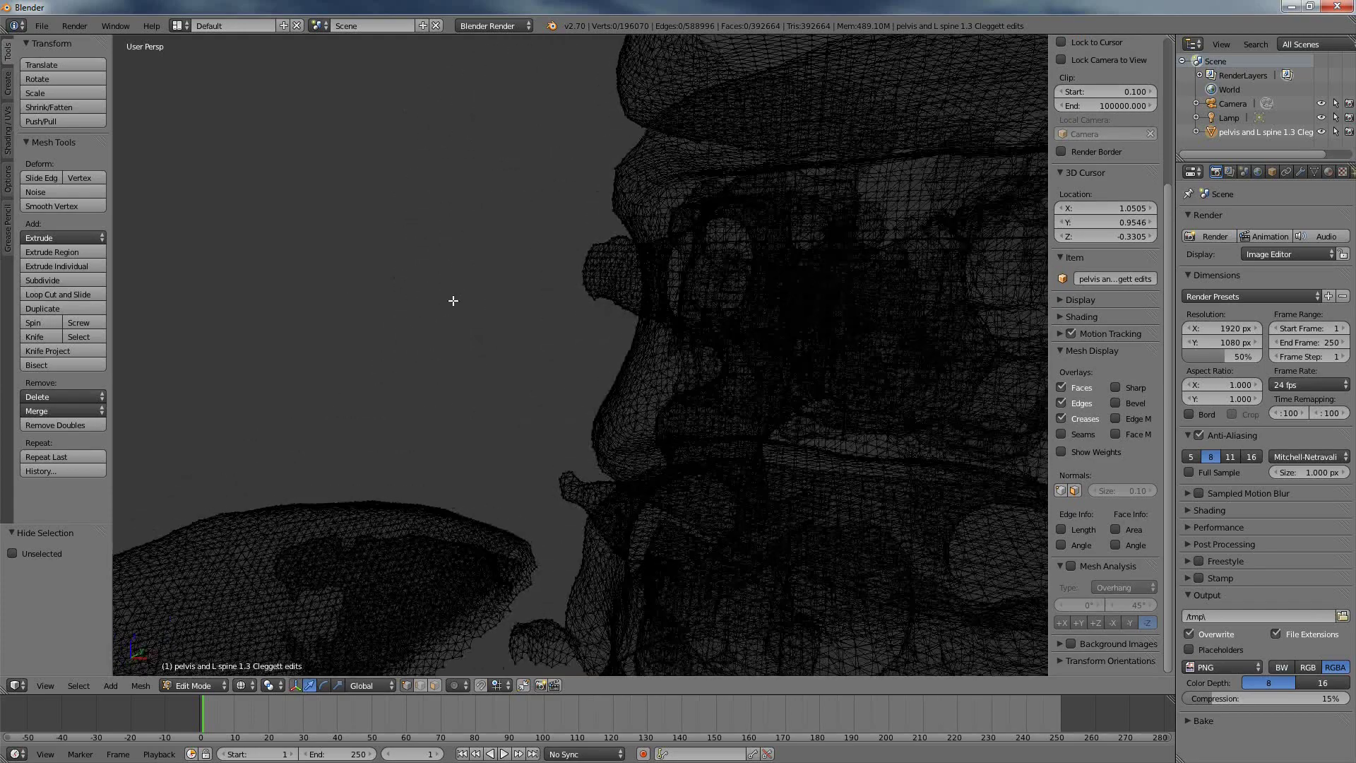
scroll(431, 366, down, 8)
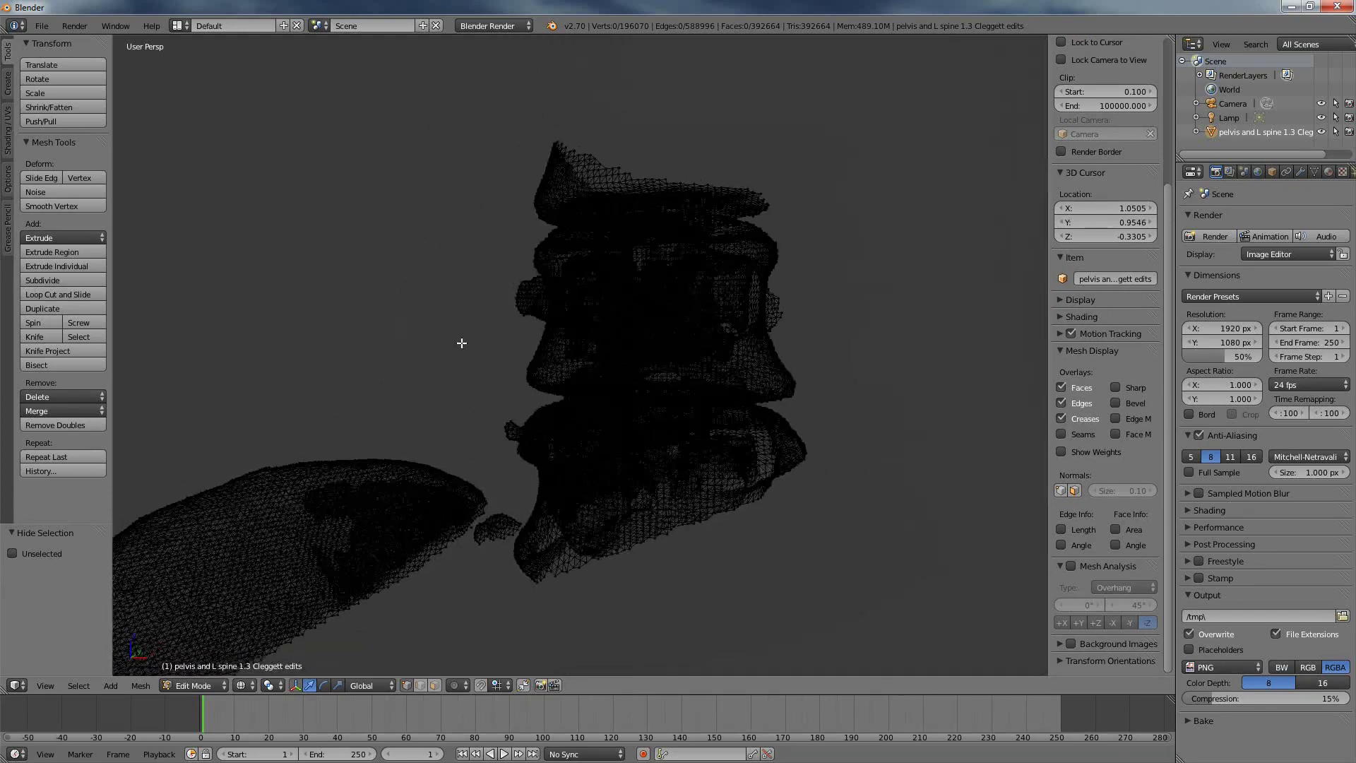
middle_drag(602, 398, 597, 388)
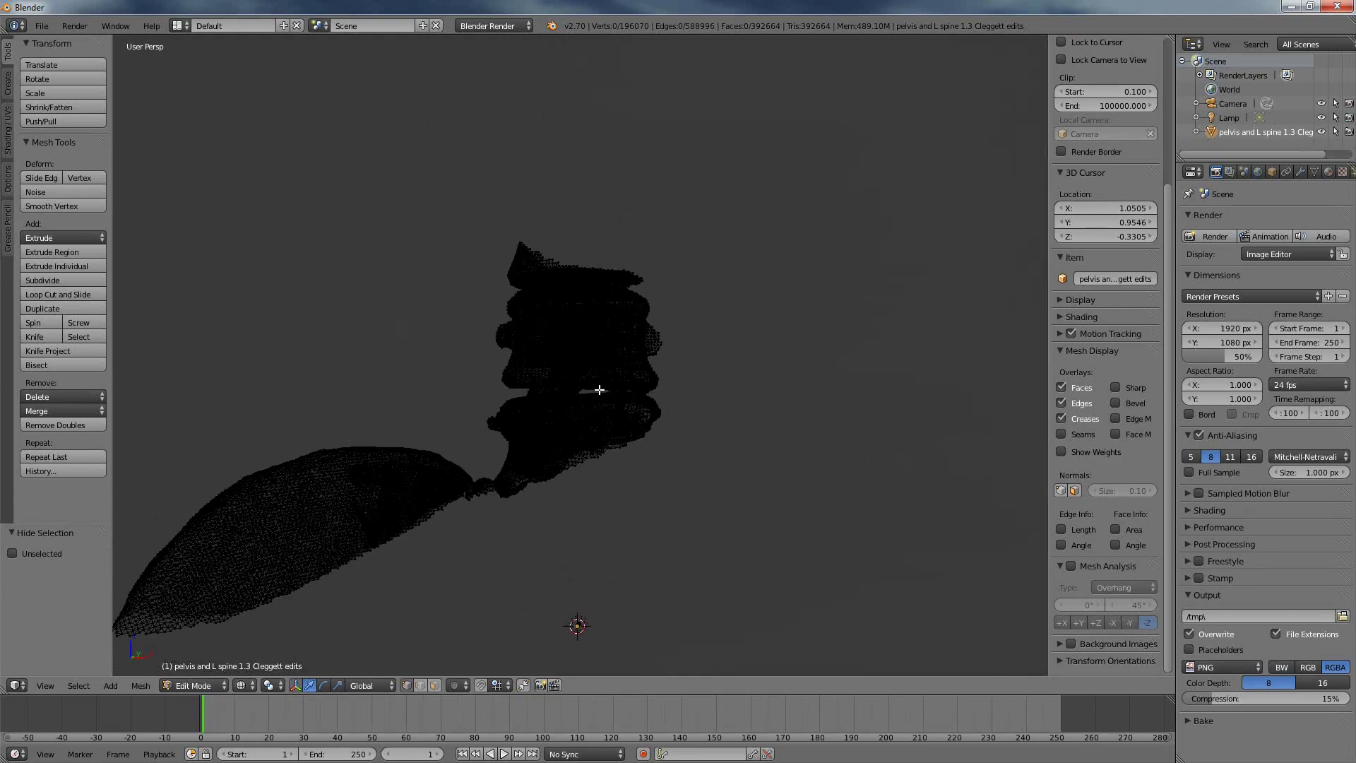
- Keep only the upper vertebra's geometry visible by hiding everything else
mouse_move(648, 285)
ctrl+mouse_down()
mouse_move(494, 297)
mouse_move(536, 421)
mouse_move(706, 385)
mouse_move(710, 332)
ctrl+mouse_up()
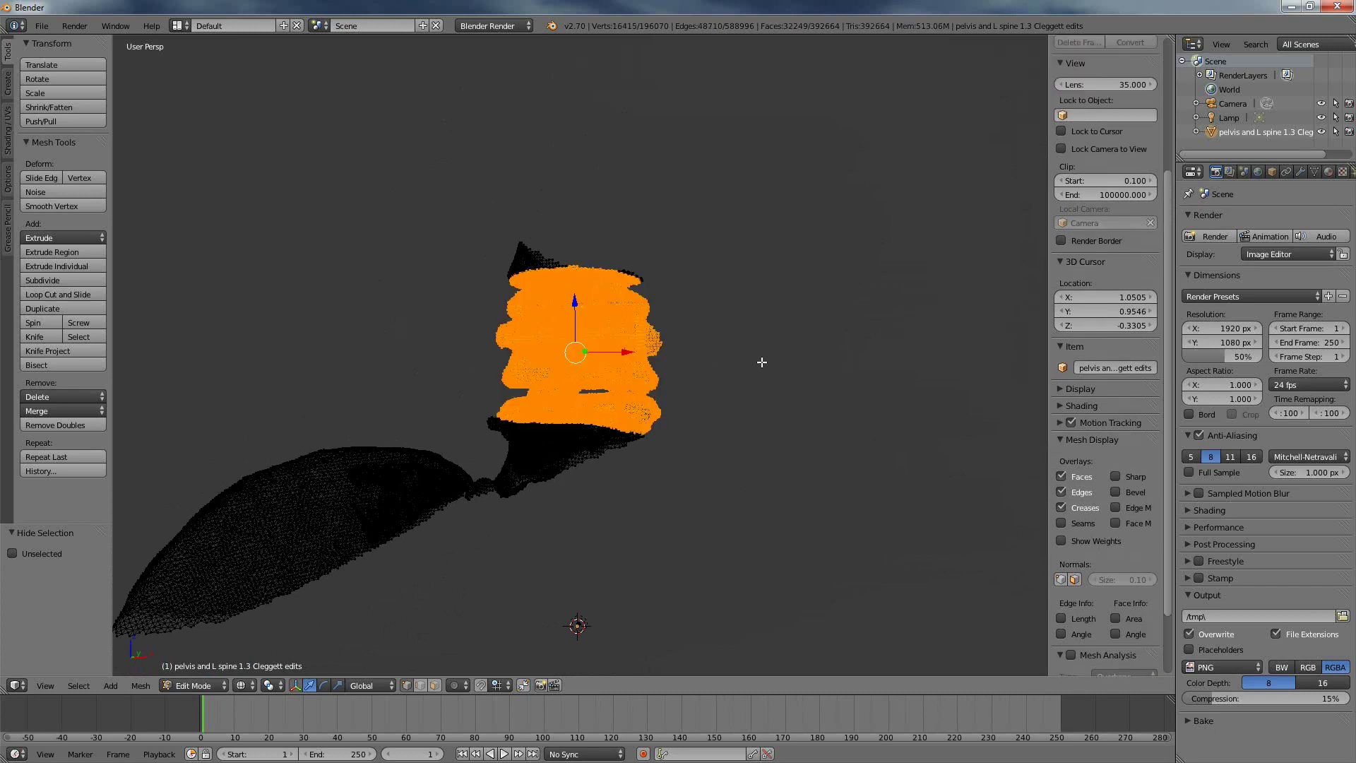
key(ctrl+i)
key(h)
scroll(589, 430, up, 3)
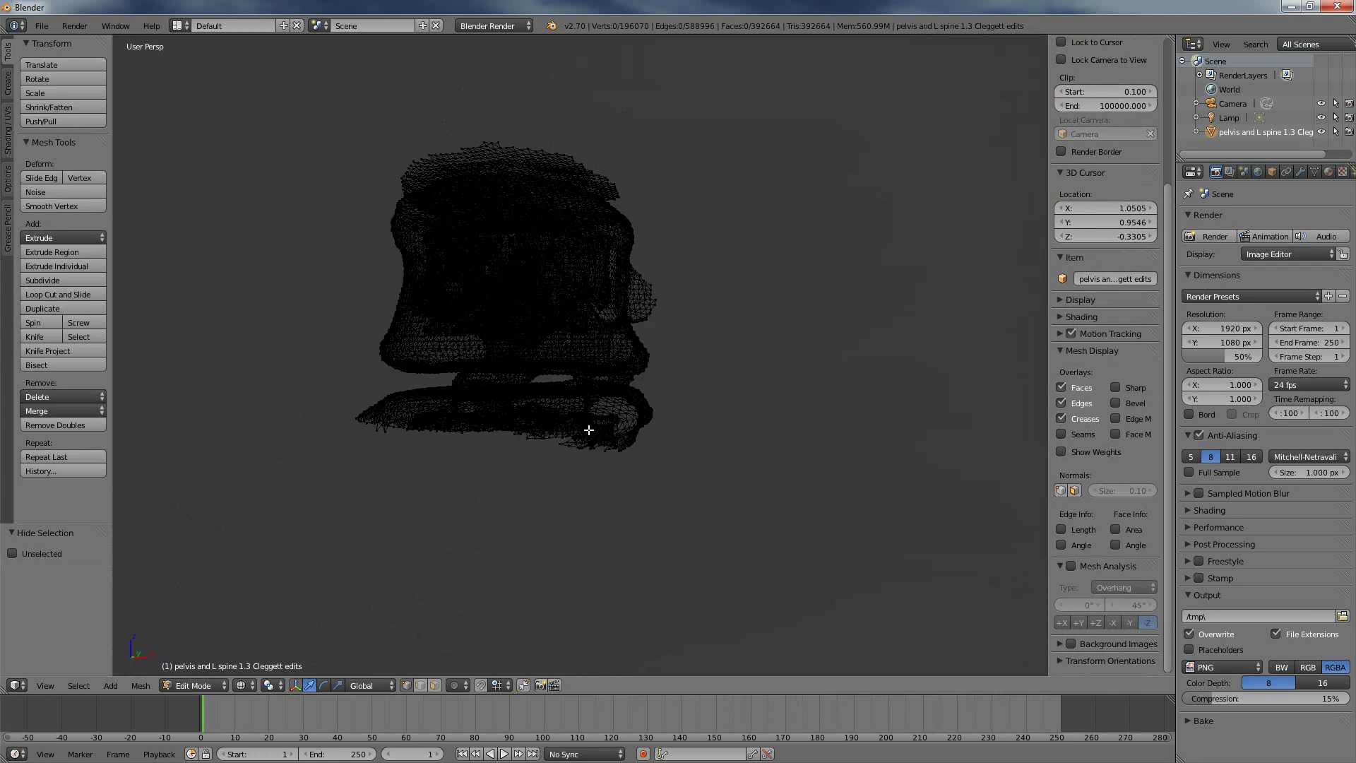
middle_drag(589, 429, 343, 340)
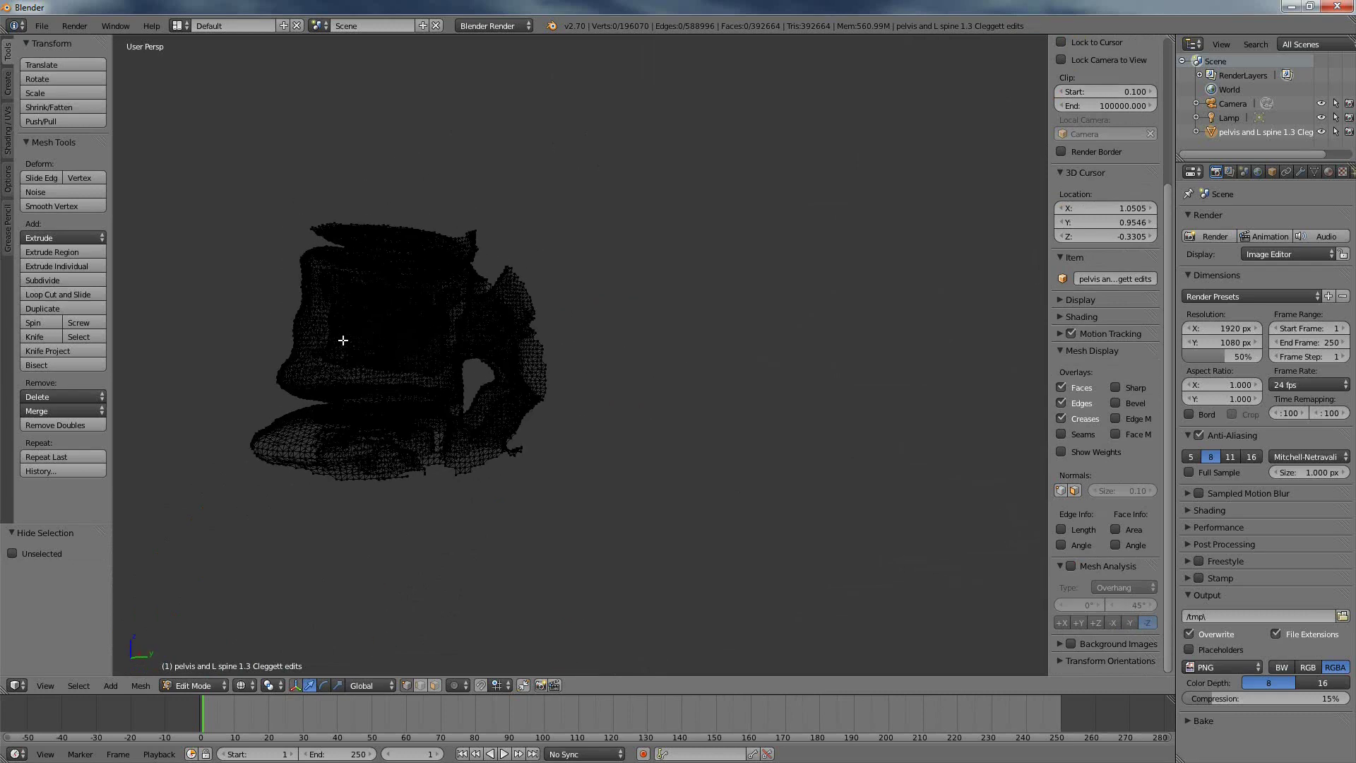
scroll(343, 341, up, 2)
scroll(357, 367, up, 2)
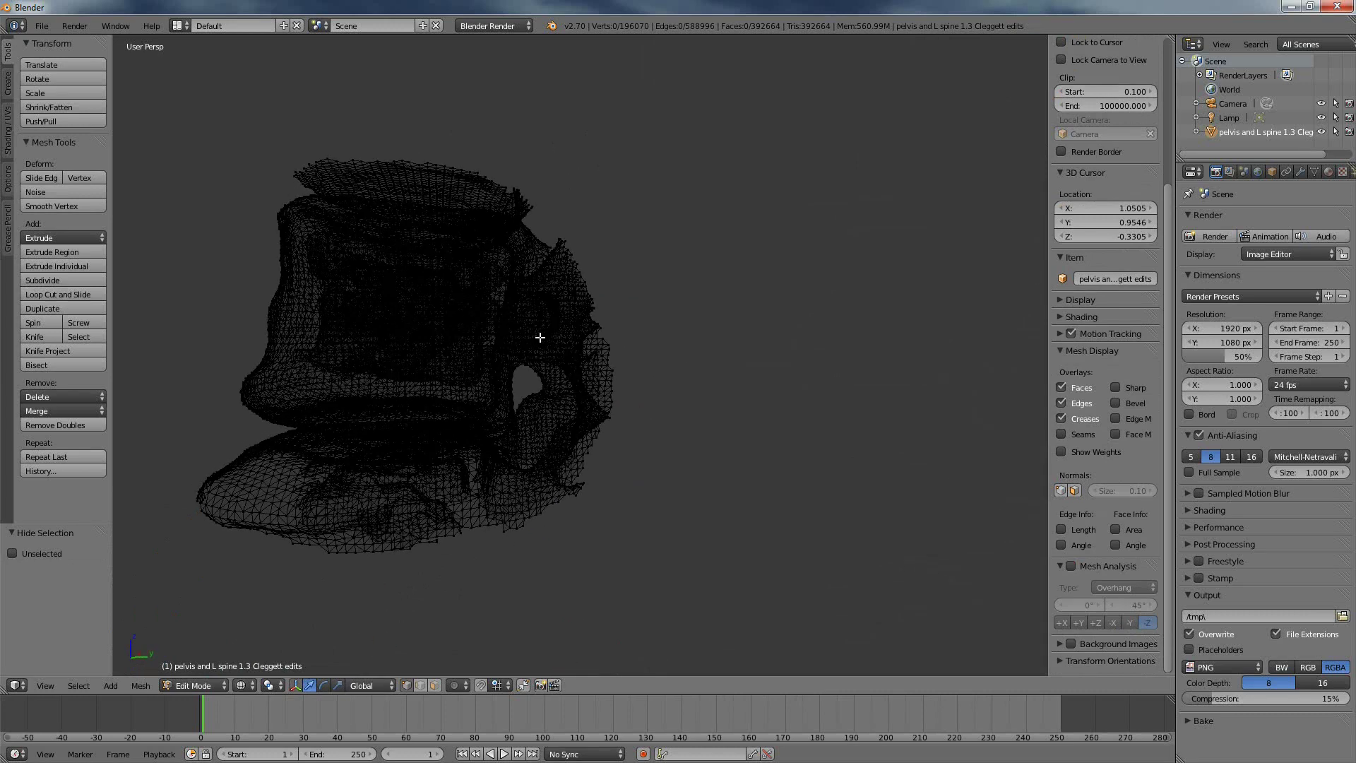
mouse_move(541, 337)
middle_down()
mouse_move(527, 339)
mouse_move(531, 322)
middle_up()
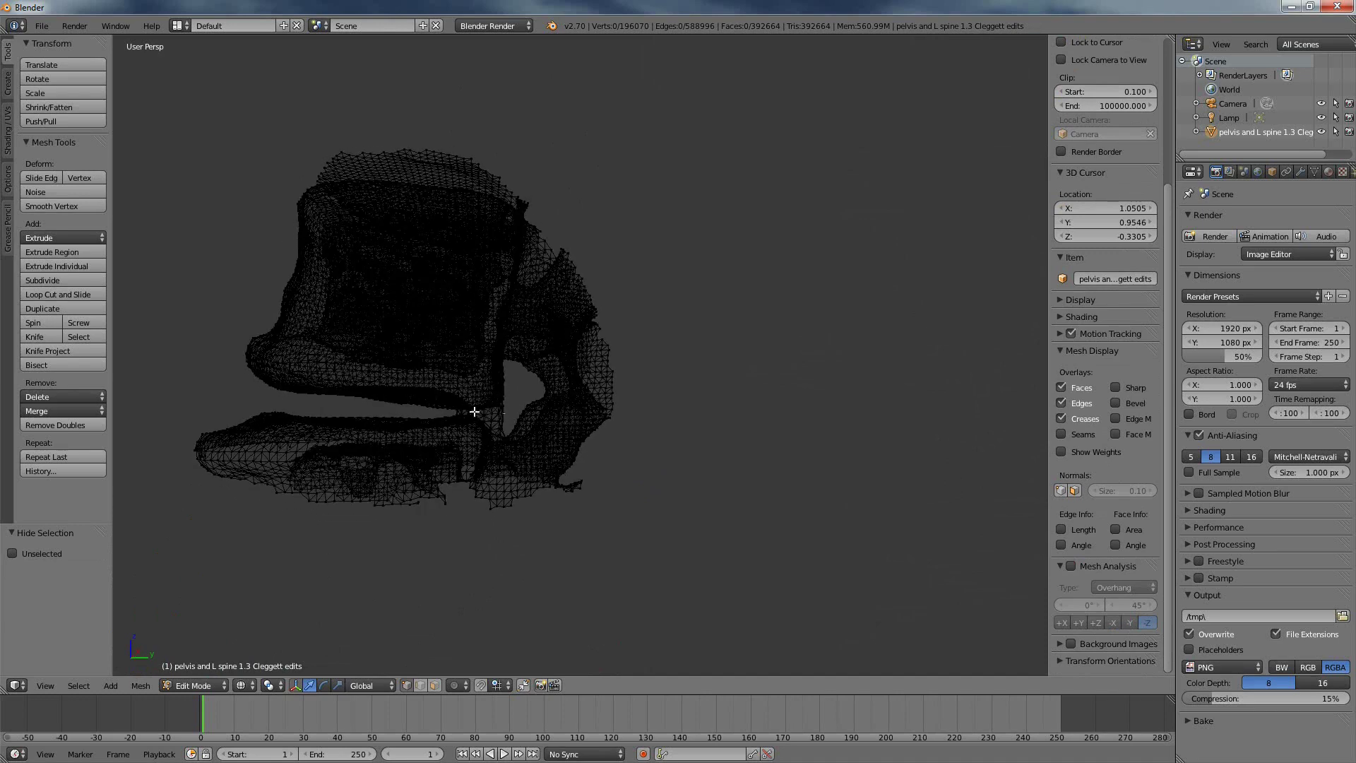
- Hide the lower mesh part below the vertebra, reversing one mistaken hide
mouse_move(475, 411)
ctrl+mouse_down()
mouse_move(191, 394)
mouse_move(169, 542)
mouse_move(332, 619)
mouse_move(637, 449)
mouse_move(708, 426)
ctrl+mouse_up()
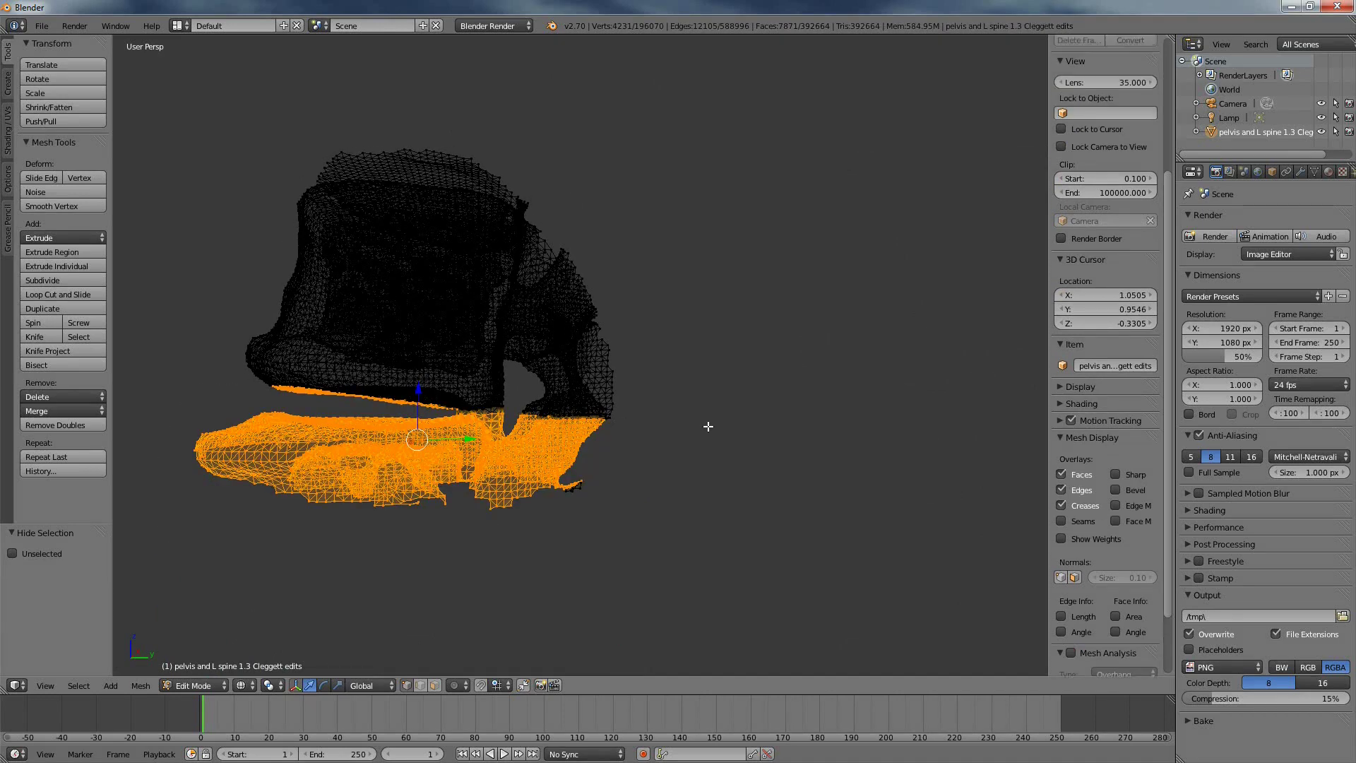
ctrl+drag(603, 448, 679, 538)
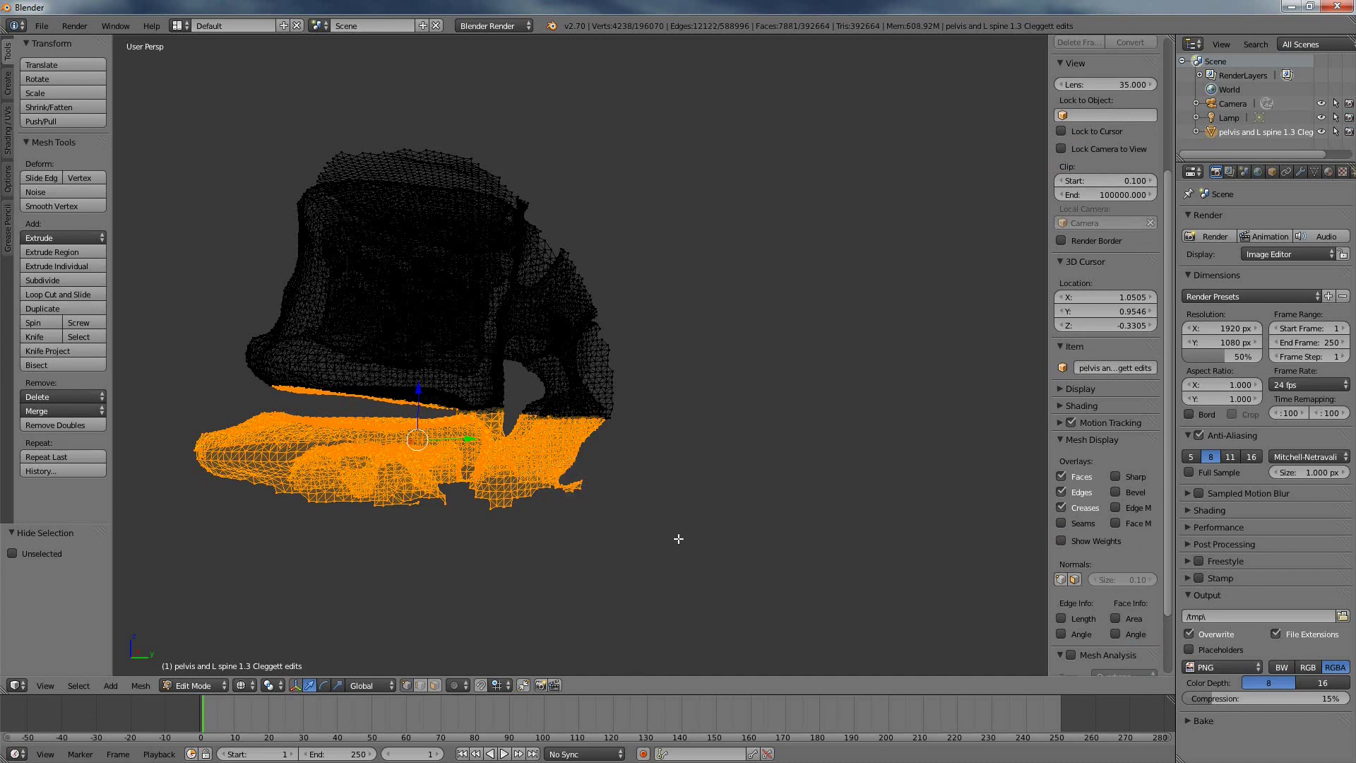
key(ctrl+i)
key(h)
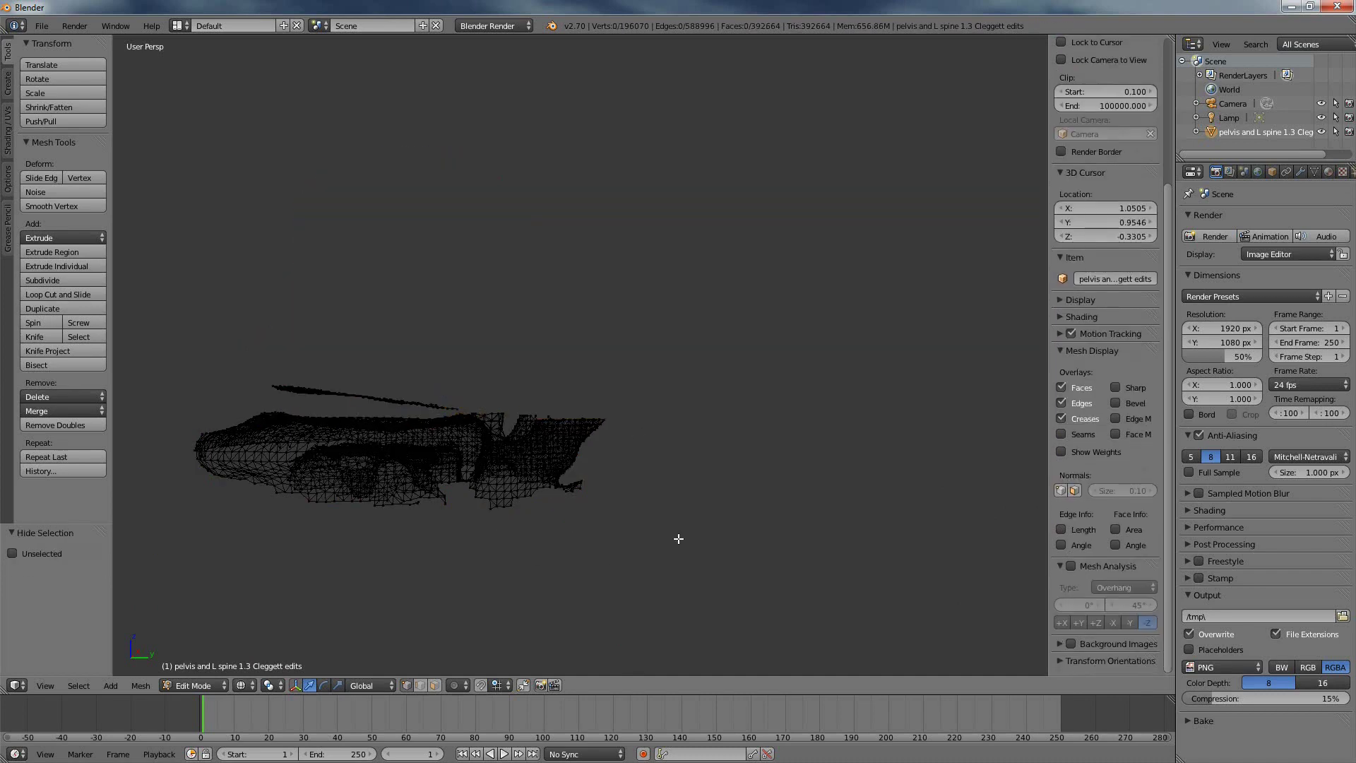
key(alt+h)
key(ctrl+i)
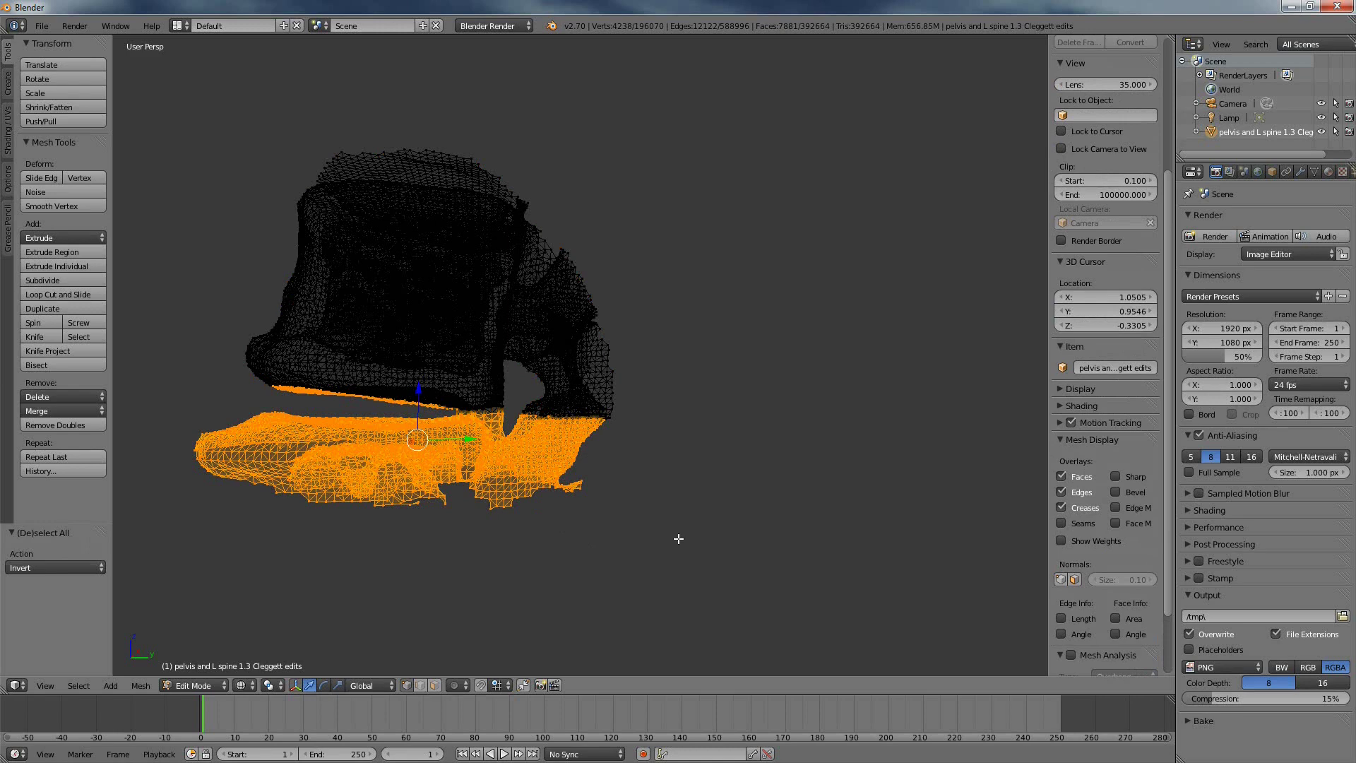
key(h)
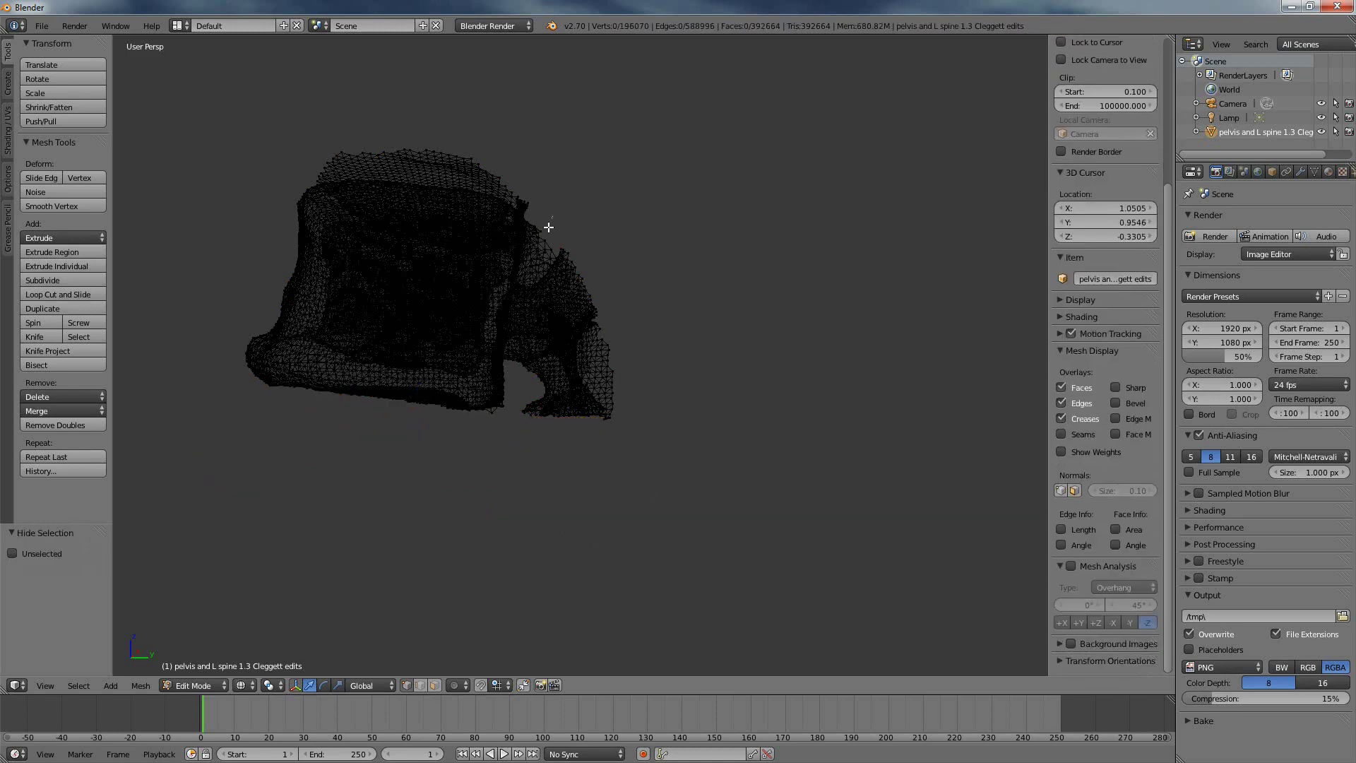
- Hide the leftover right-hand and loose upper fragments and switch to orthographic view
mouse_move(518, 448)
ctrl+mouse_down()
mouse_move(665, 328)
mouse_move(660, 218)
ctrl+mouse_up()
key(h)
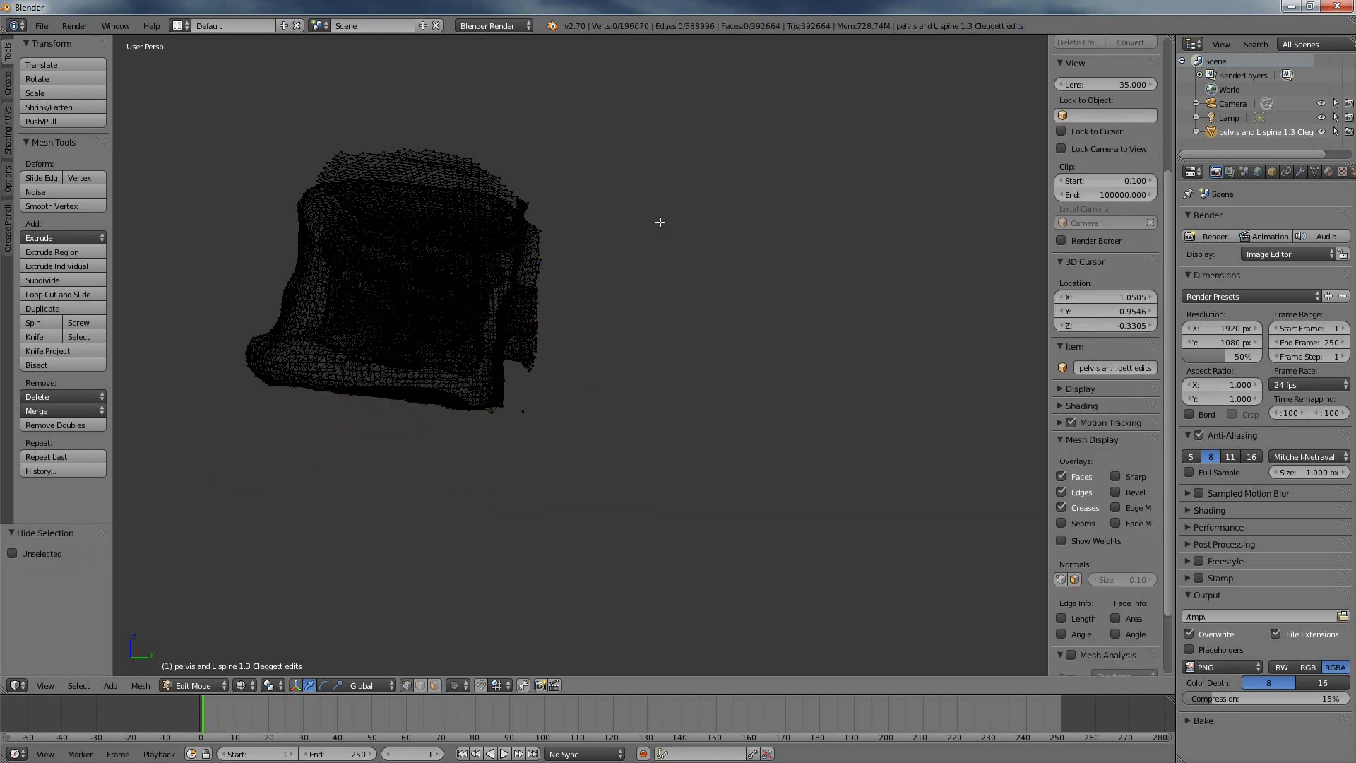
middle_drag(628, 248, 594, 250)
mouse_move(359, 228)
ctrl+mouse_down()
mouse_move(465, 172)
mouse_move(681, 197)
ctrl+mouse_up()
key(h)
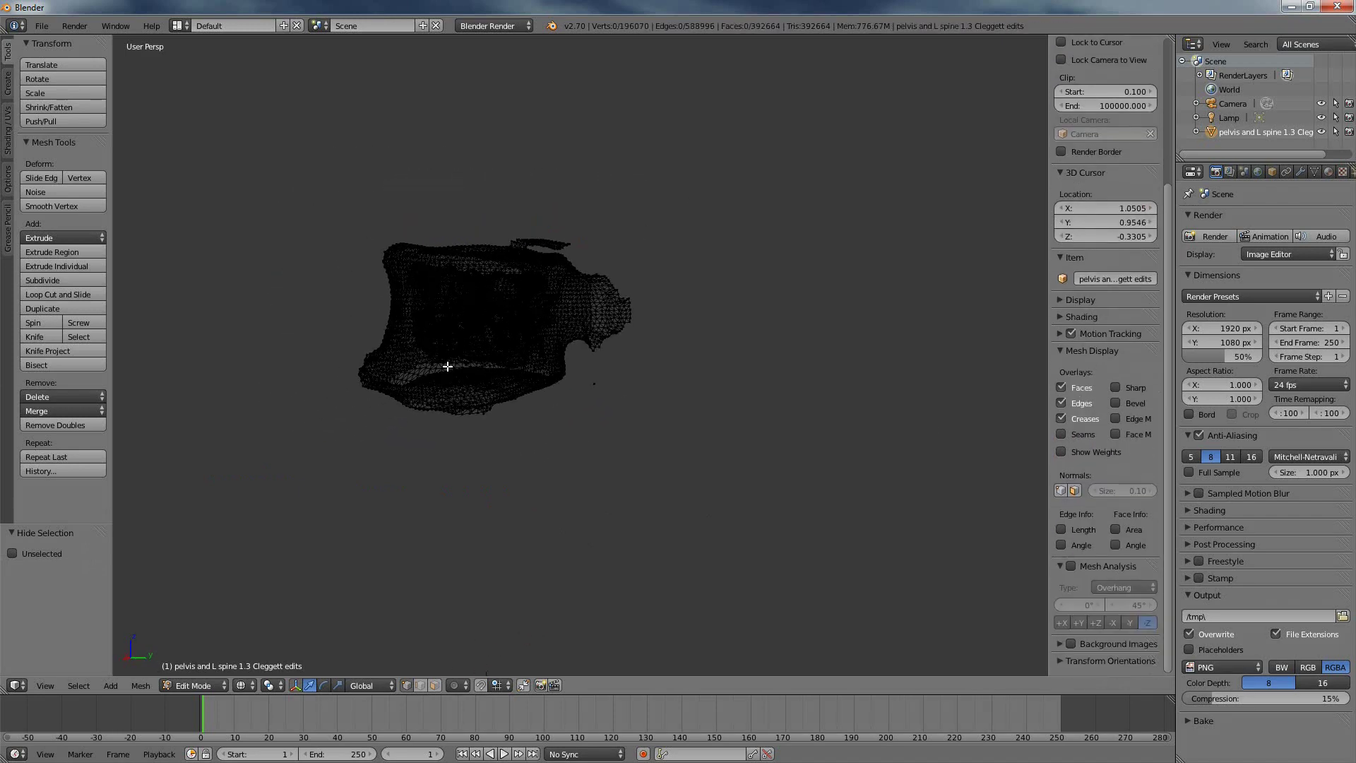
key(KP_5)
scroll(394, 338, up, 5)
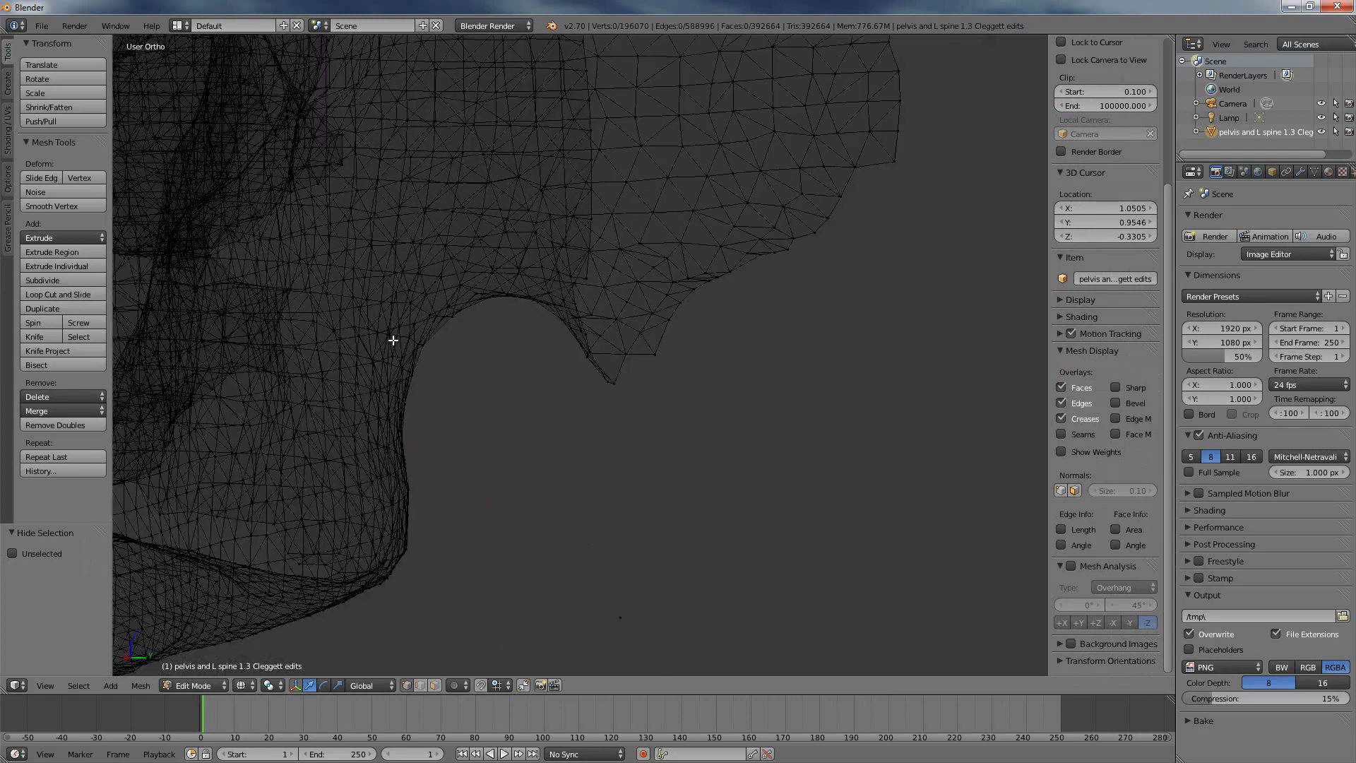
scroll(623, 403, down, 6)
scroll(443, 357, up, 6)
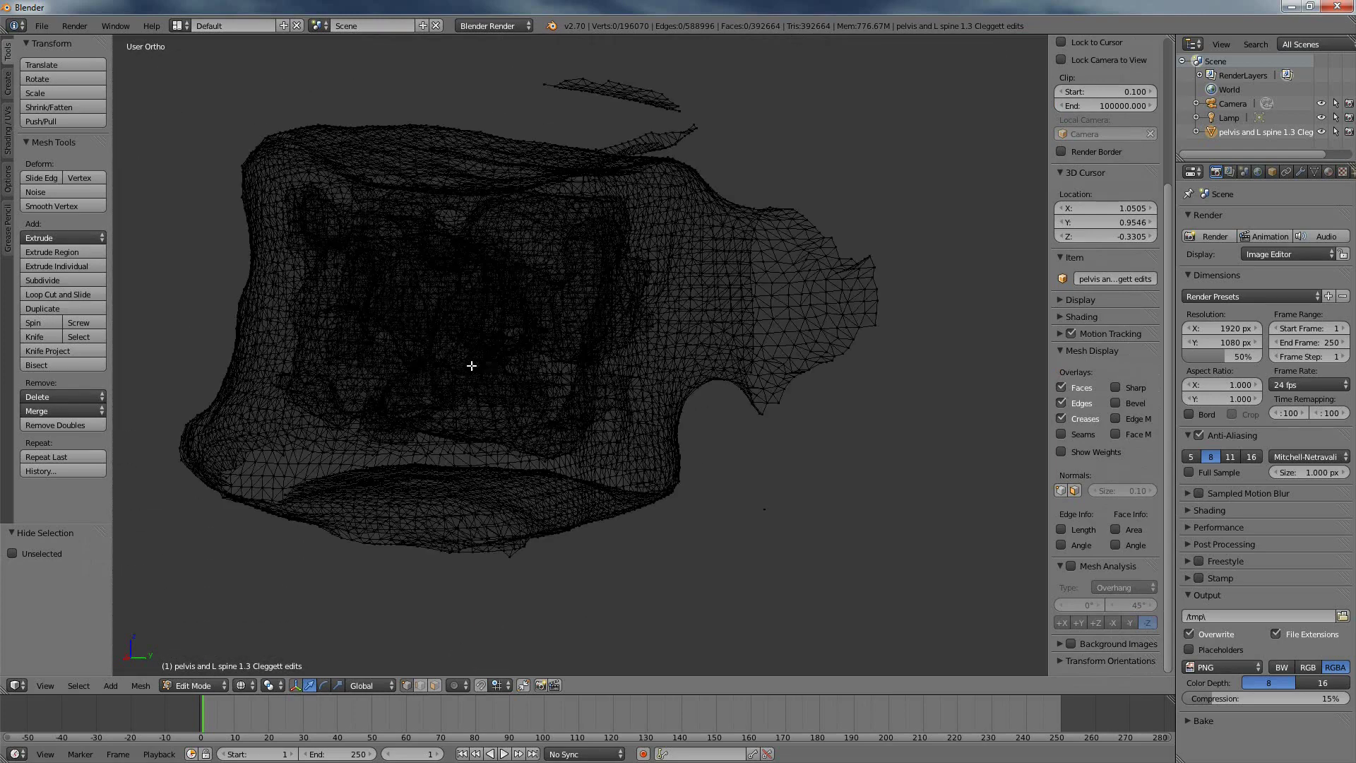
- Show the isolated vertebra in solid shading, select a surface vertex and zoom toward it
key(z)
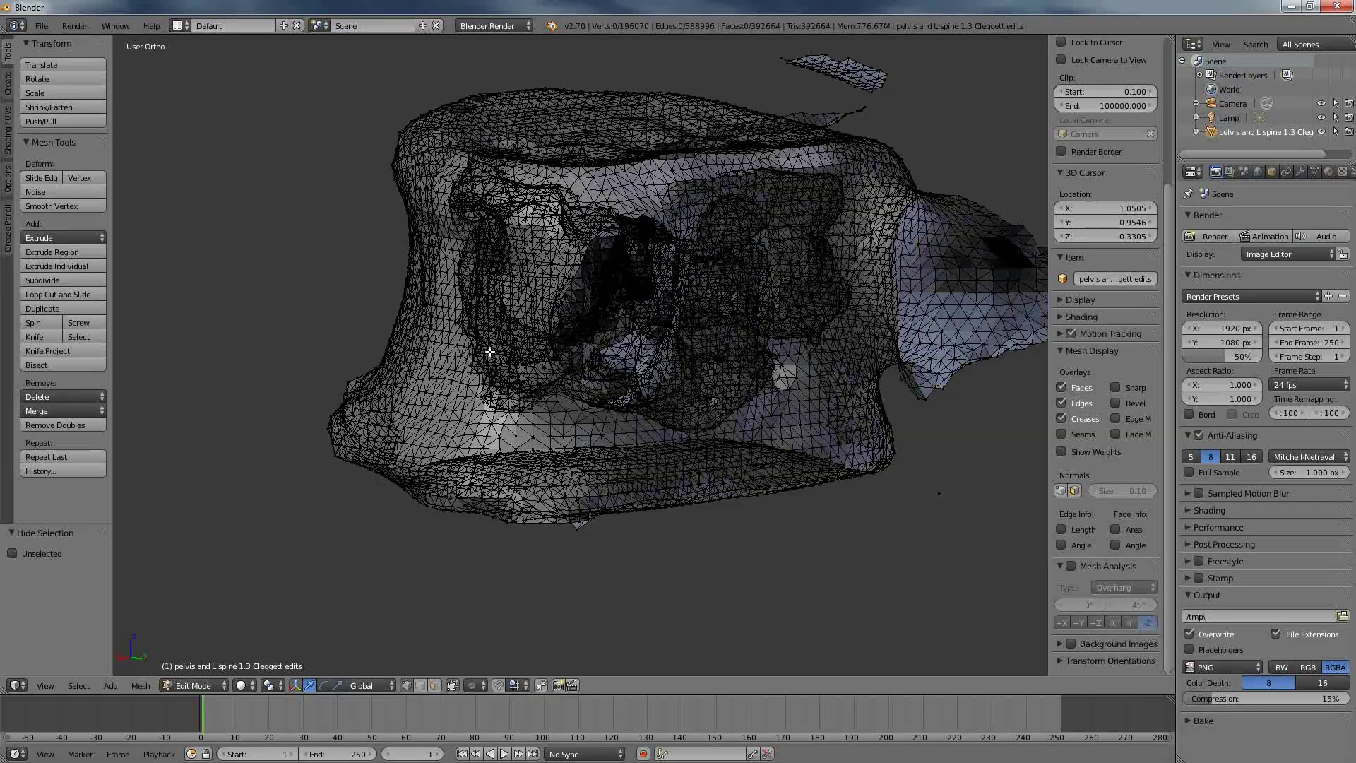
middle_drag(422, 380, 774, 432)
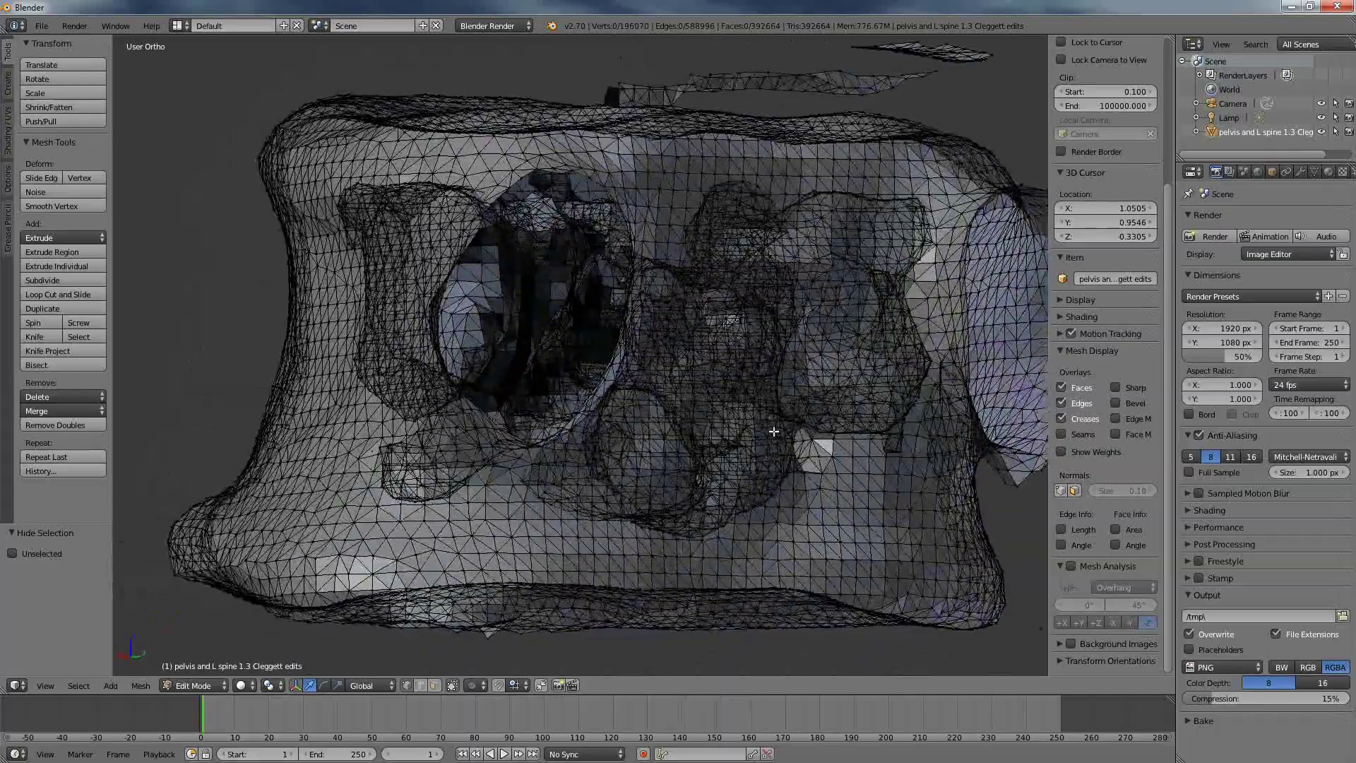
right_click(729, 351)
middle_drag(728, 351, 821, 378)
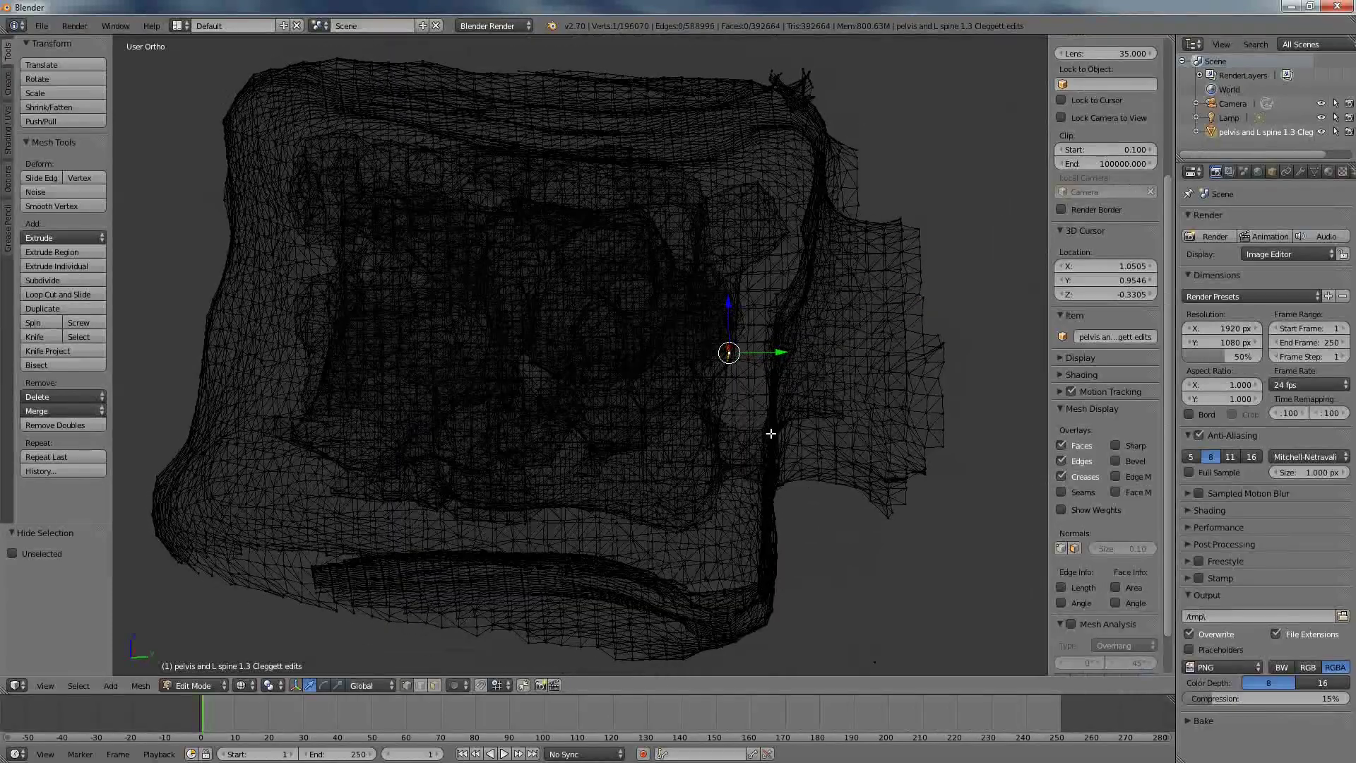
middle_drag(748, 449, 718, 511)
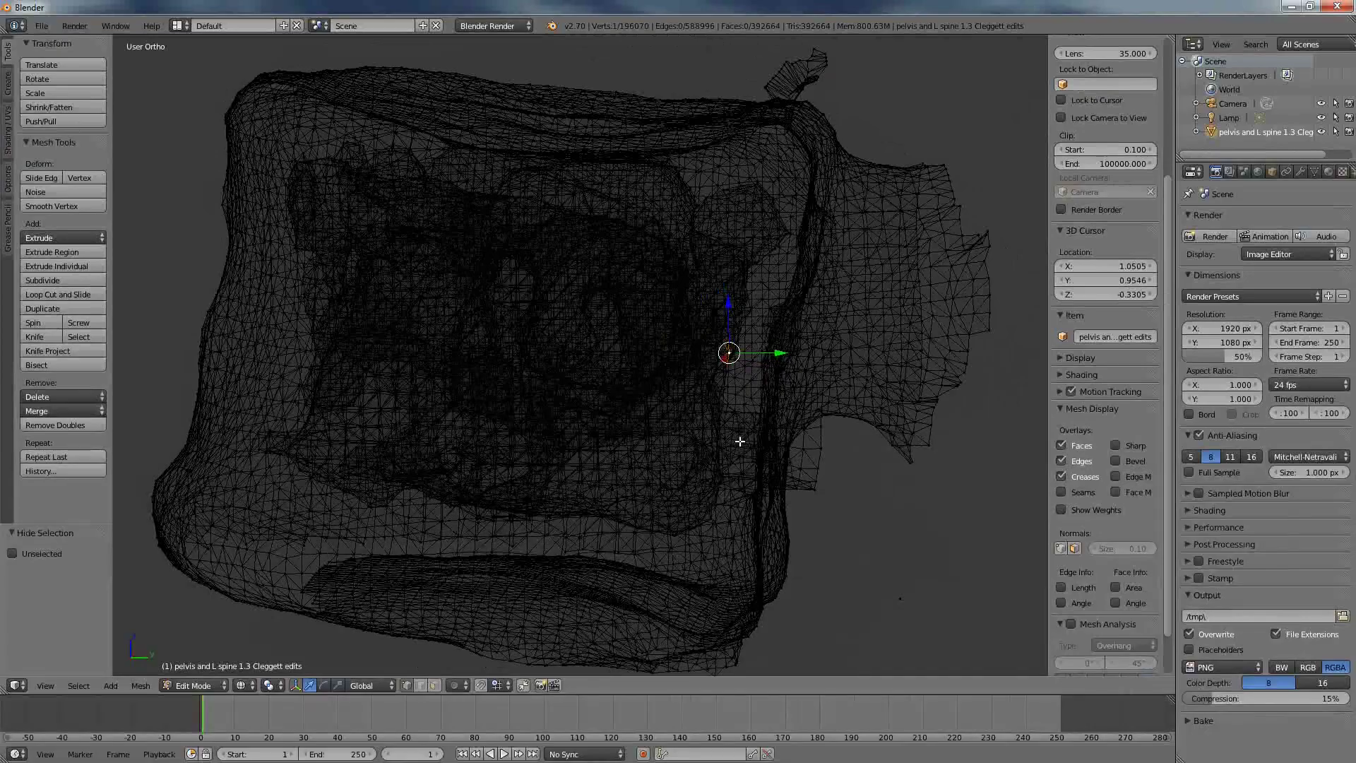
mouse_move(740, 441)
middle_down()
mouse_move(754, 413)
mouse_move(758, 424)
middle_up()
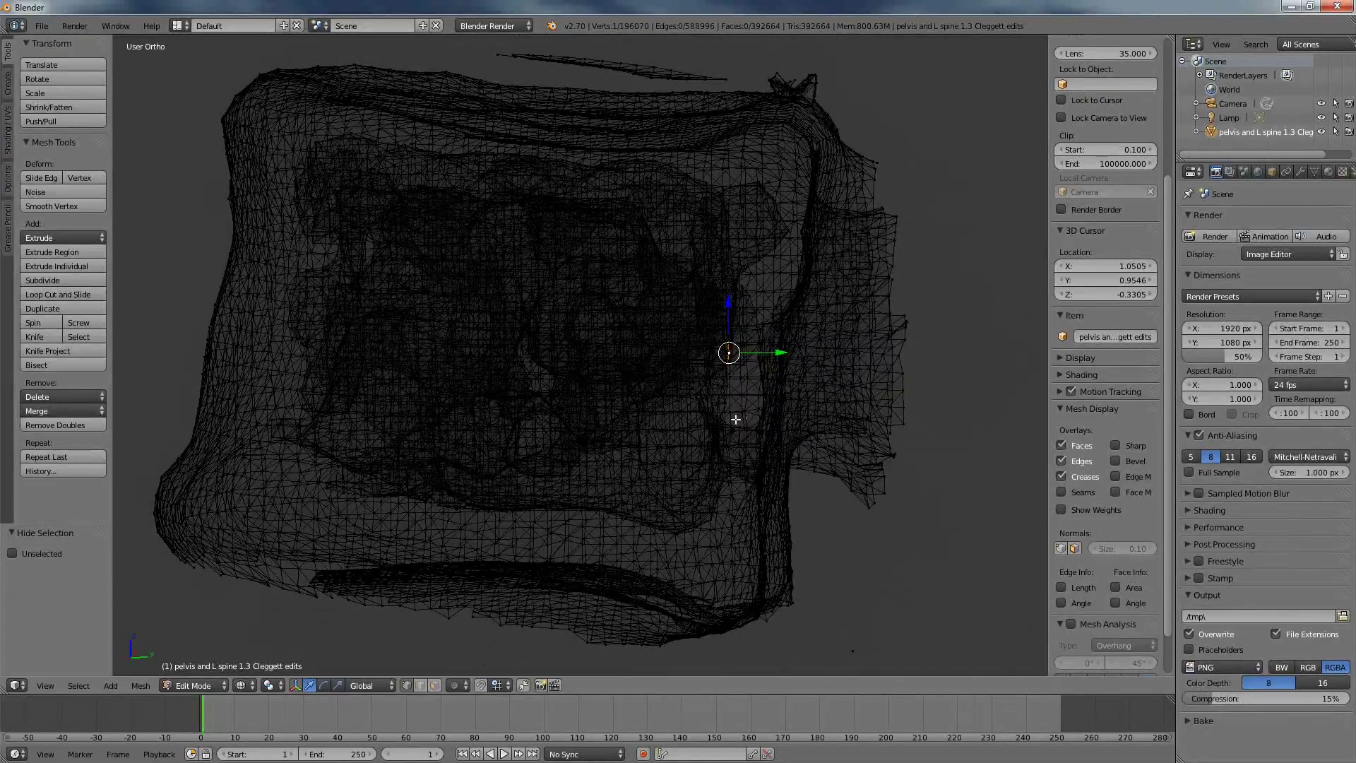
mouse_move(748, 496)
middle_down()
mouse_move(721, 484)
mouse_move(763, 494)
mouse_move(727, 485)
mouse_move(757, 493)
mouse_move(727, 499)
mouse_move(740, 498)
middle_up()
mouse_move(754, 427)
middle_down()
mouse_move(618, 417)
mouse_move(777, 445)
middle_up()
key(z)
scroll(777, 446, up, 6)
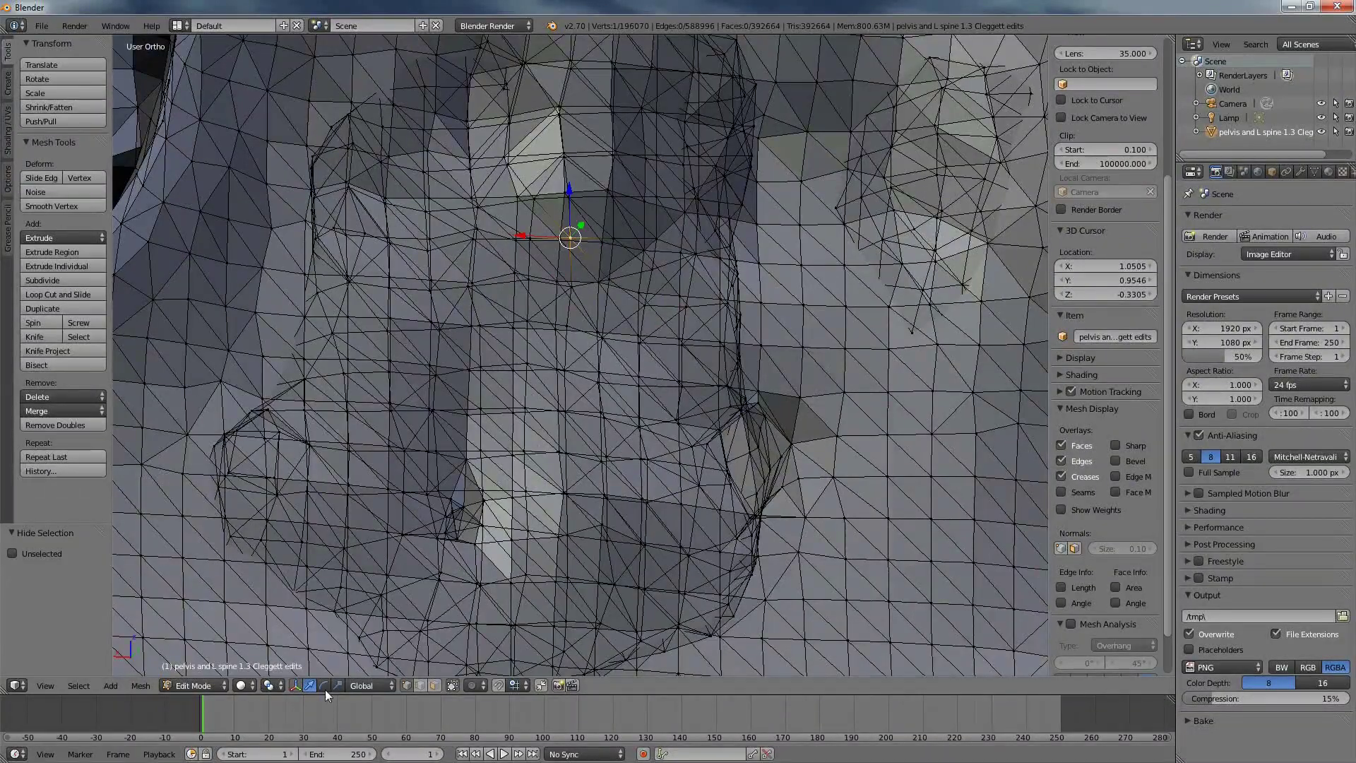
- In face select mode, select the cluster of faces around the problem spot
click(434, 685)
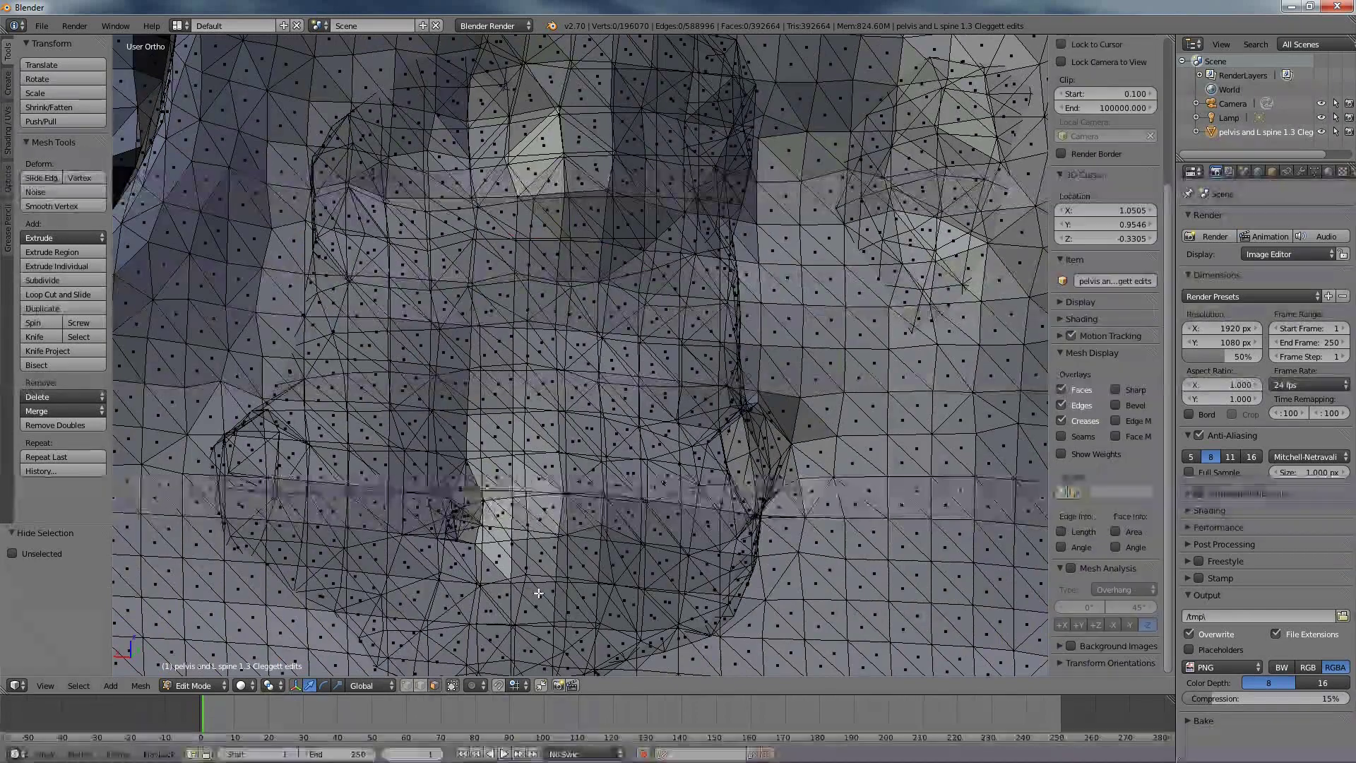
scroll(682, 506, up, 1)
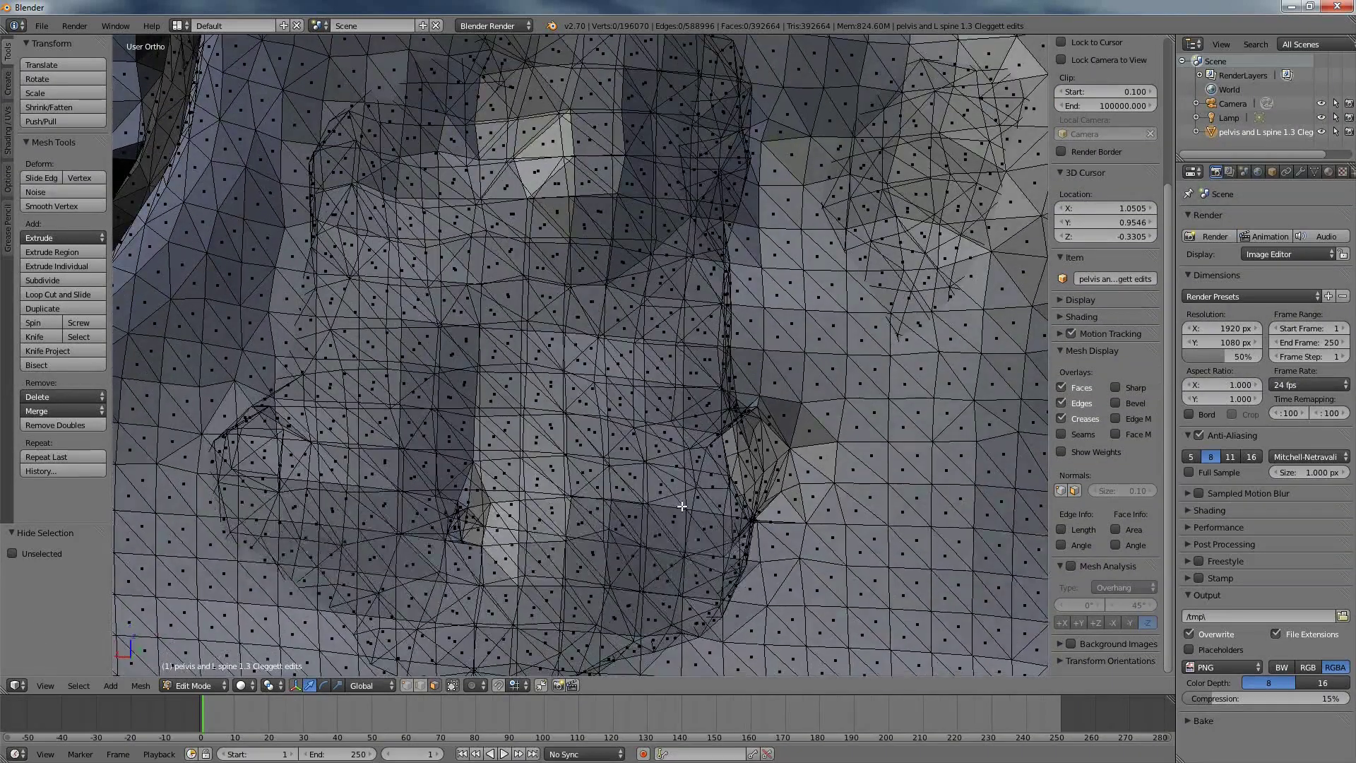
right_click(780, 421)
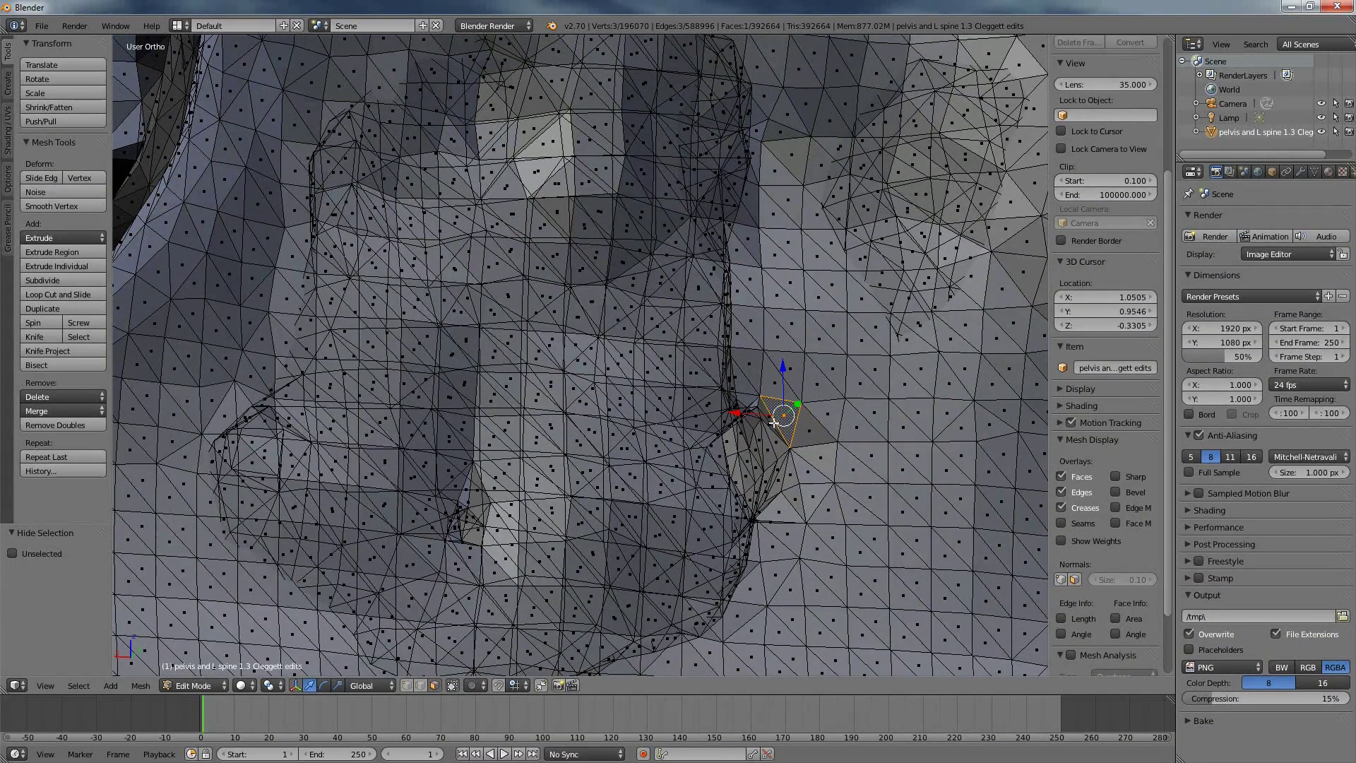
middle_drag(743, 431, 750, 465)
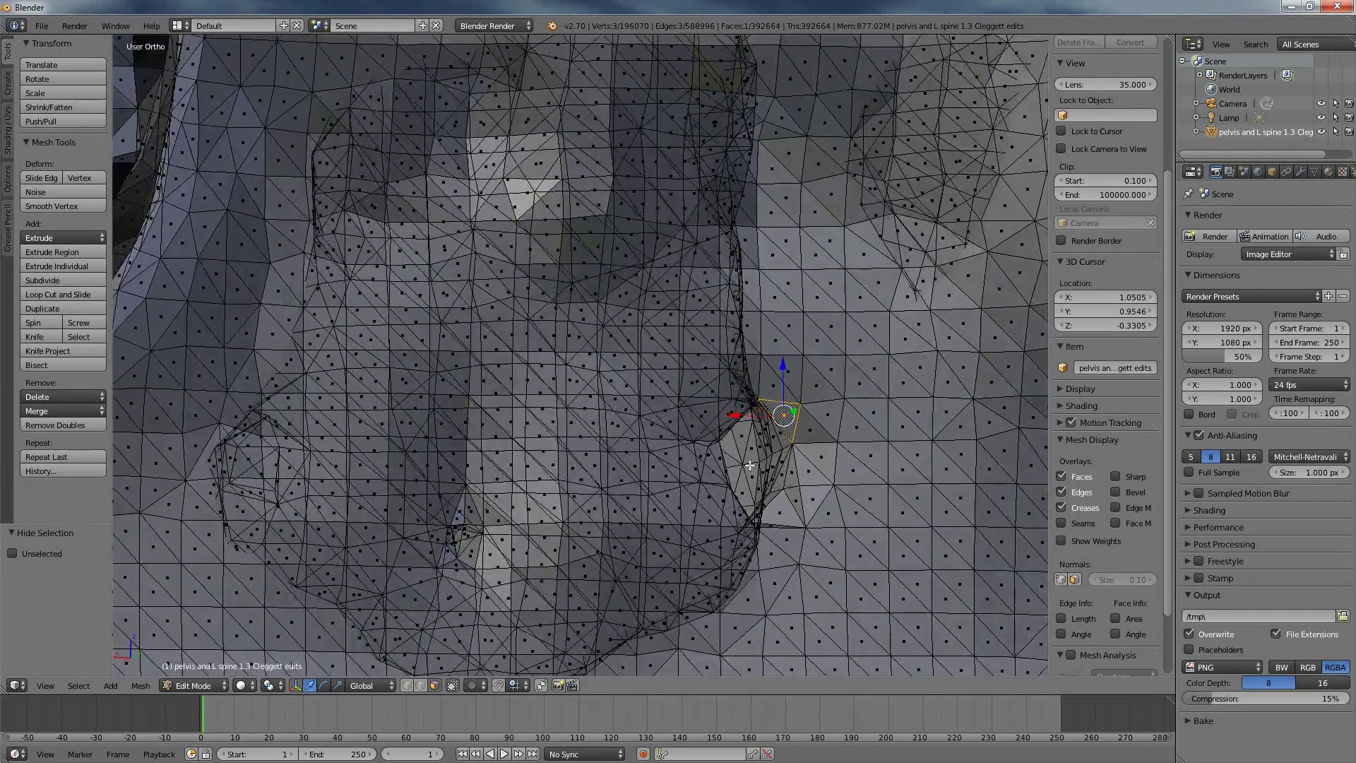
ctrl+right_click(785, 516)
middle_drag(785, 515, 646, 592)
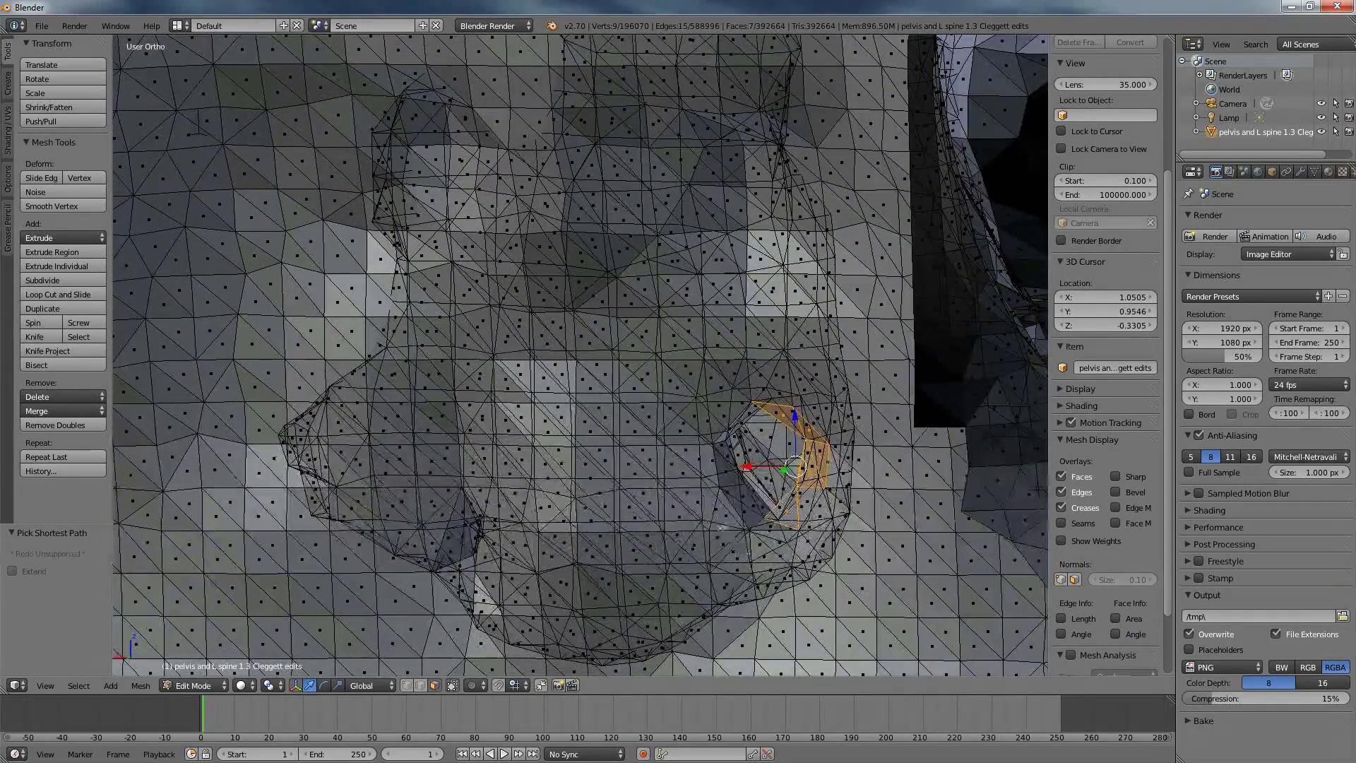
ctrl+right_click(726, 475)
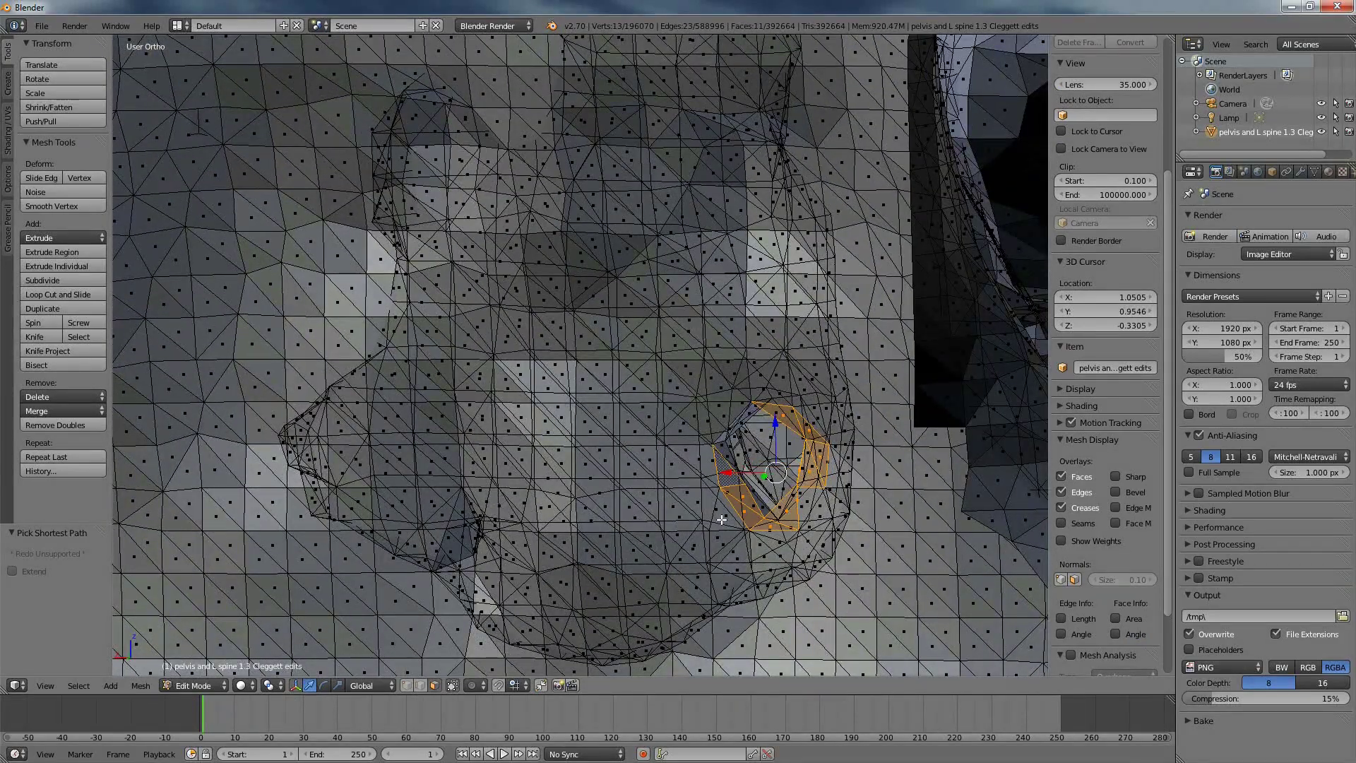
middle_drag(726, 475, 754, 496)
ctrl+right_click(747, 424)
ctrl+right_click(776, 437)
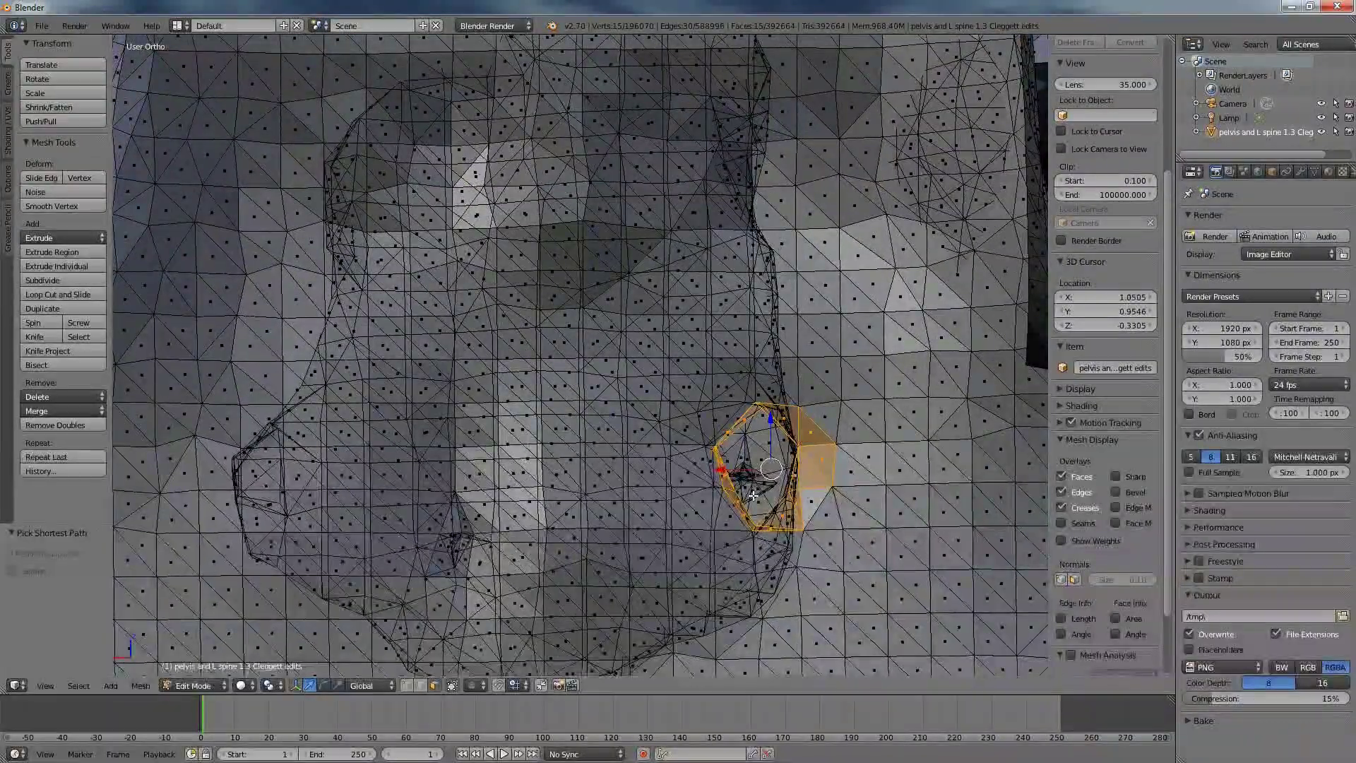
- Delete the selected faces, undoing a vertex deletion, to open a hole in the surface
key(x)
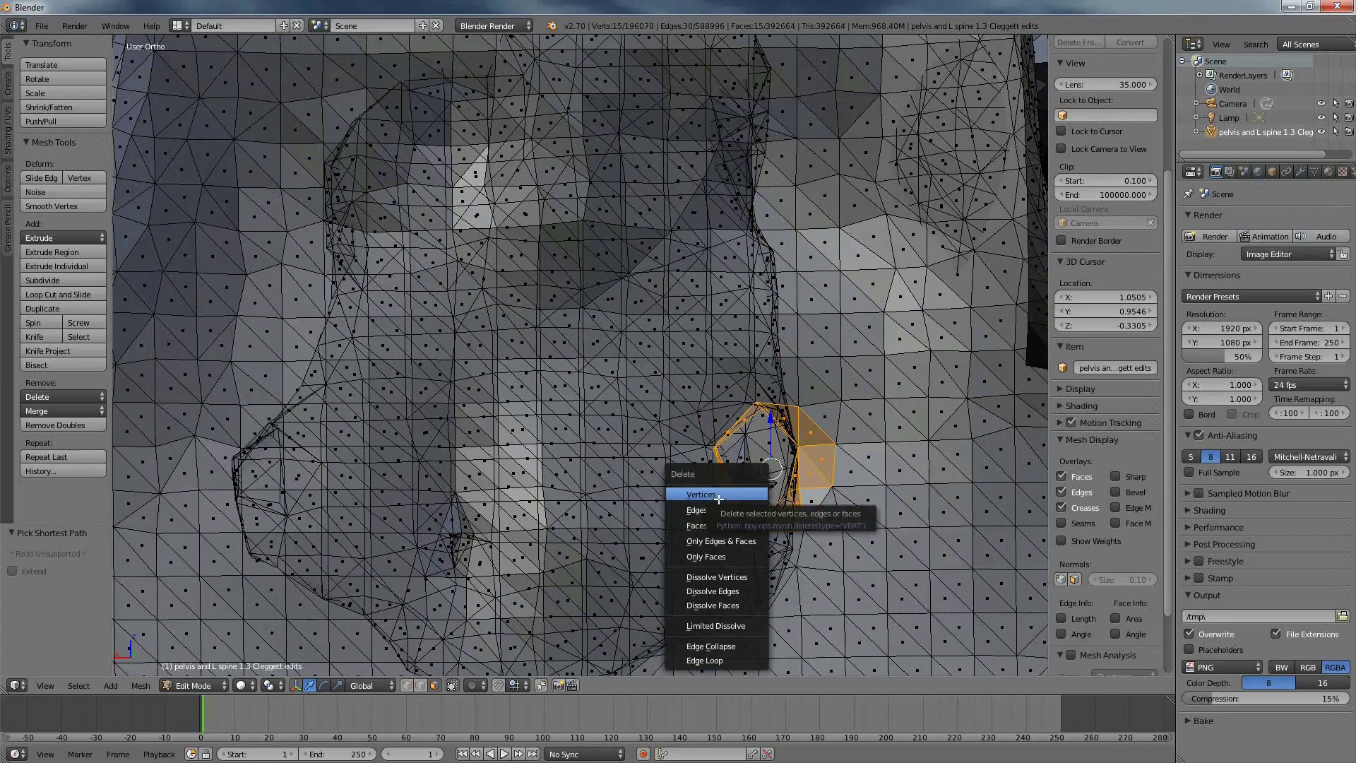
key(Return)
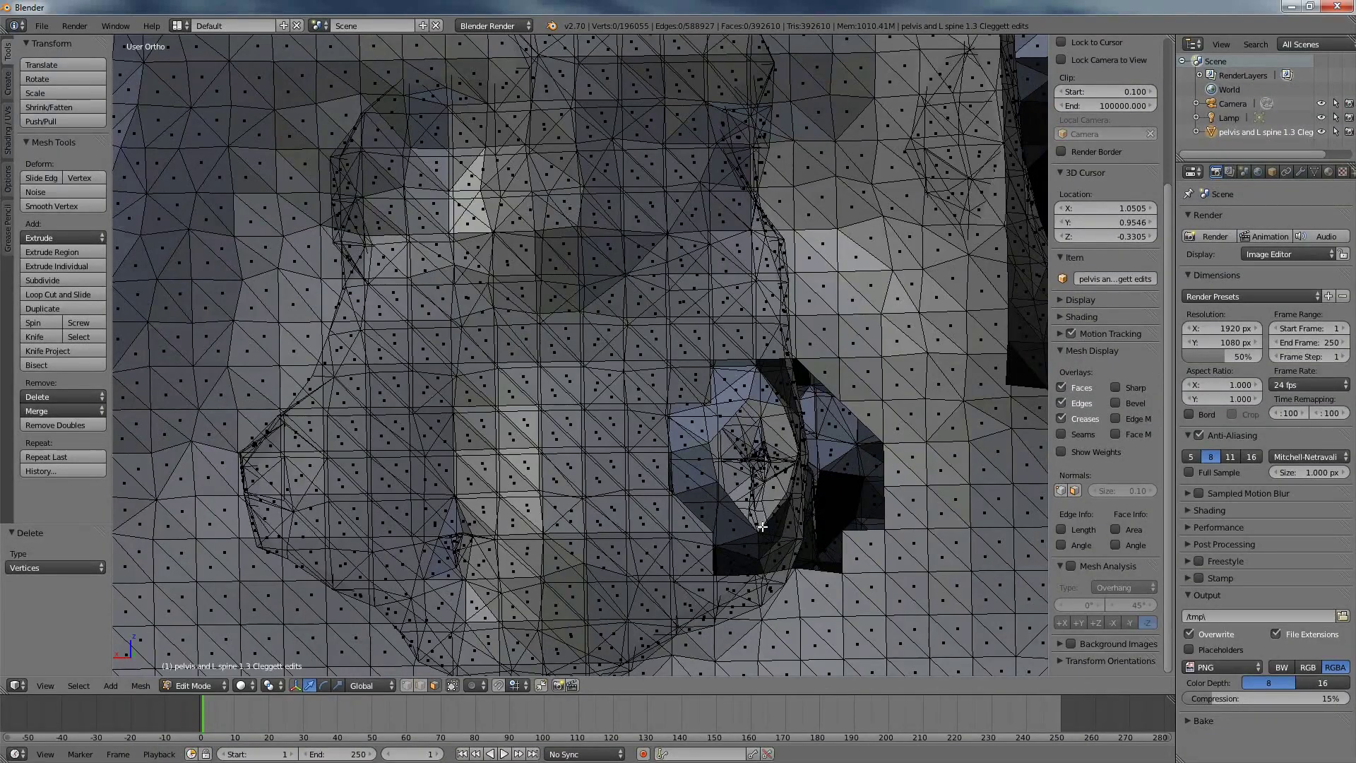
key(ctrl+z)
key(x)
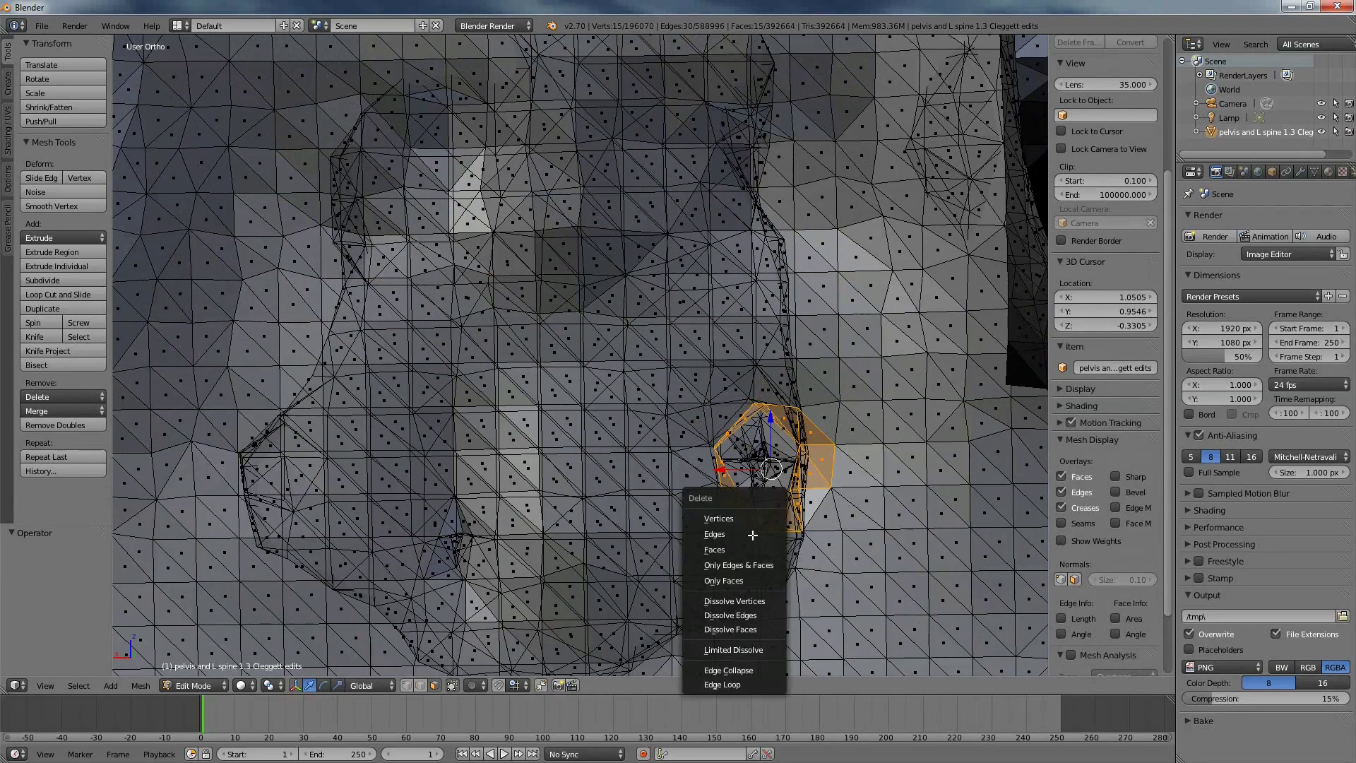
key(Return)
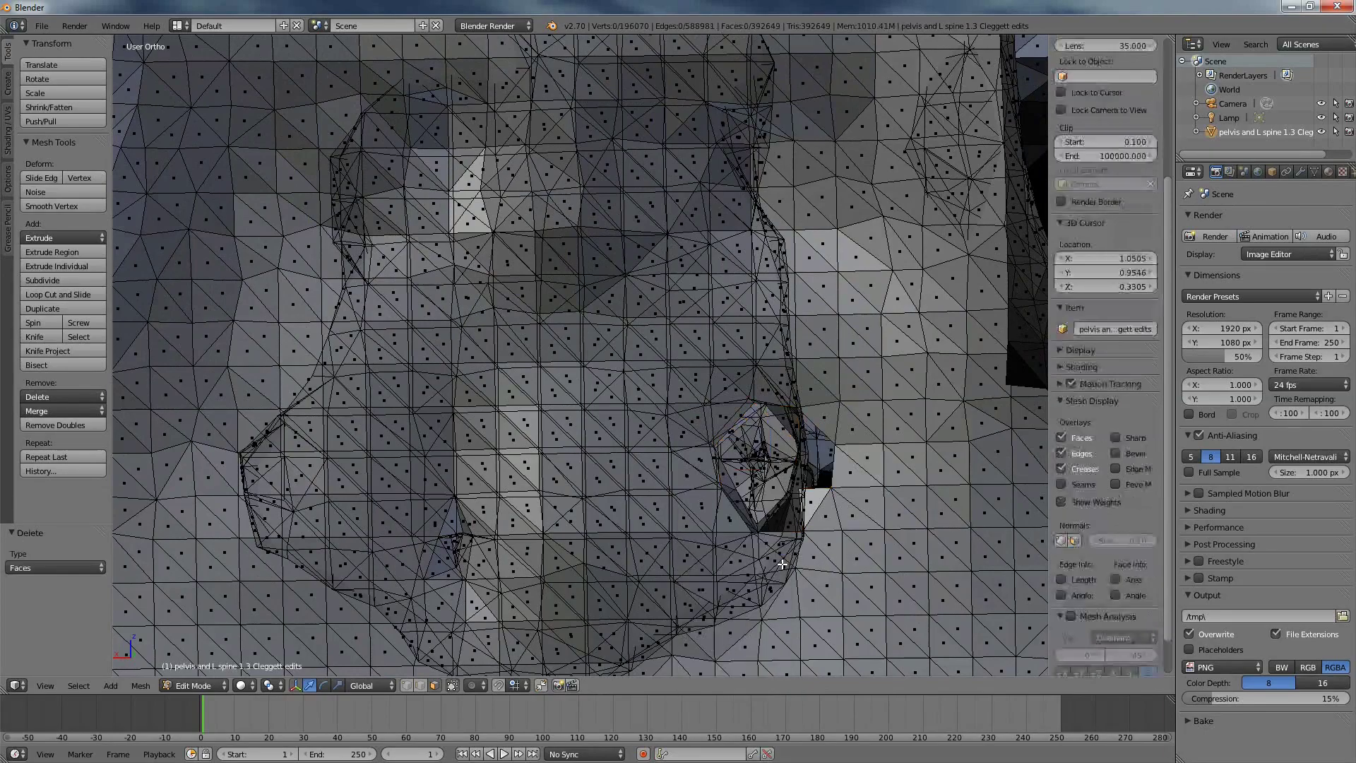
scroll(802, 550, up, 4)
scroll(804, 537, up, 2)
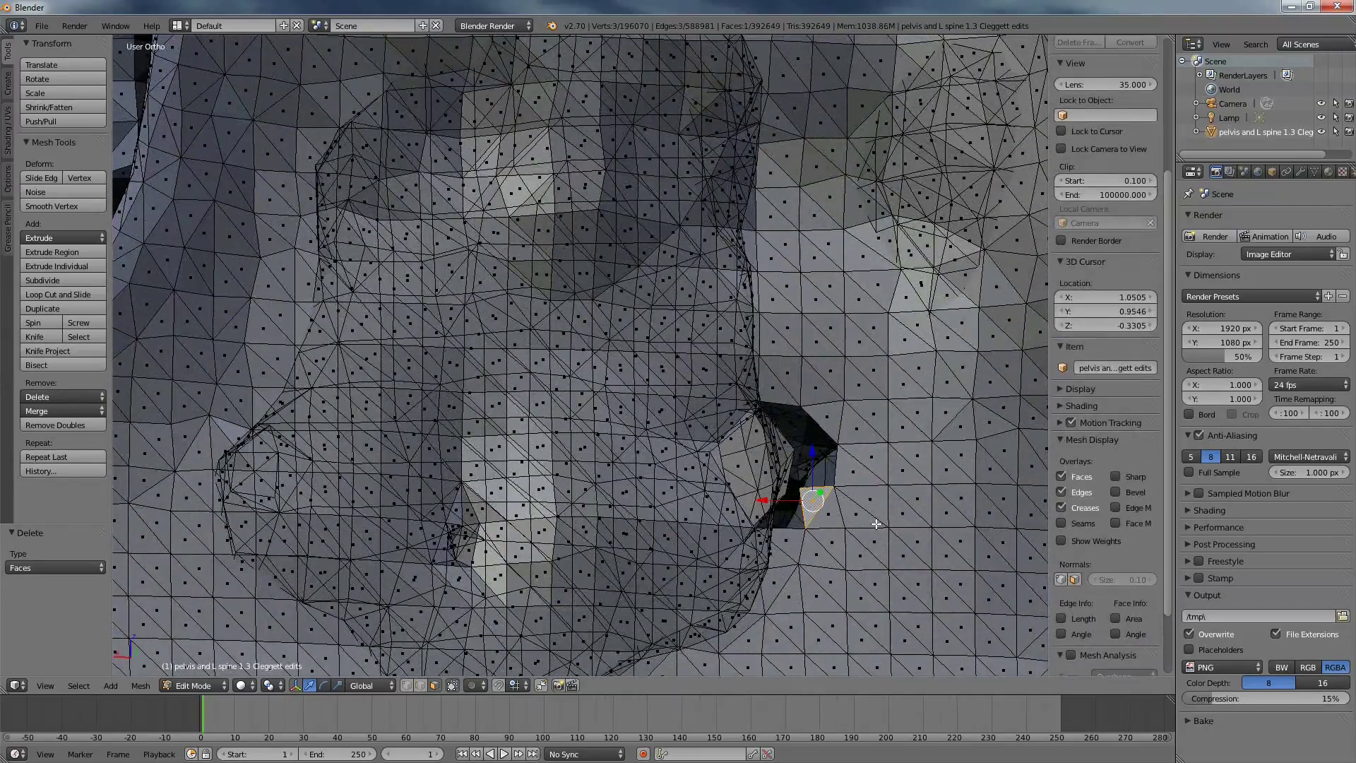
key(x)
key(Return)
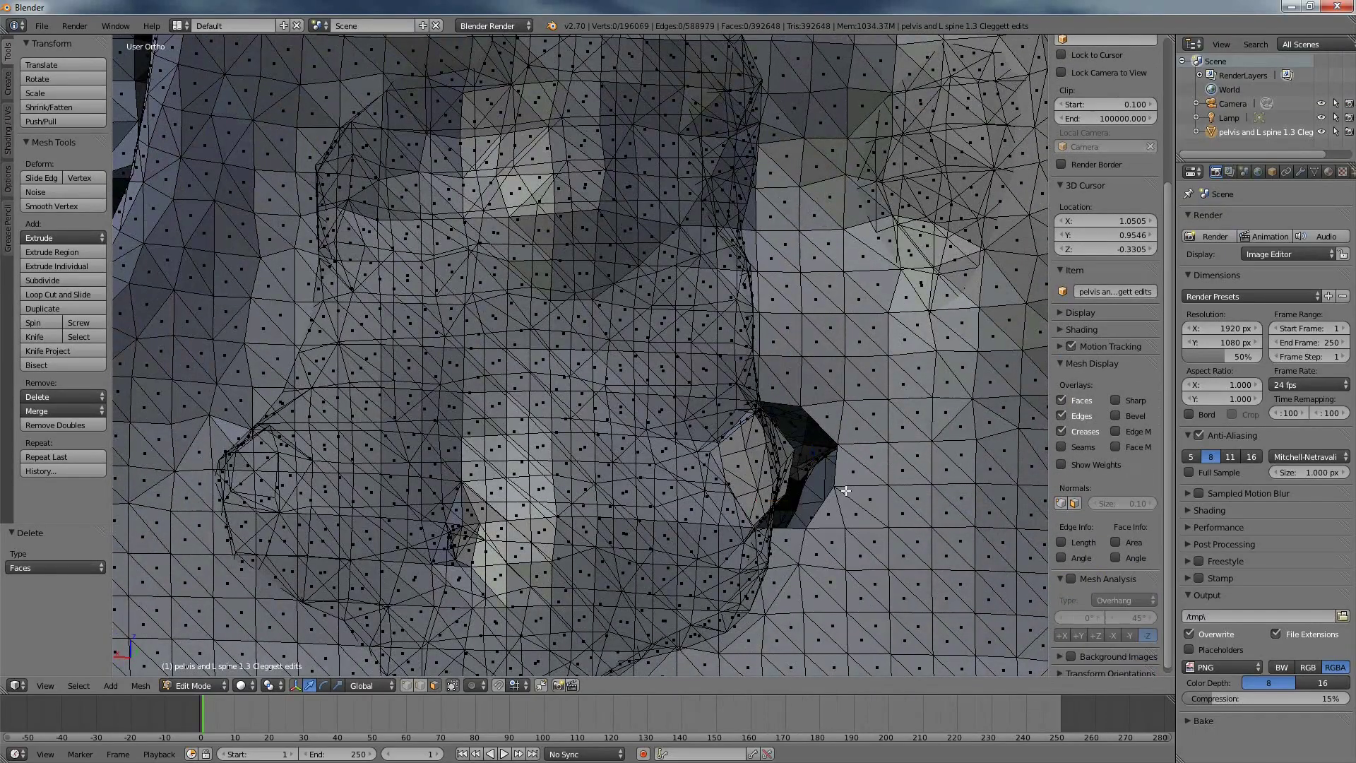
middle_drag(835, 486, 869, 510)
- Fill the hole's boundary loop with a new face, triangulate it and deselect everything
key(ctrl+Tab)
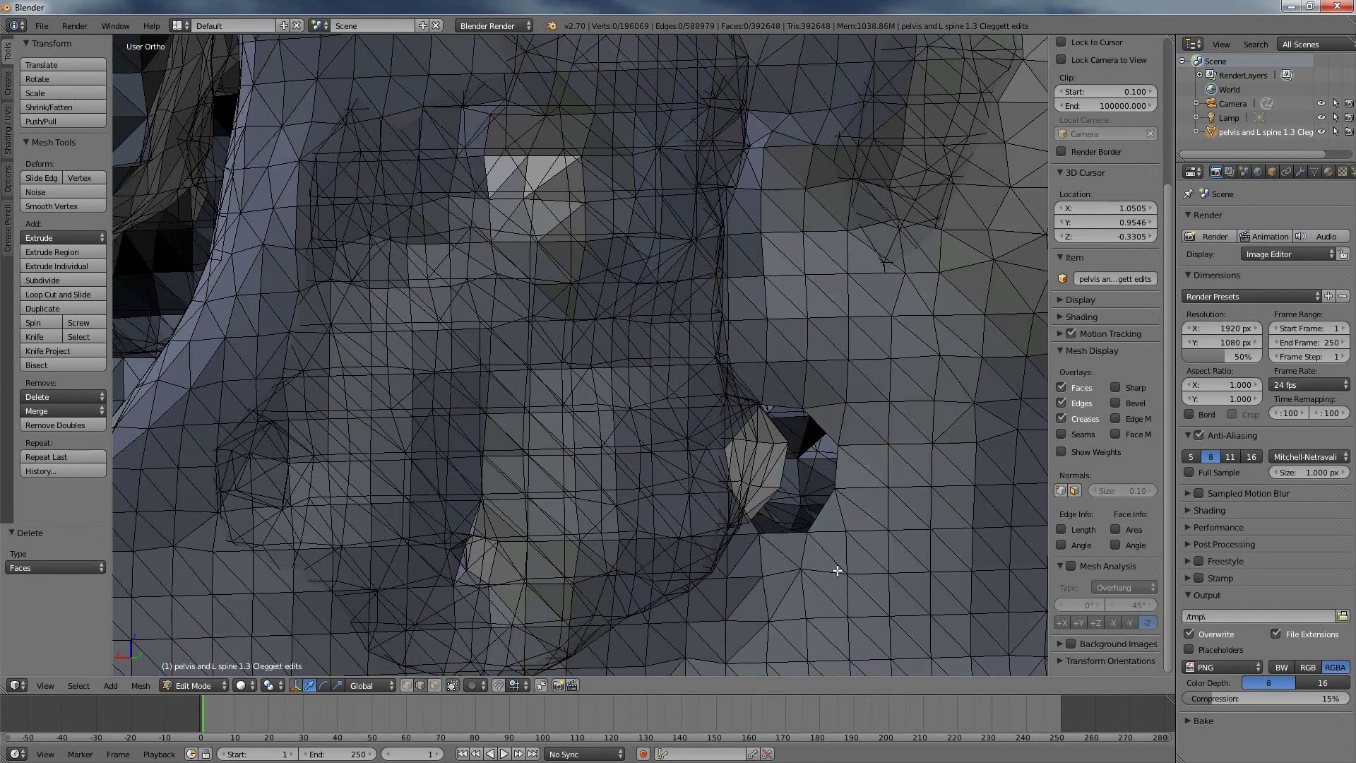
middle_drag(837, 570, 843, 532)
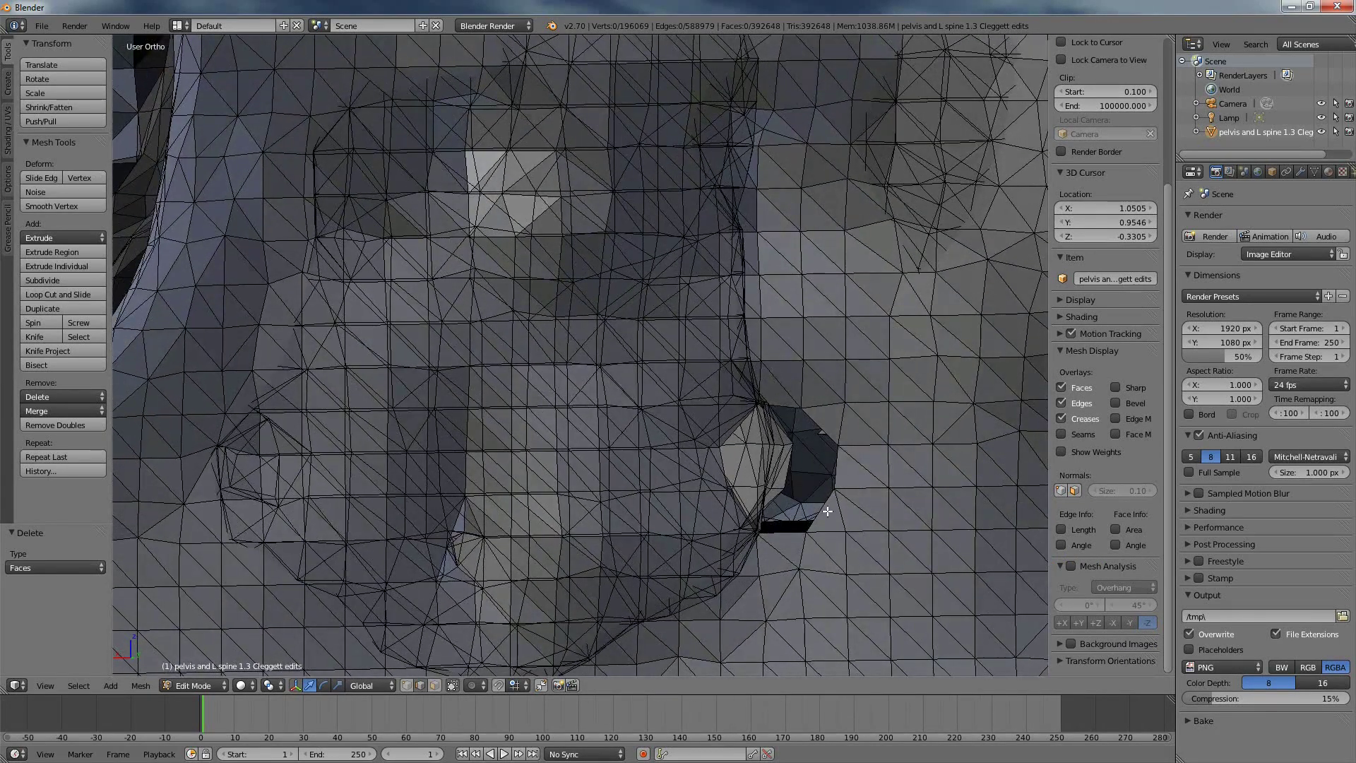
alt+right_click(824, 509)
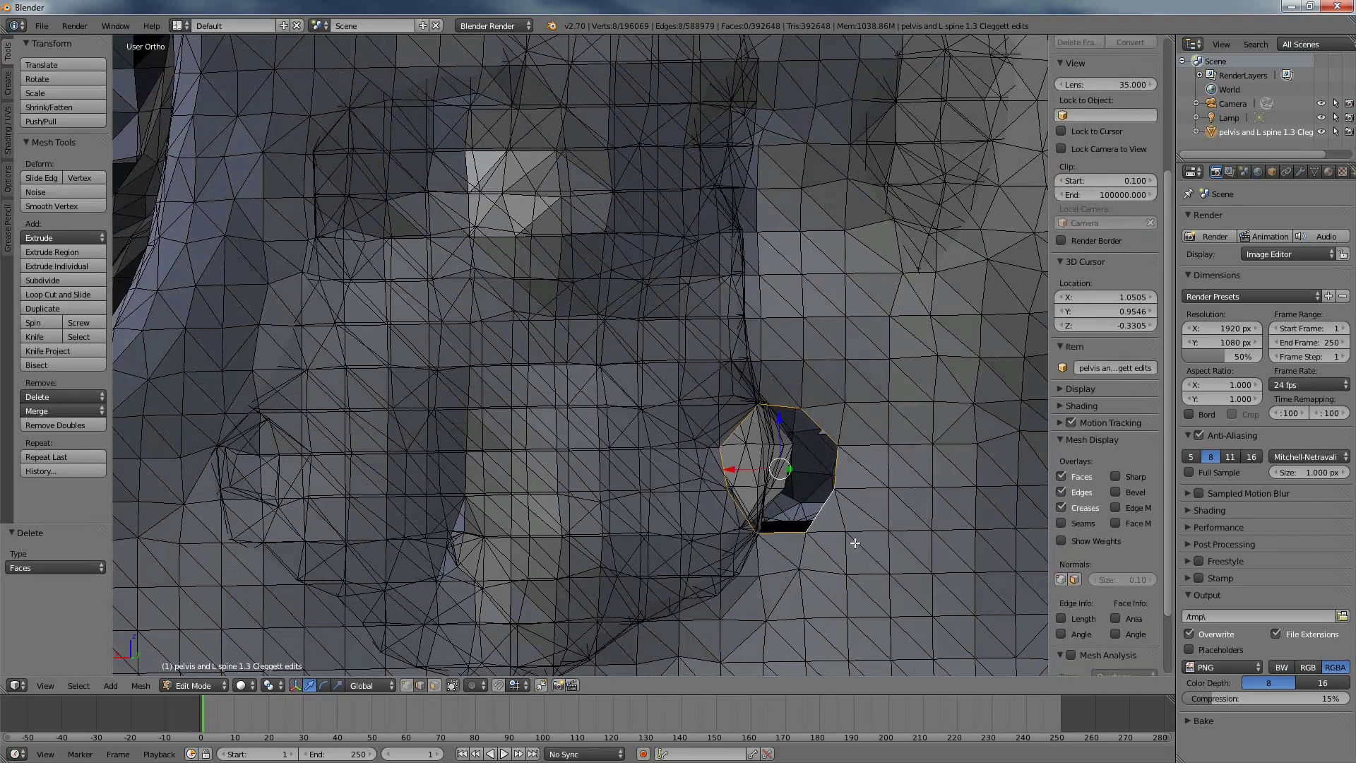
mouse_move(853, 544)
middle_down()
mouse_move(831, 538)
mouse_move(862, 520)
mouse_move(853, 537)
middle_up()
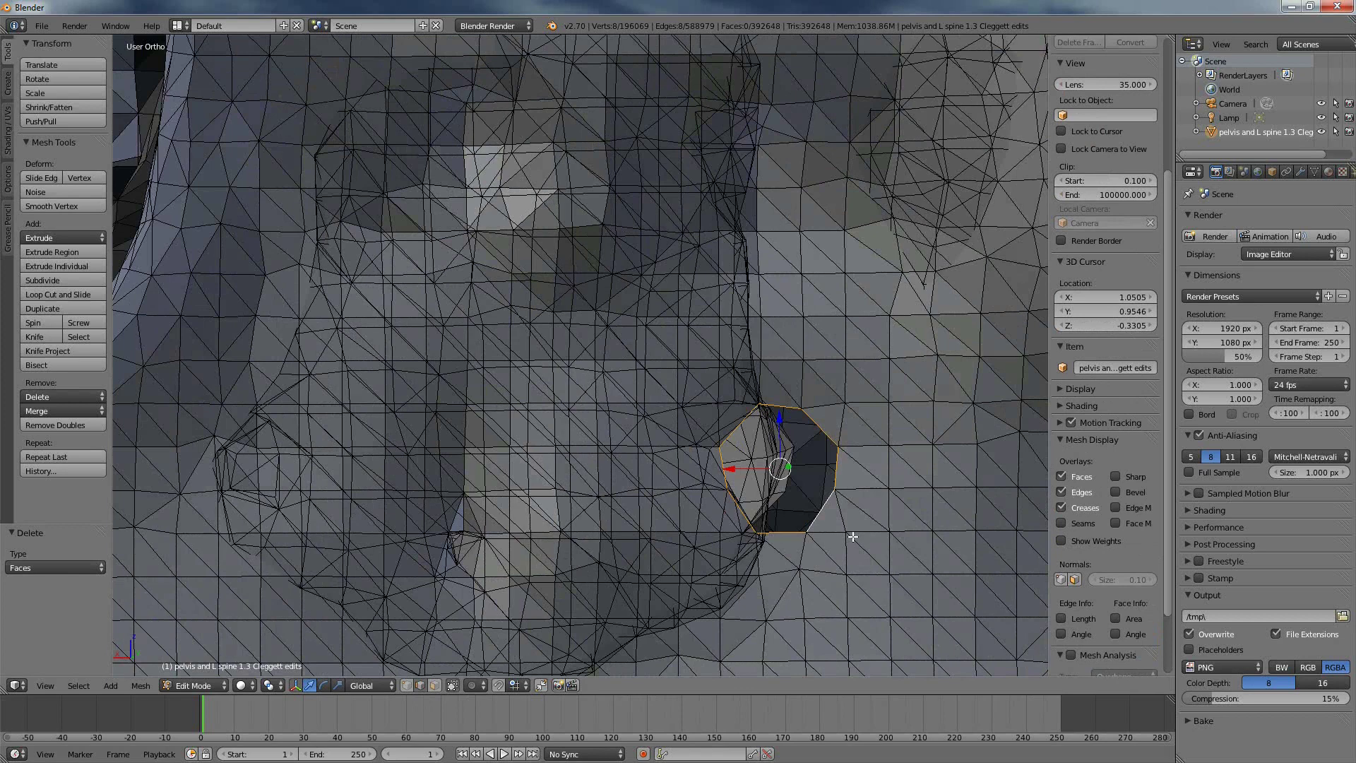
key(f)
mouse_move(831, 547)
middle_down()
mouse_move(882, 530)
mouse_move(838, 529)
middle_up()
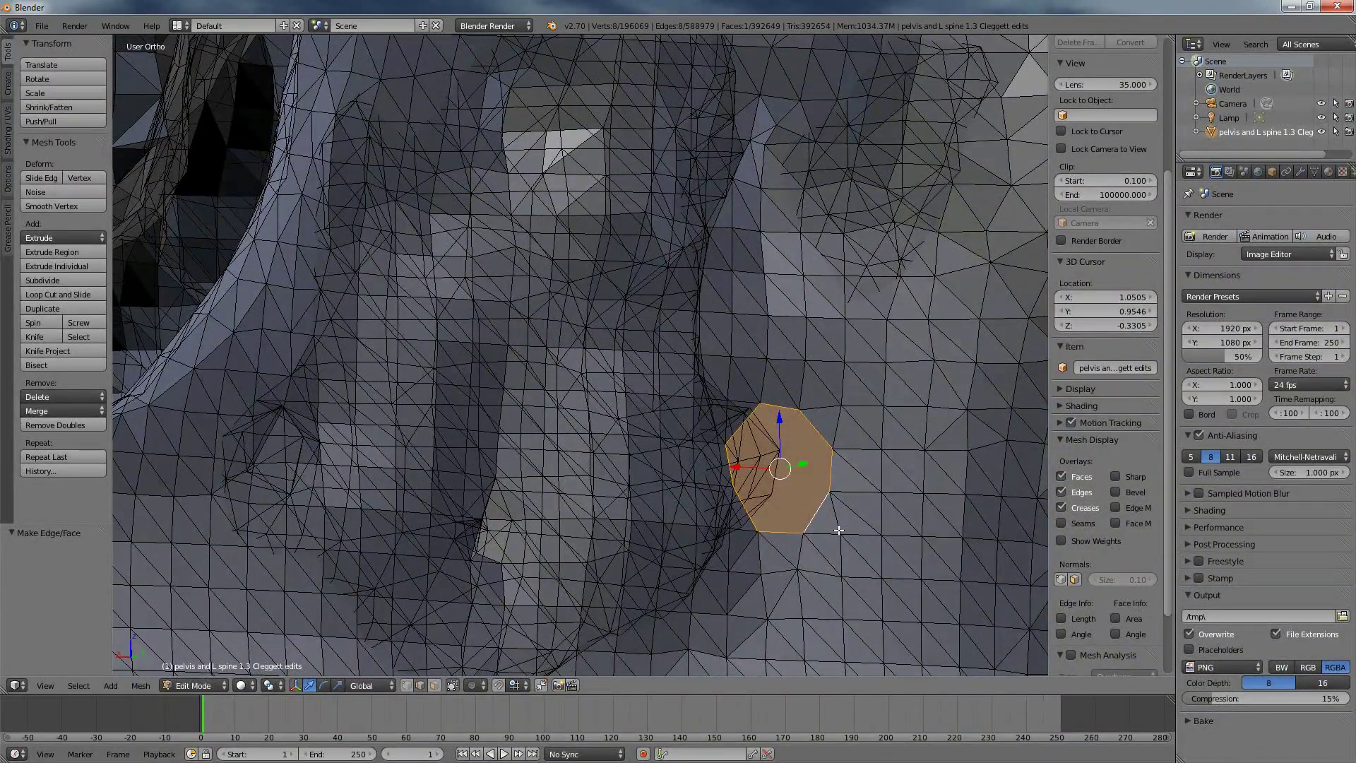
key(ctrl+t)
middle_drag(834, 514, 819, 516)
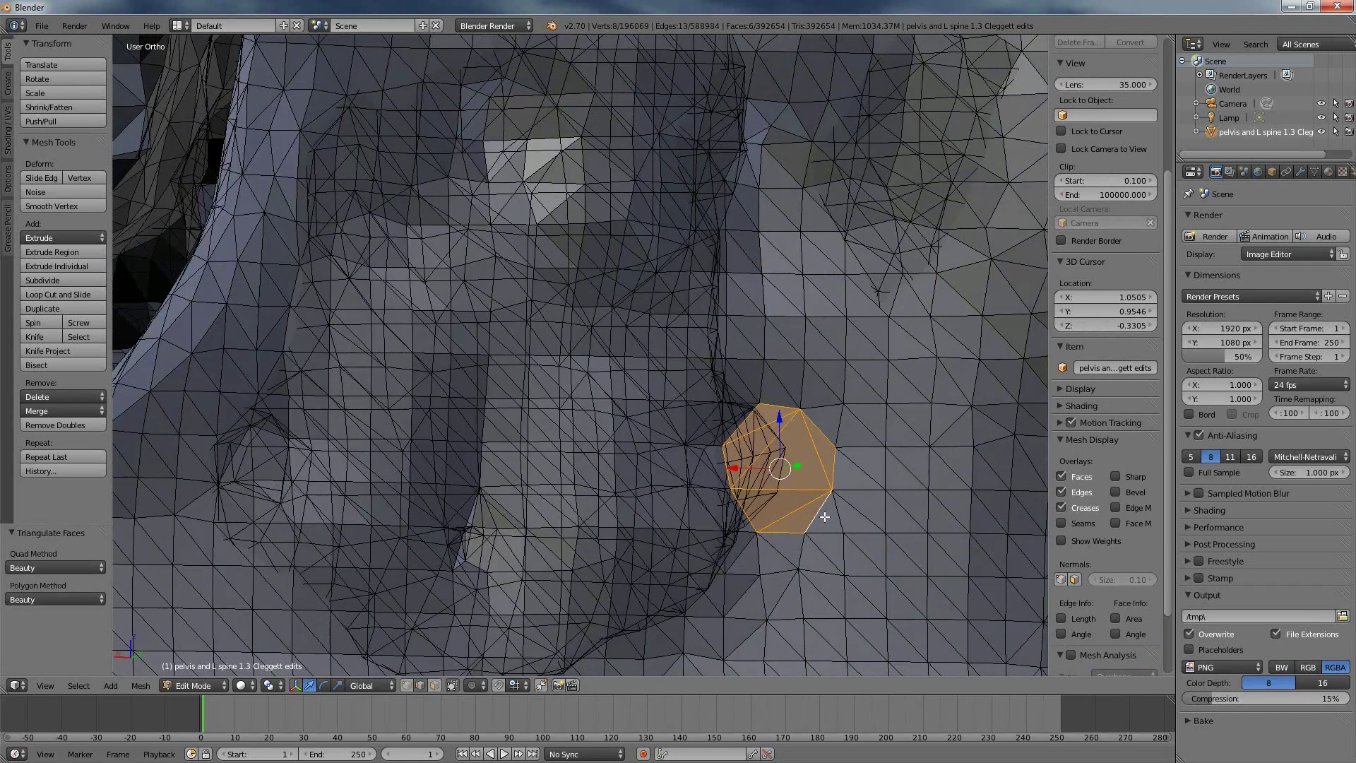
key(a)
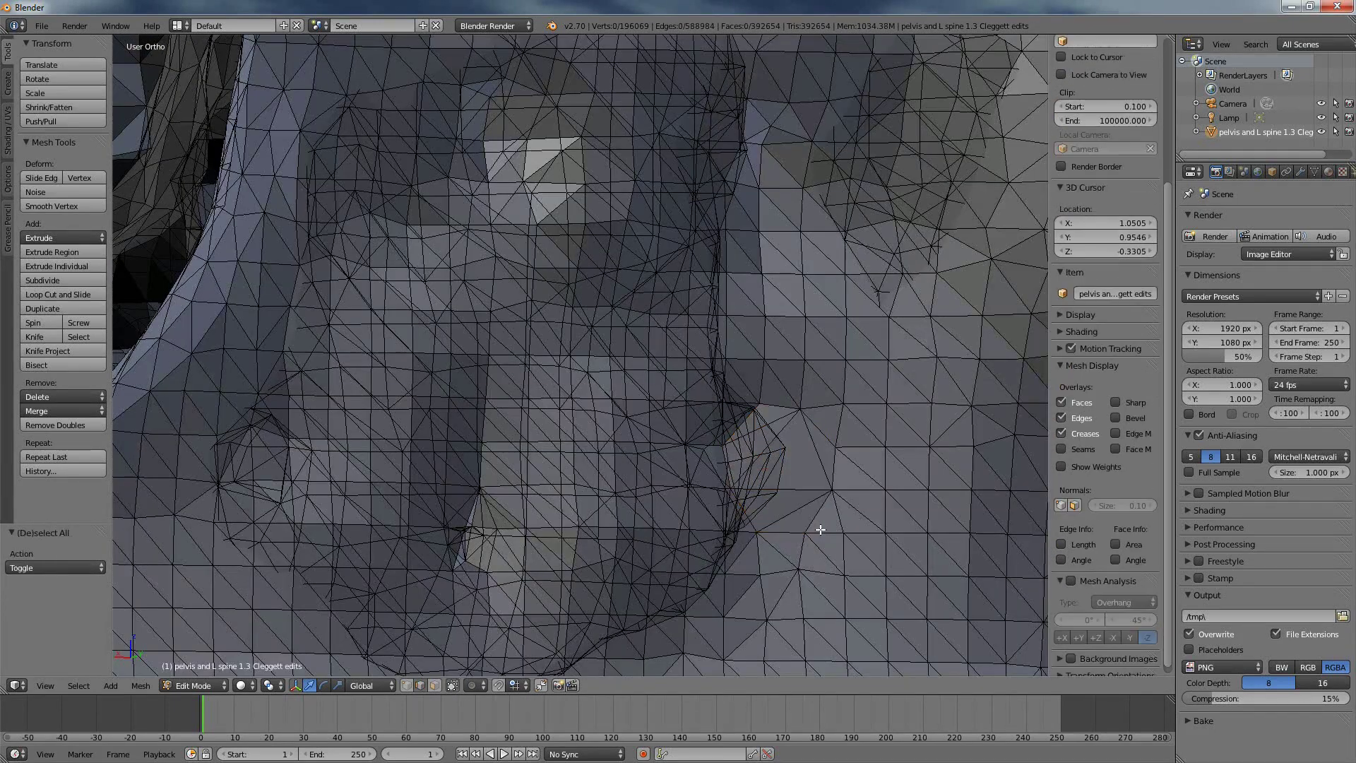
middle_drag(821, 529, 518, 563)
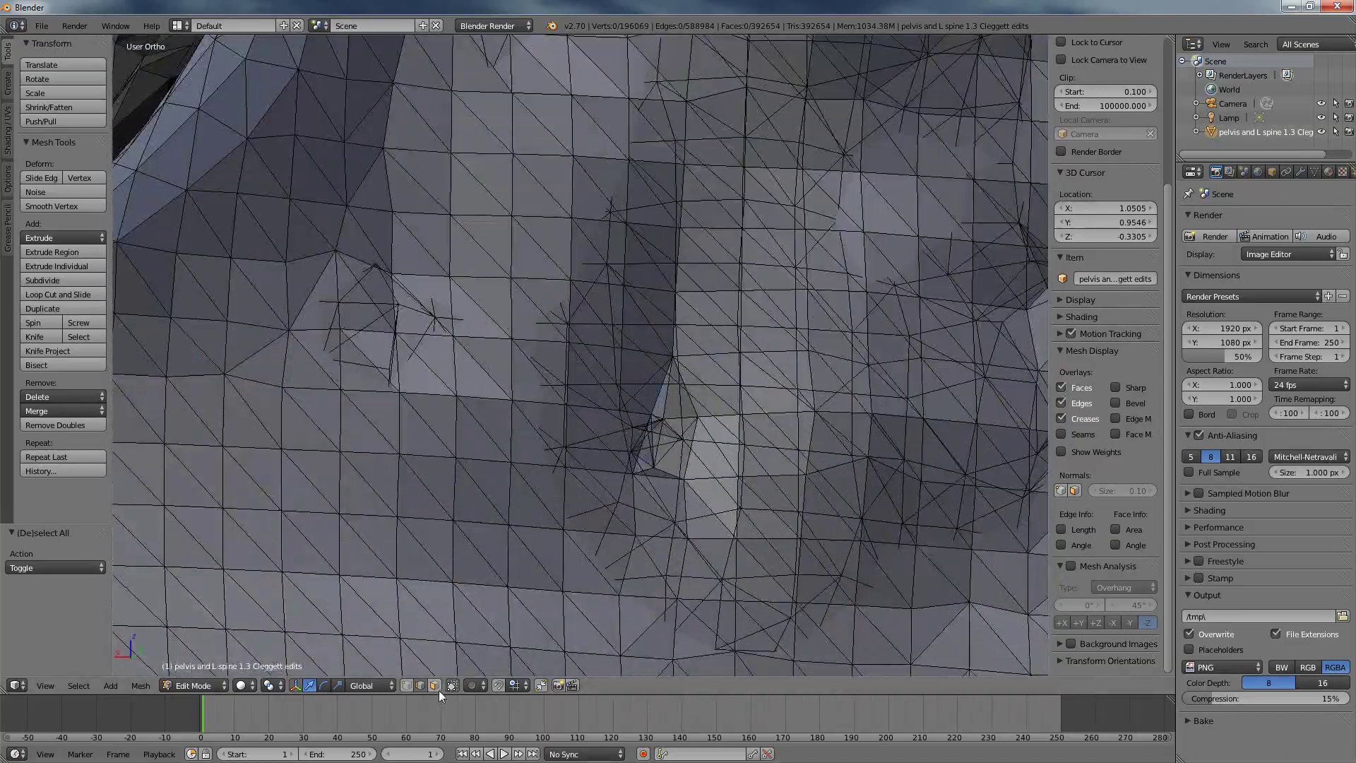
- In face select mode, select a small cluster of faces at the next problem spot and delete them
click(435, 686)
middle_drag(650, 541, 643, 541)
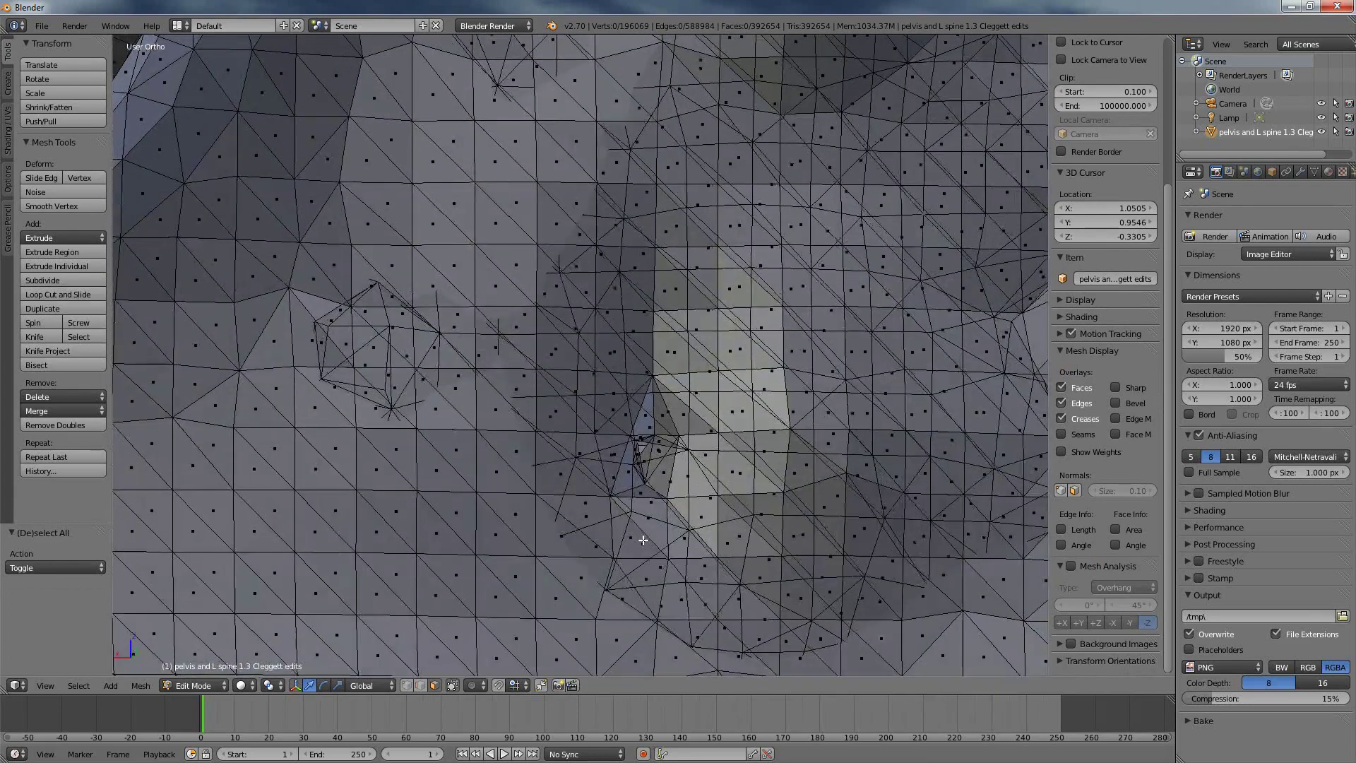
right_click(668, 414)
middle_drag(668, 414, 670, 483)
ctrl+right_click(616, 475)
ctrl+right_click(670, 474)
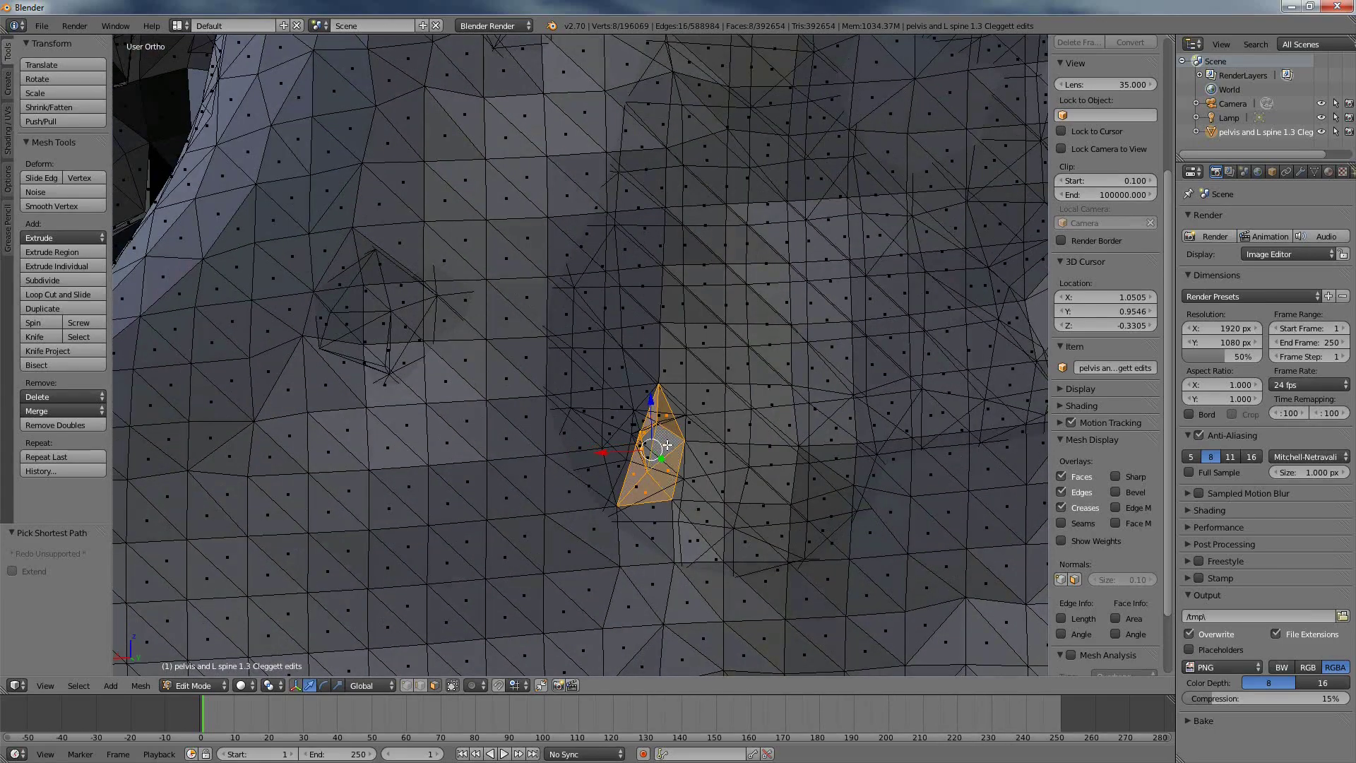
middle_drag(698, 540, 680, 487)
key(x)
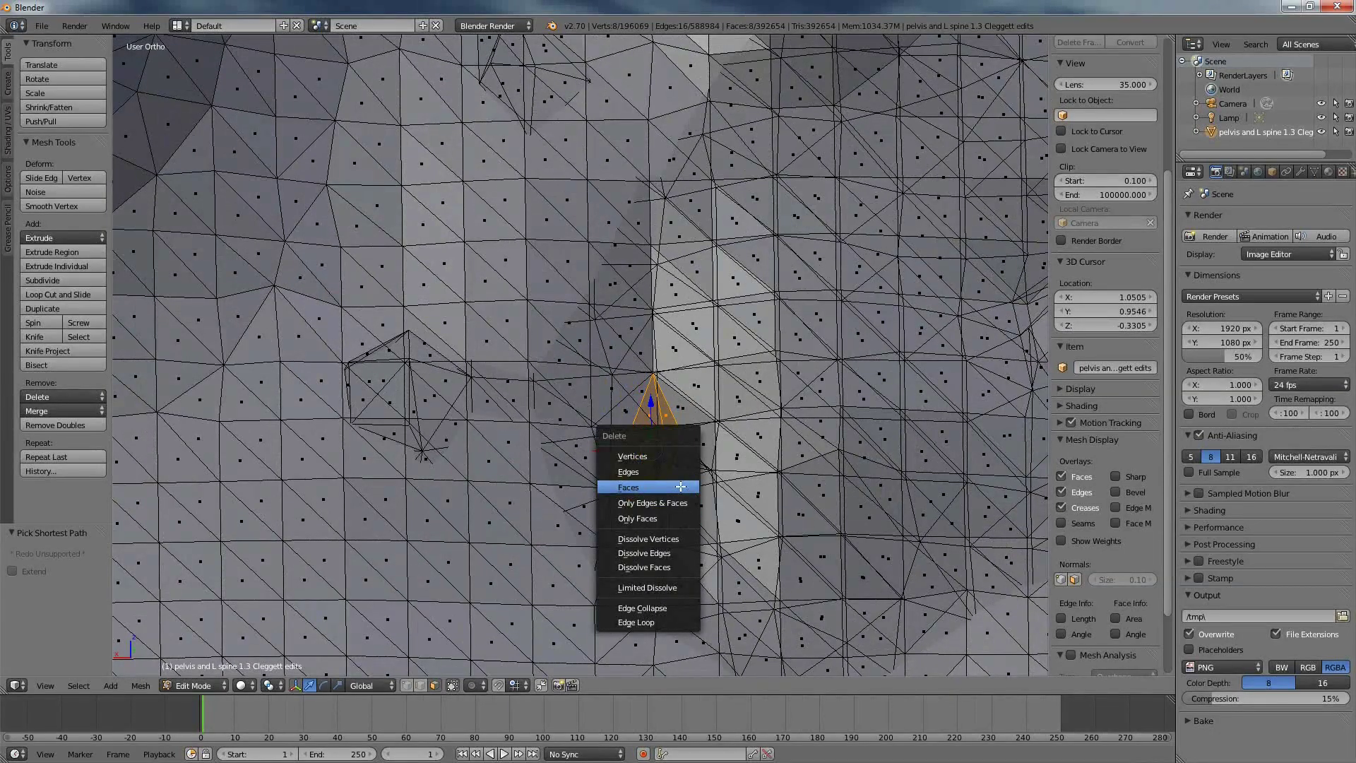
click(680, 487)
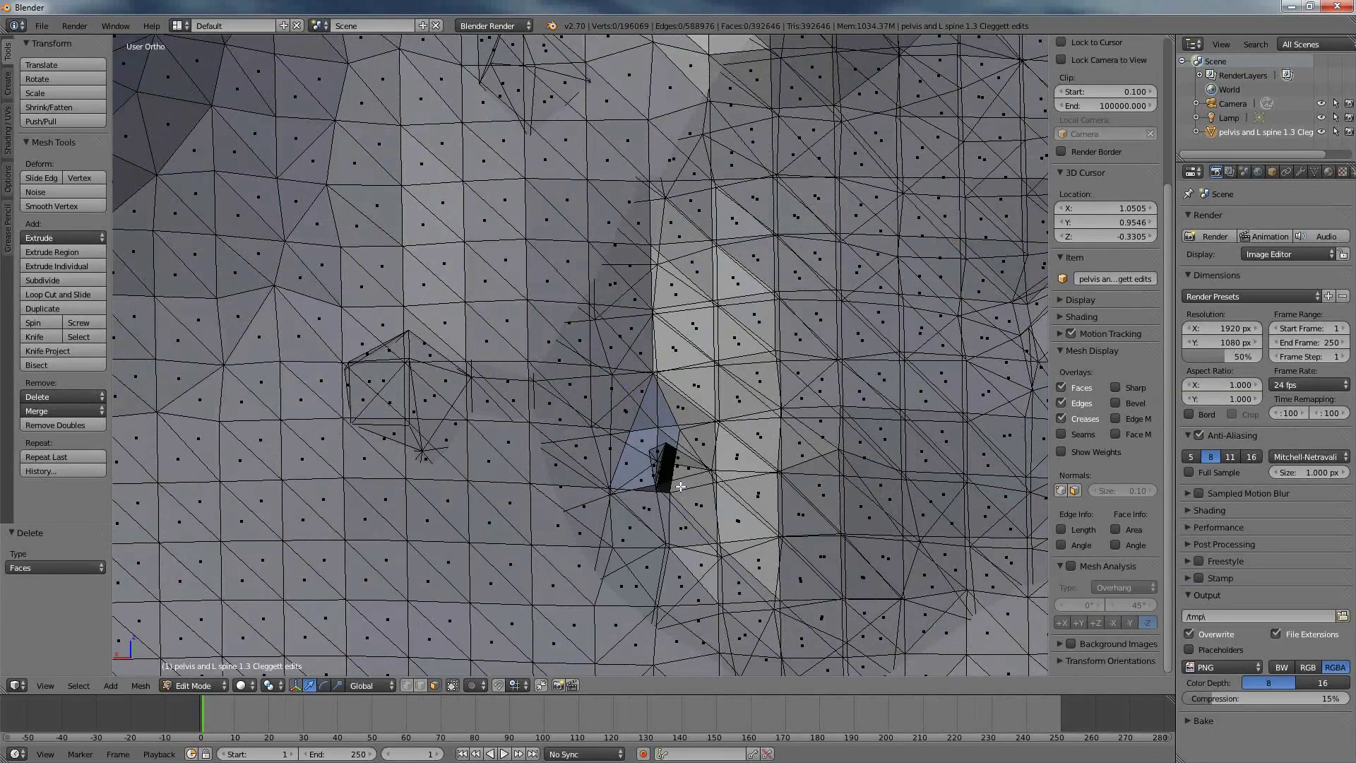
- Fill the new hole's boundary loop with a face and triangulate the patch
alt+right_click(632, 428)
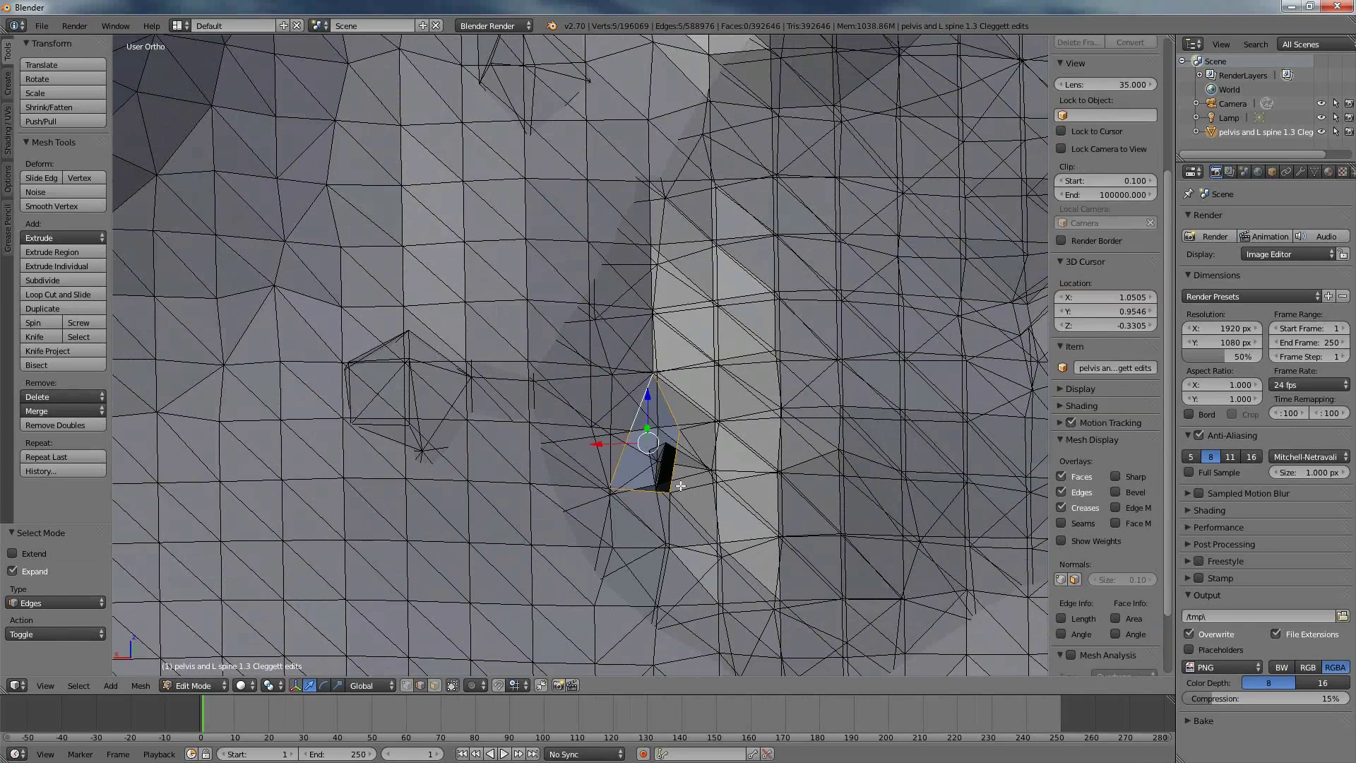
middle_drag(632, 428, 685, 517)
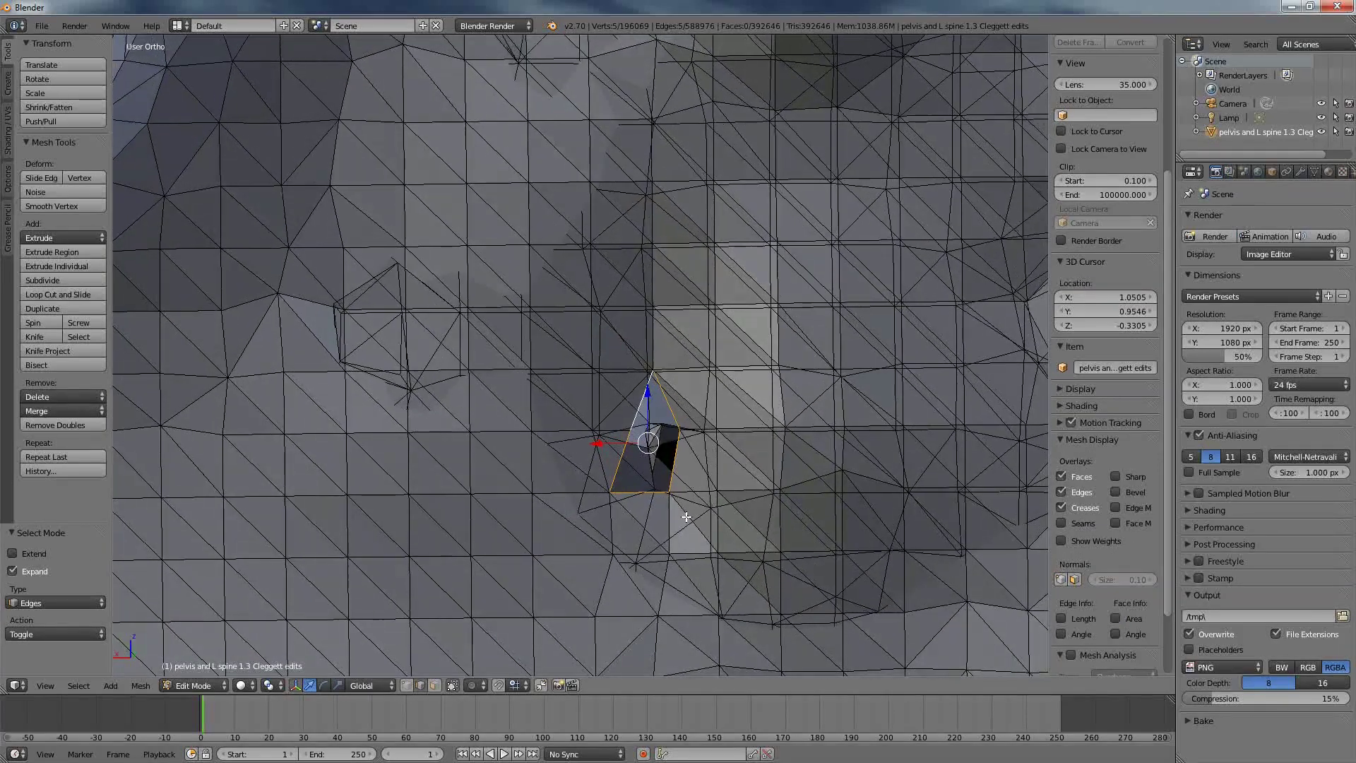
middle_drag(646, 431, 699, 457)
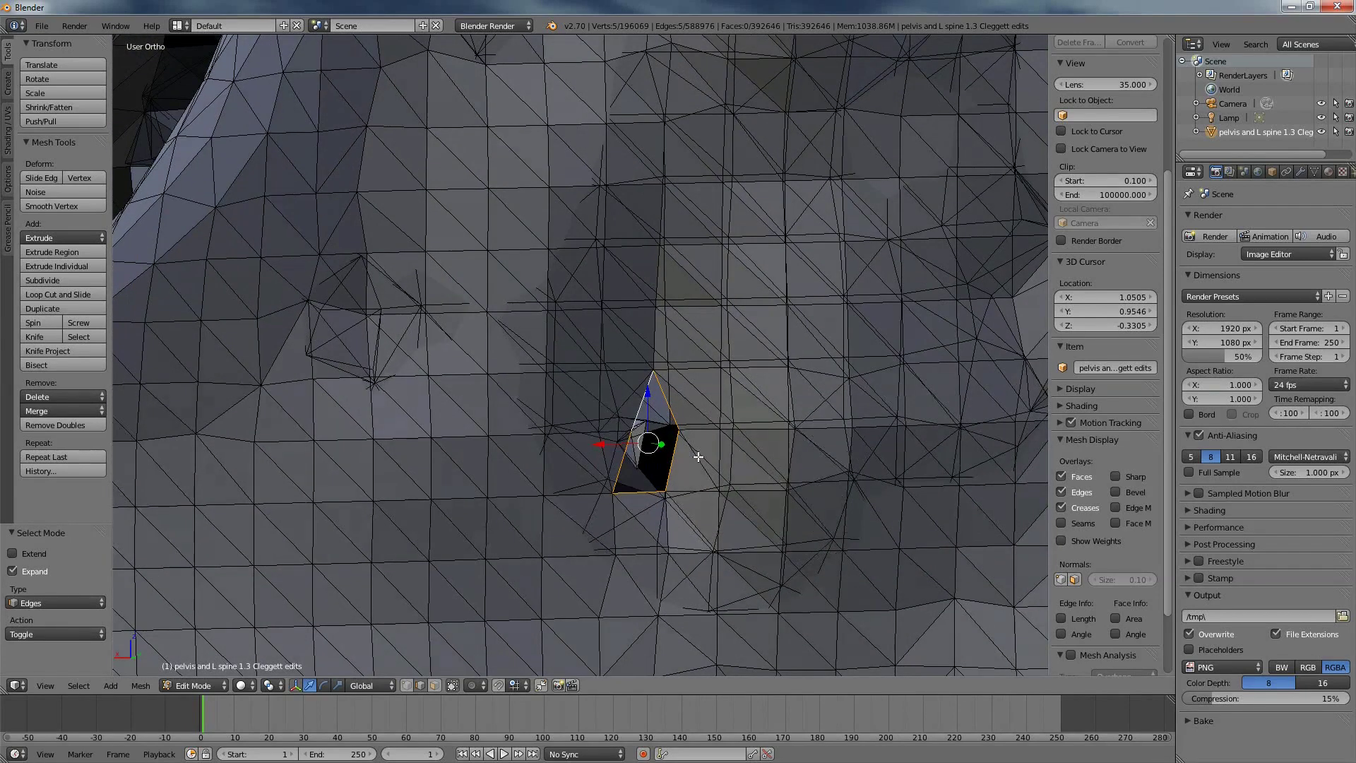
key(f)
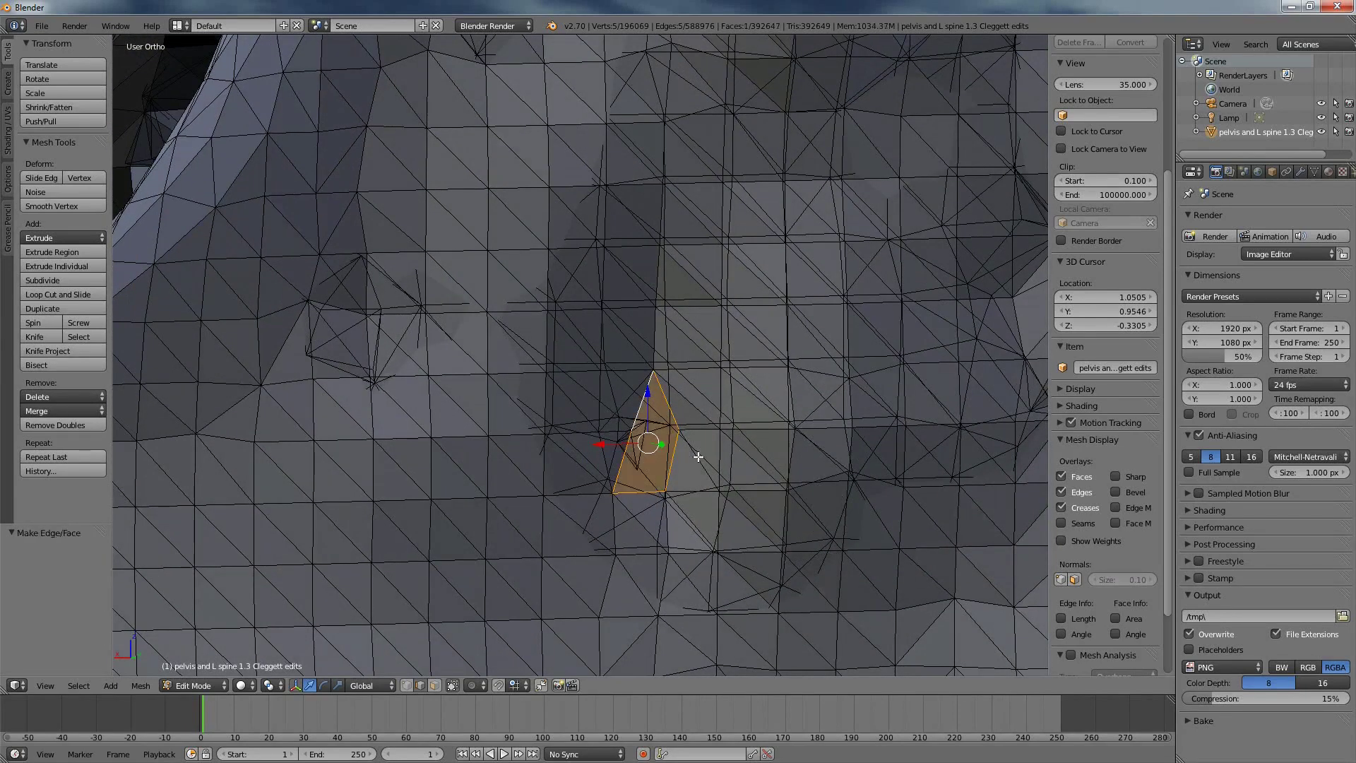
key(ctrl+t)
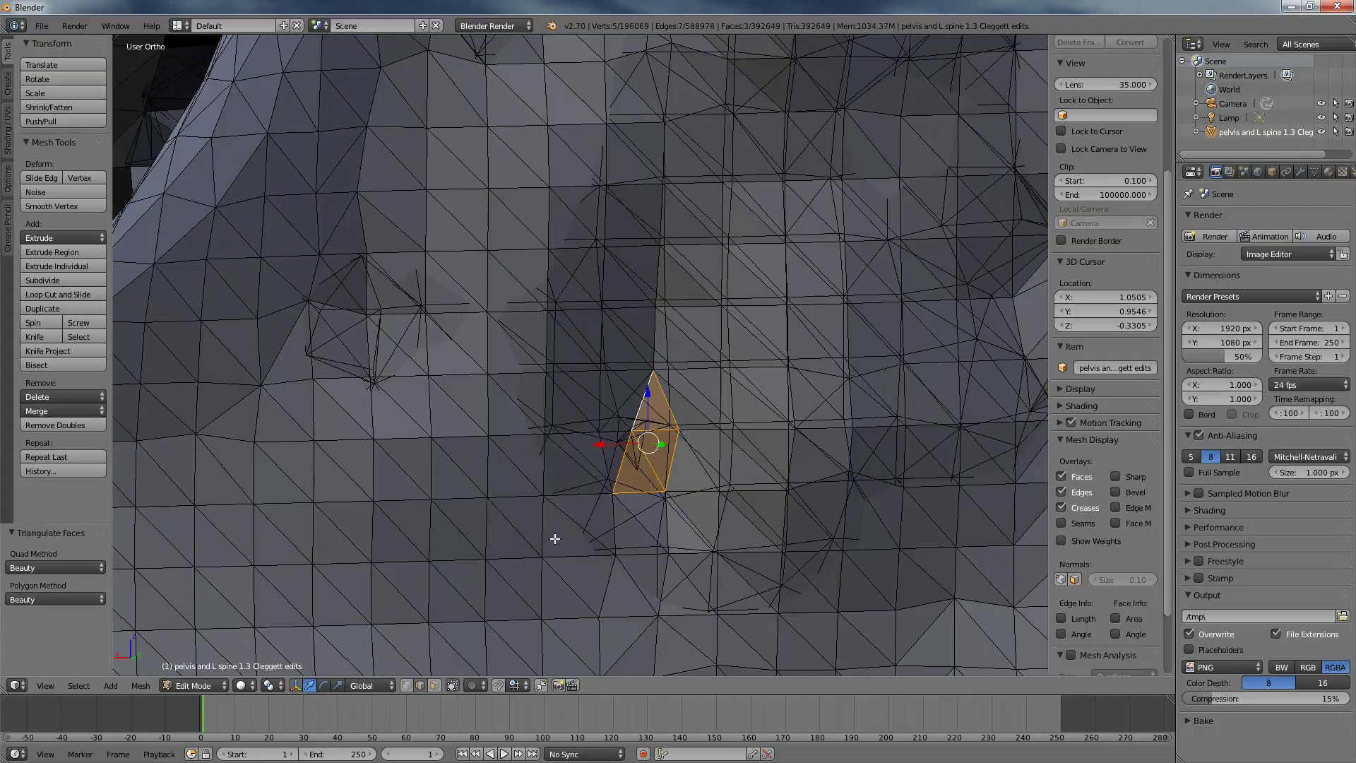
mouse_move(613, 566)
middle_down()
mouse_move(611, 512)
mouse_move(563, 515)
mouse_move(575, 539)
mouse_move(645, 554)
mouse_move(617, 584)
mouse_move(671, 578)
mouse_move(584, 575)
mouse_move(684, 548)
mouse_move(715, 559)
mouse_move(639, 558)
mouse_move(627, 579)
middle_up()
- In vertex select mode, pick a single vertex on the inner medullary-cavity mesh
key(ctrl+Tab)
key(1)
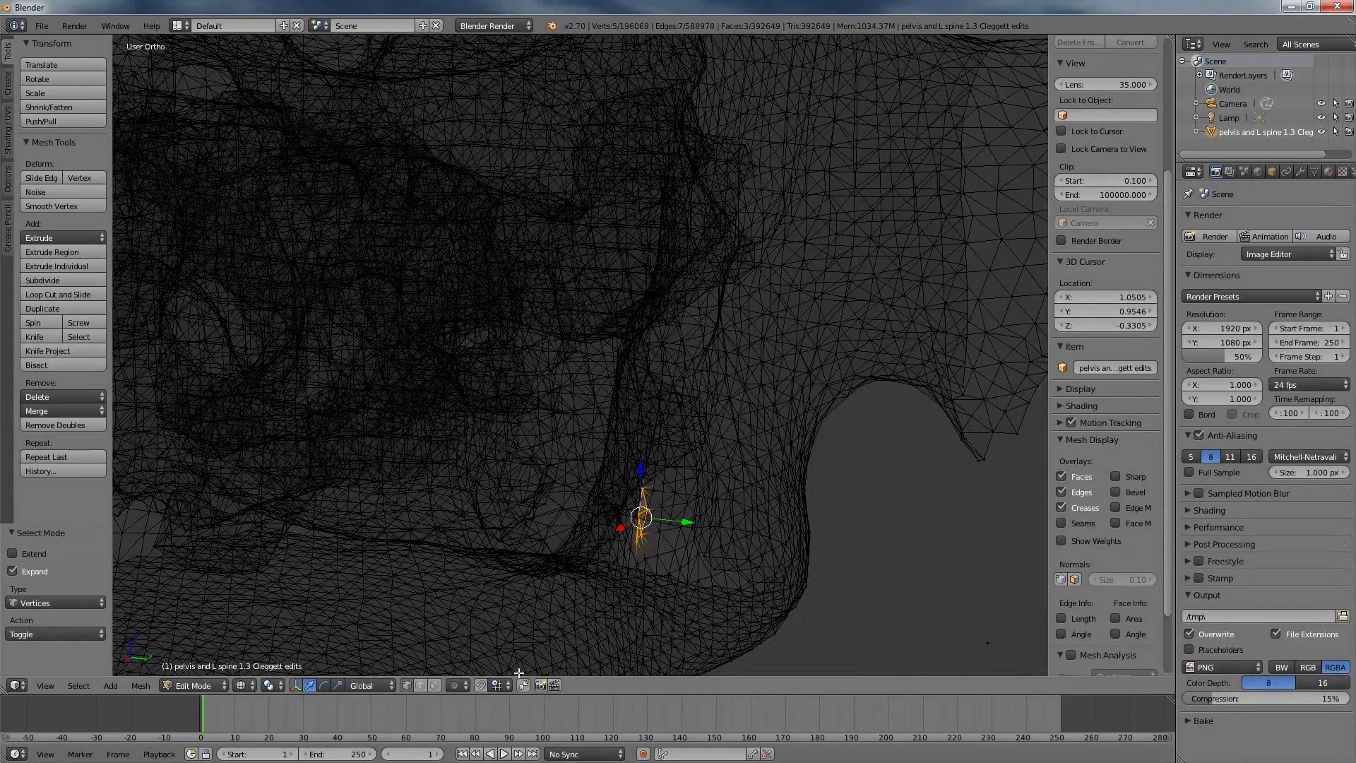
middle_drag(451, 627, 548, 548)
key(z)
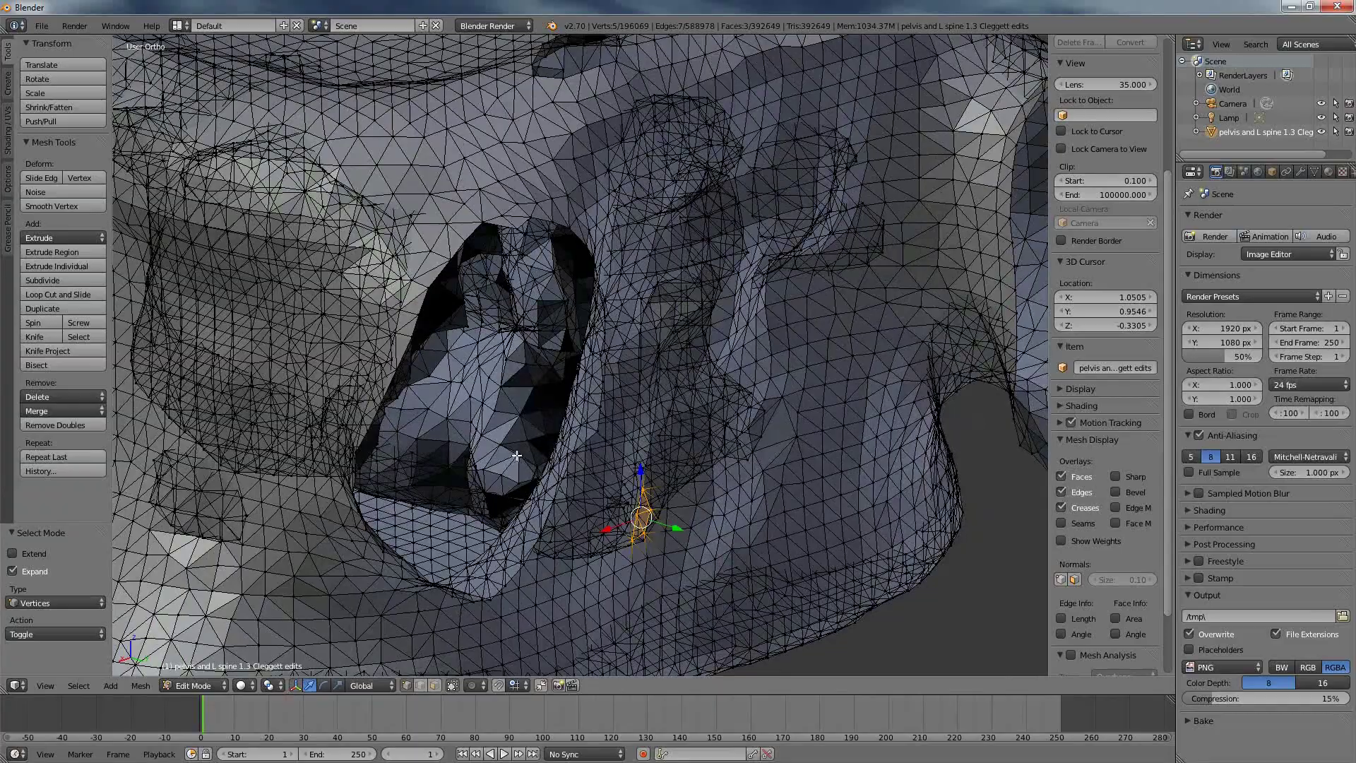
right_click(516, 456)
scroll(517, 456, up, 2)
mouse_move(516, 456)
middle_down()
mouse_move(624, 553)
mouse_move(829, 573)
middle_up()
key(z)
scroll(829, 574, down, 3)
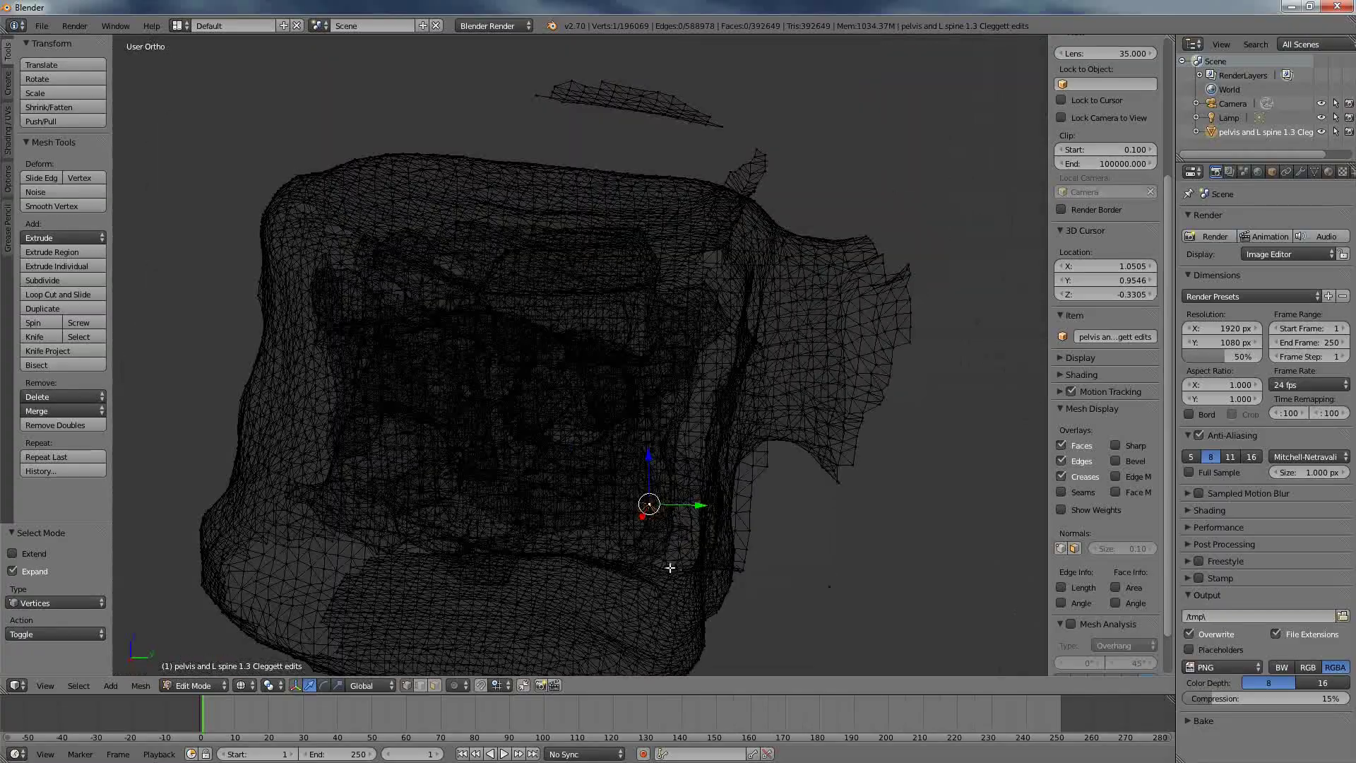
mouse_move(633, 537)
middle_down()
mouse_move(648, 508)
mouse_move(648, 526)
mouse_move(625, 518)
mouse_move(612, 542)
middle_up()
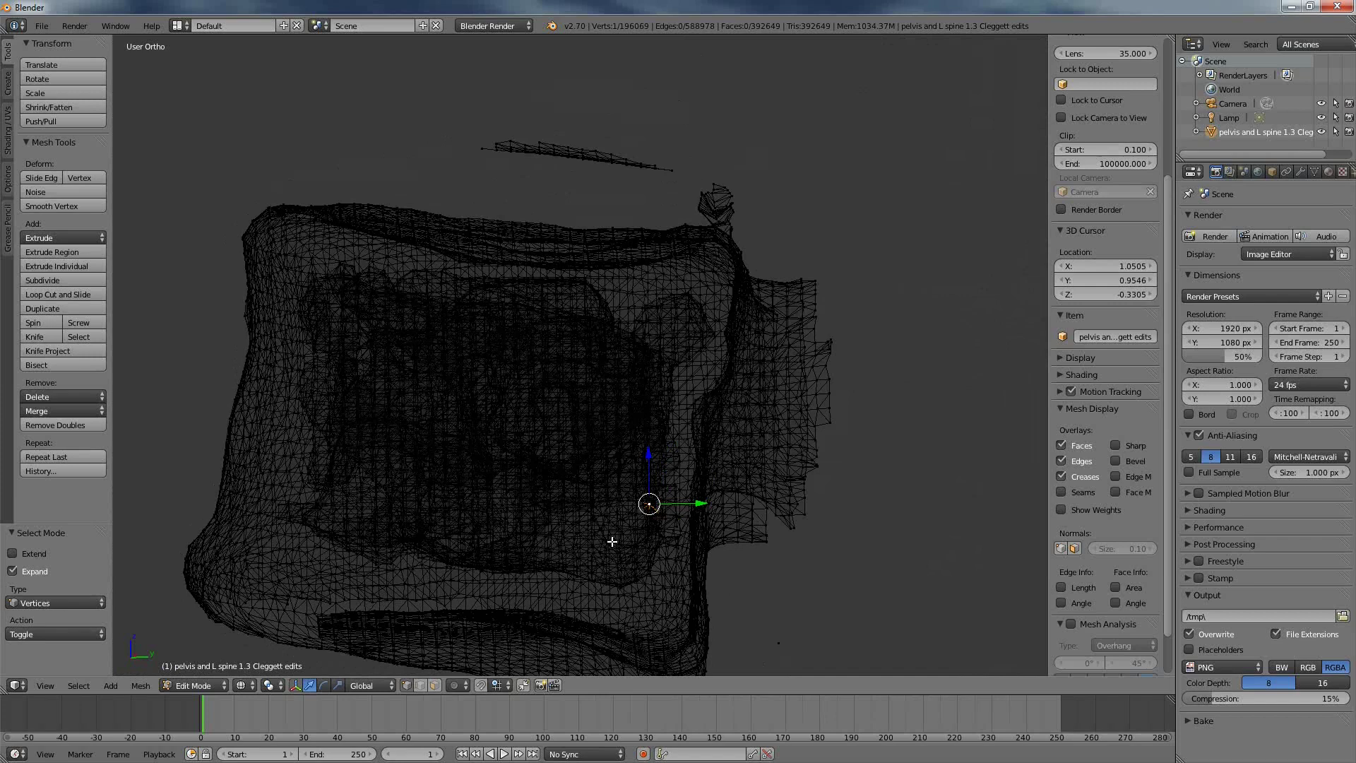
- Select the whole linked inner mesh and delete its vertices, viewing the result in solid shading
key(ctrl+l)
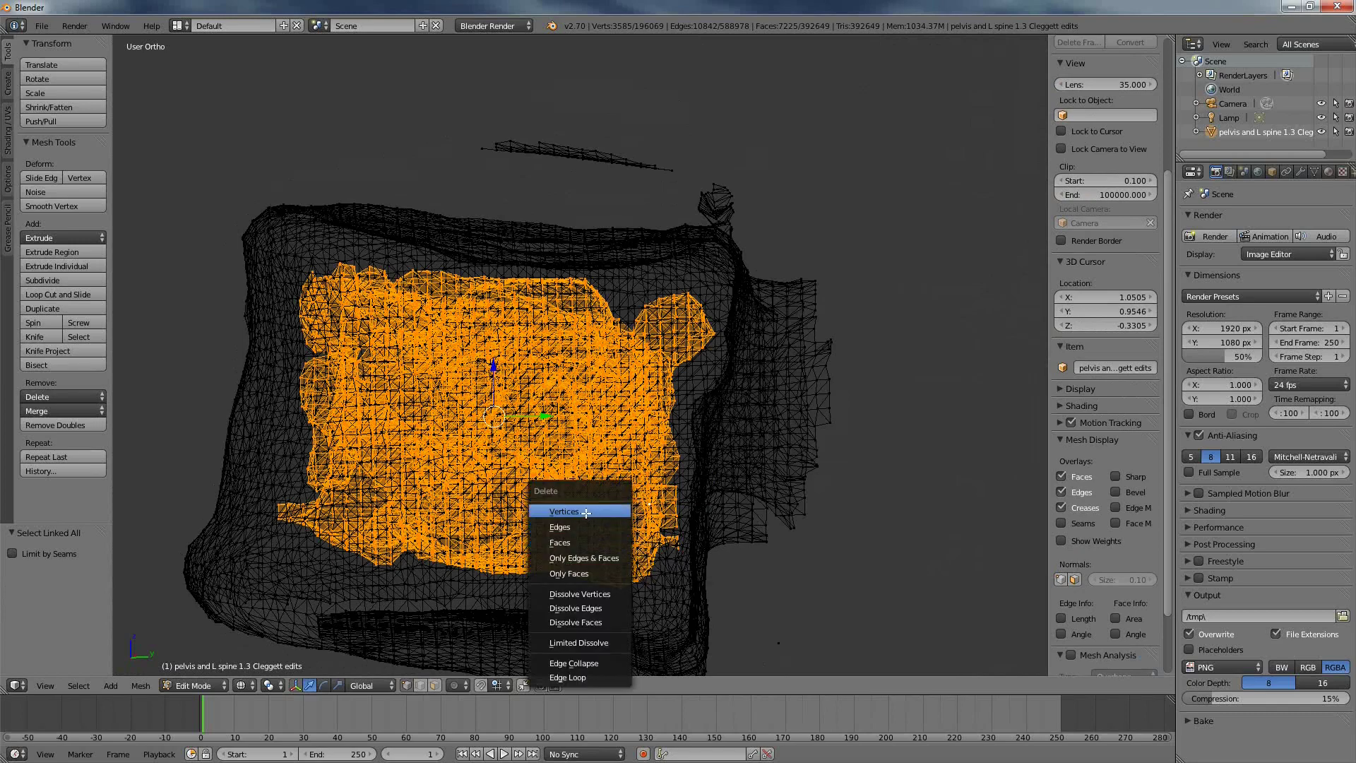
key(Return)
mouse_move(664, 527)
middle_down()
mouse_move(642, 542)
mouse_move(590, 516)
mouse_move(647, 541)
mouse_move(756, 499)
mouse_move(669, 539)
mouse_move(627, 511)
mouse_move(563, 500)
mouse_move(575, 485)
mouse_move(669, 565)
mouse_move(678, 531)
mouse_move(724, 575)
middle_up()
key(z)
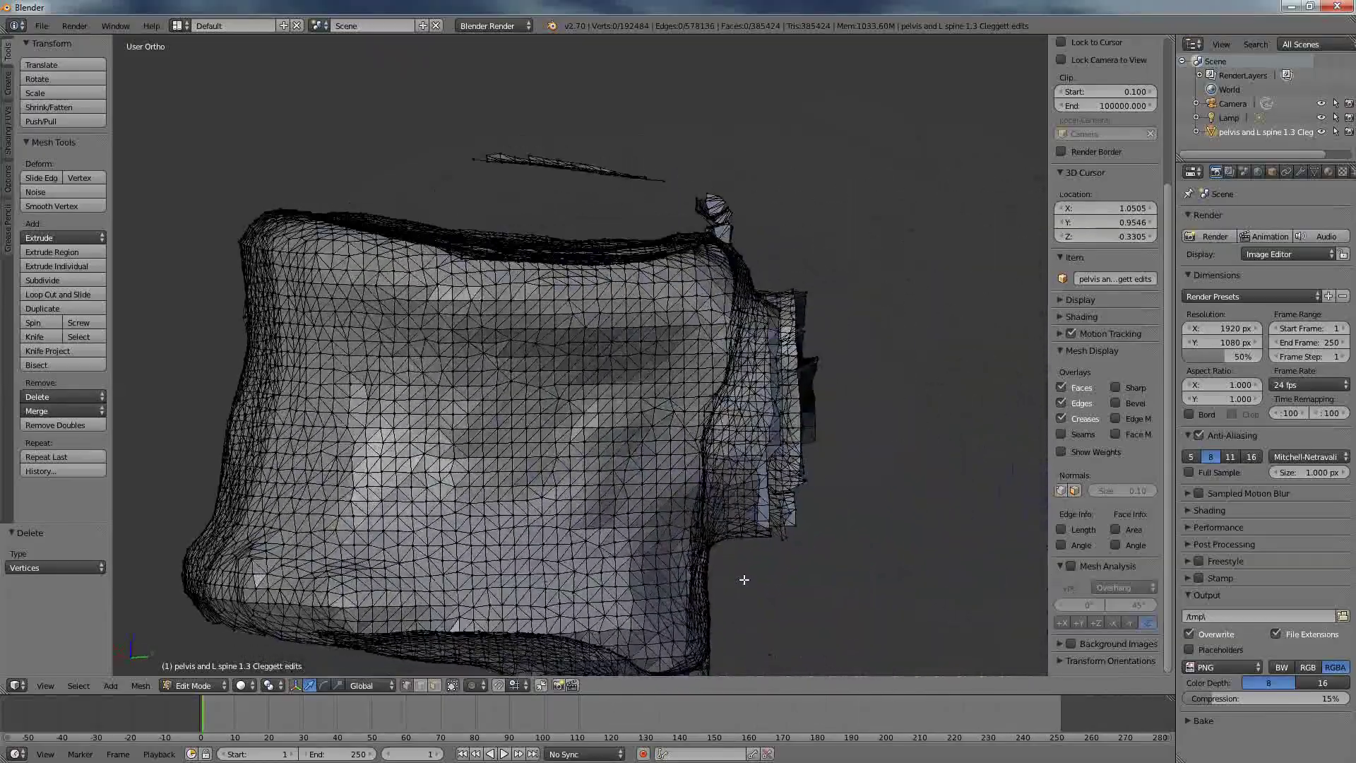
- Inspect the vertebra in wireframe and solid, then reveal the hidden spine and pelvis with Alt+H
middle_drag(744, 579, 653, 544)
key(z)
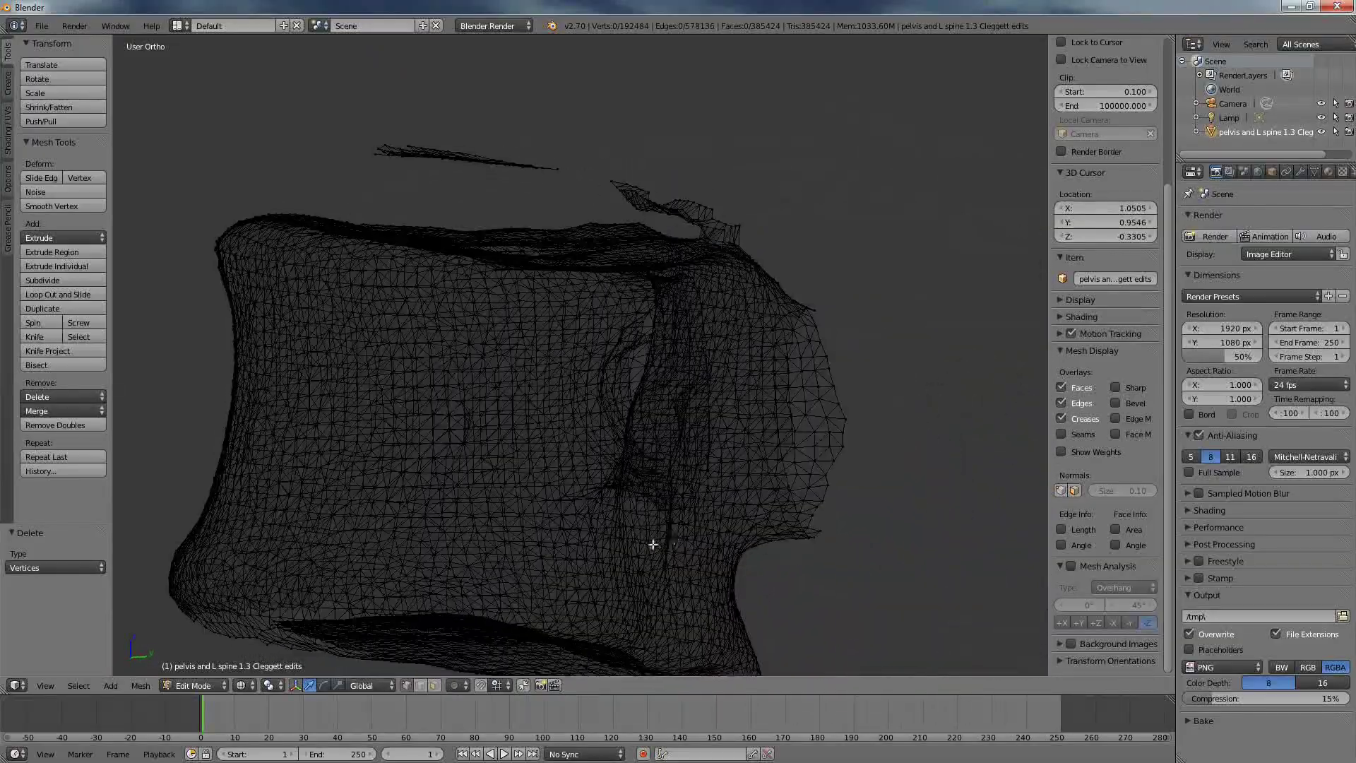
scroll(653, 544, down, 4)
key(z)
middle_drag(627, 499, 626, 500)
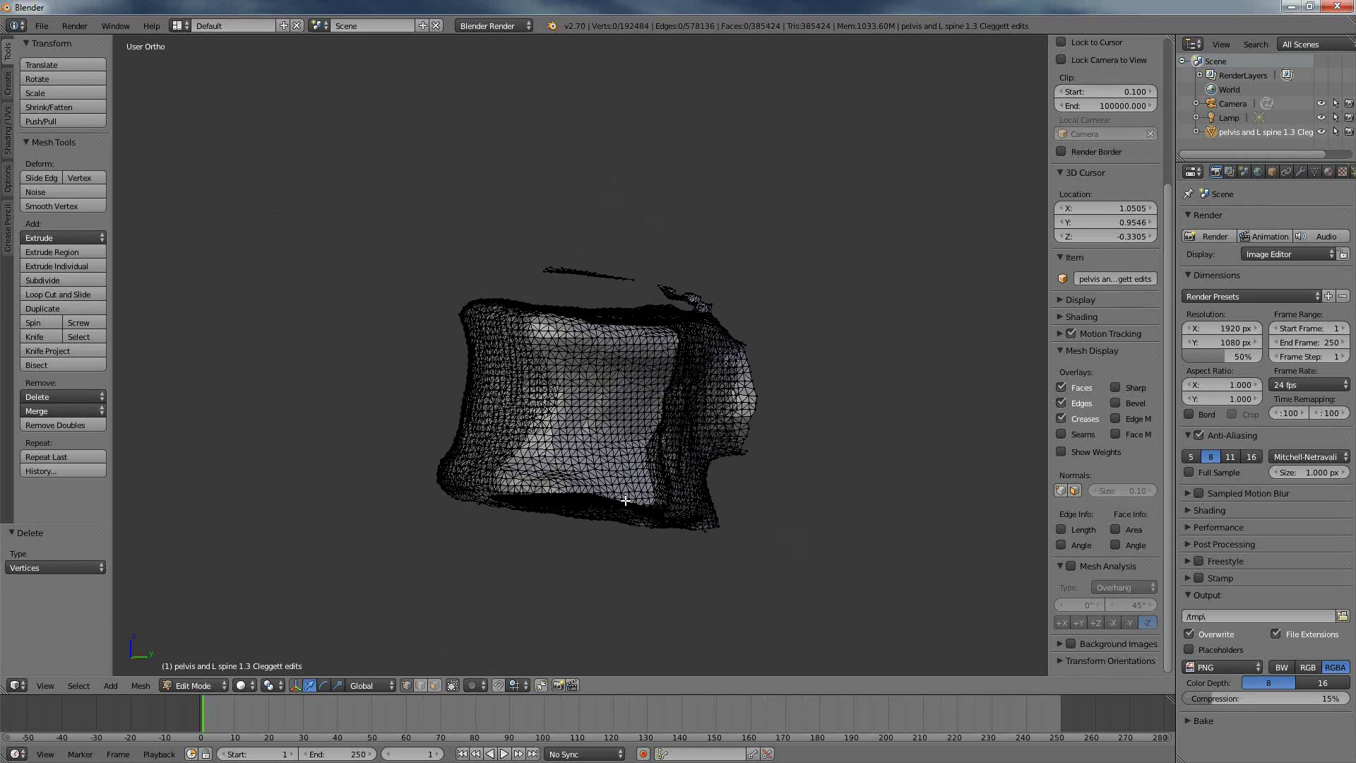
key(z)
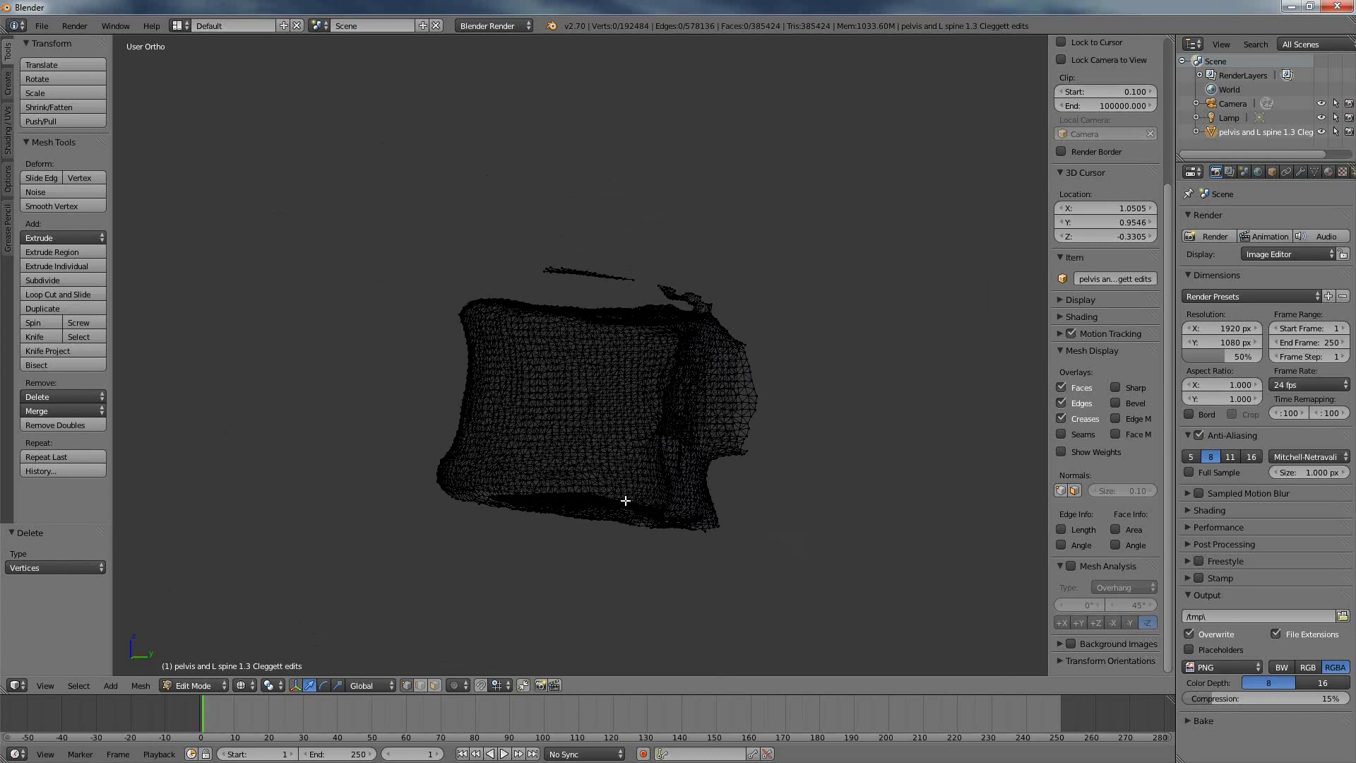
key(alt+h)
- Clear the mesh selection, then toggle it to select the entire mesh
scroll(613, 428, down, 6)
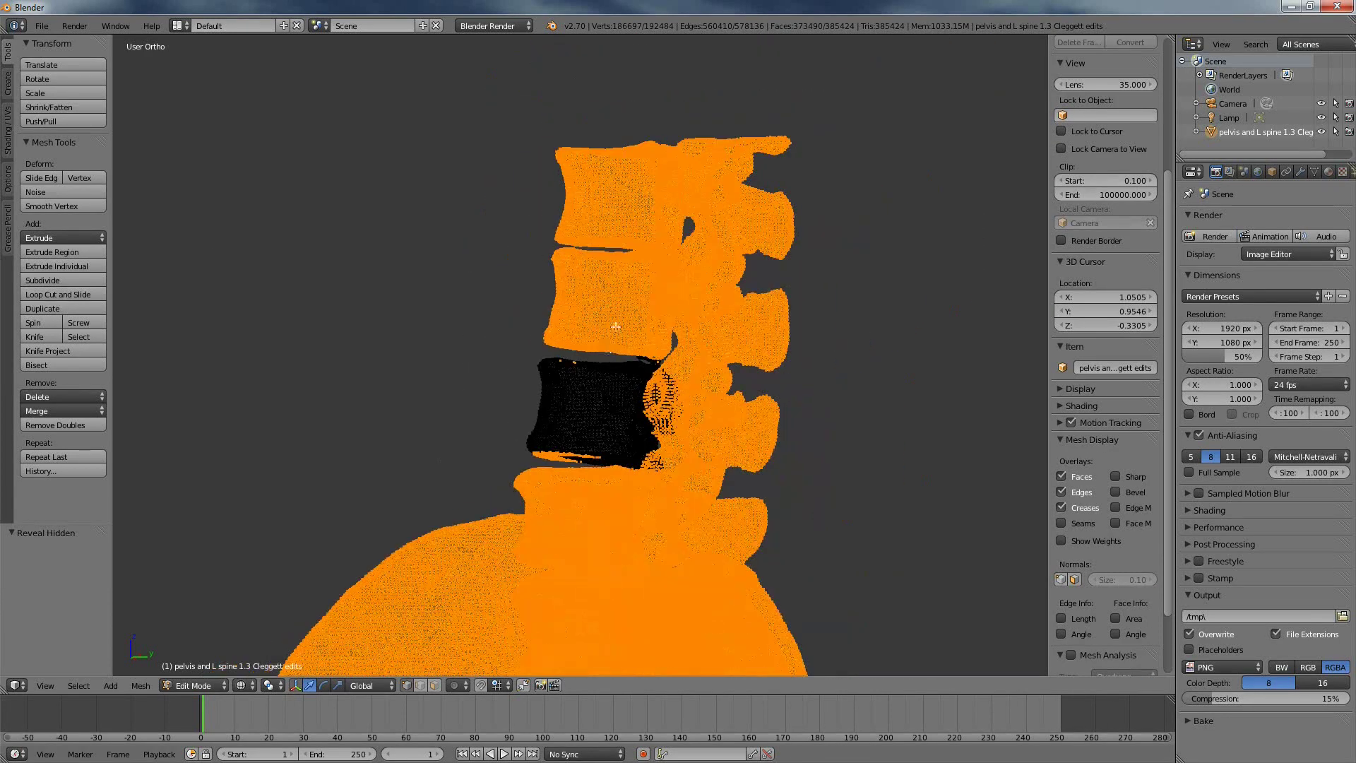
scroll(623, 419, up, 1)
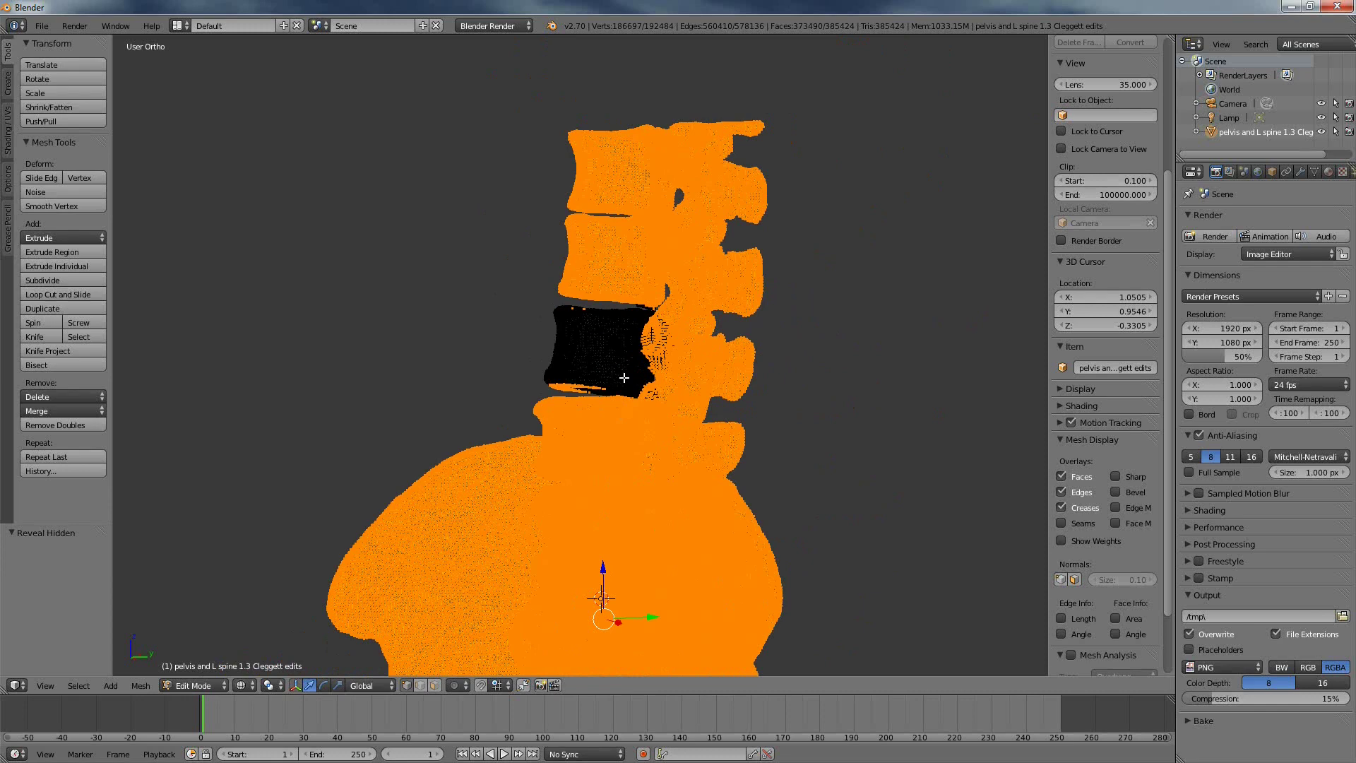
key(a)
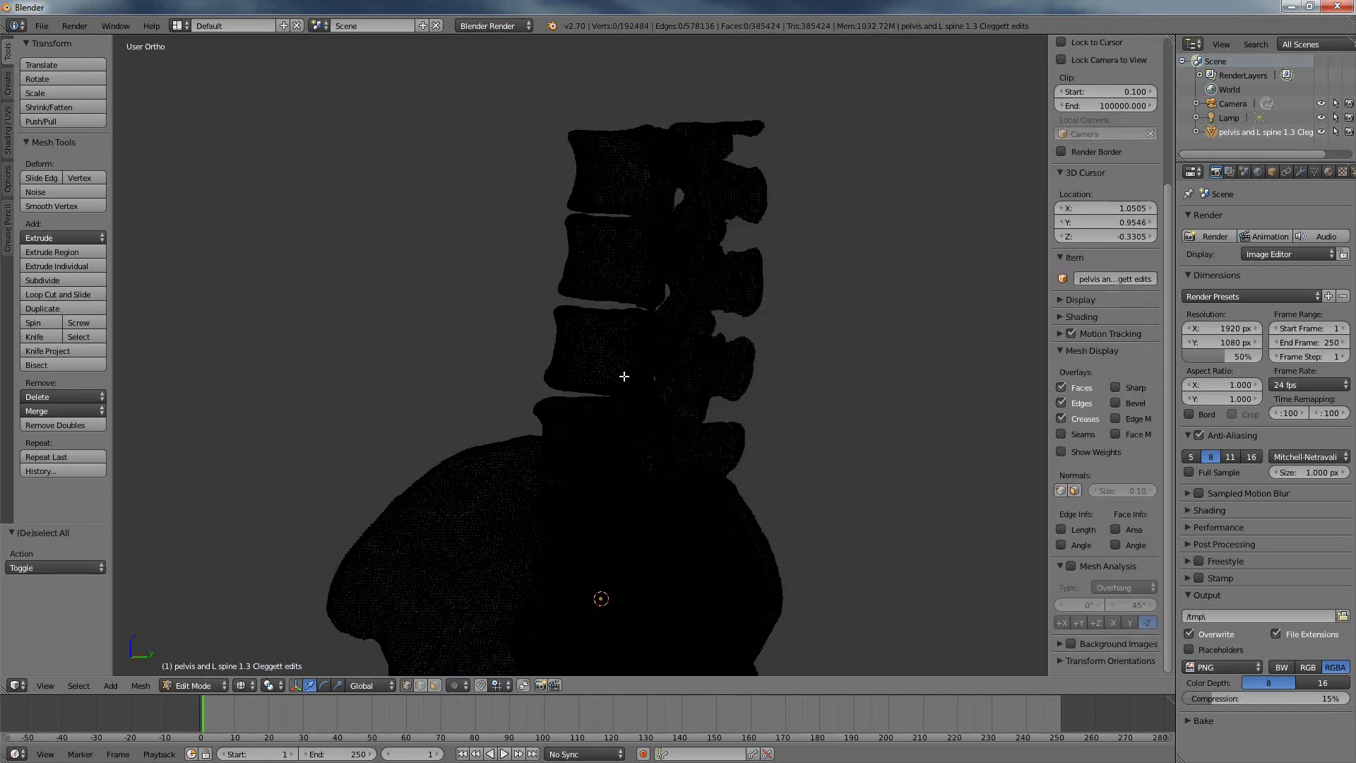
key(a)
key(a)
- Zoom and orbit until one lumbar vertebra fills the view from a side-on angle
scroll(615, 367, up, 4)
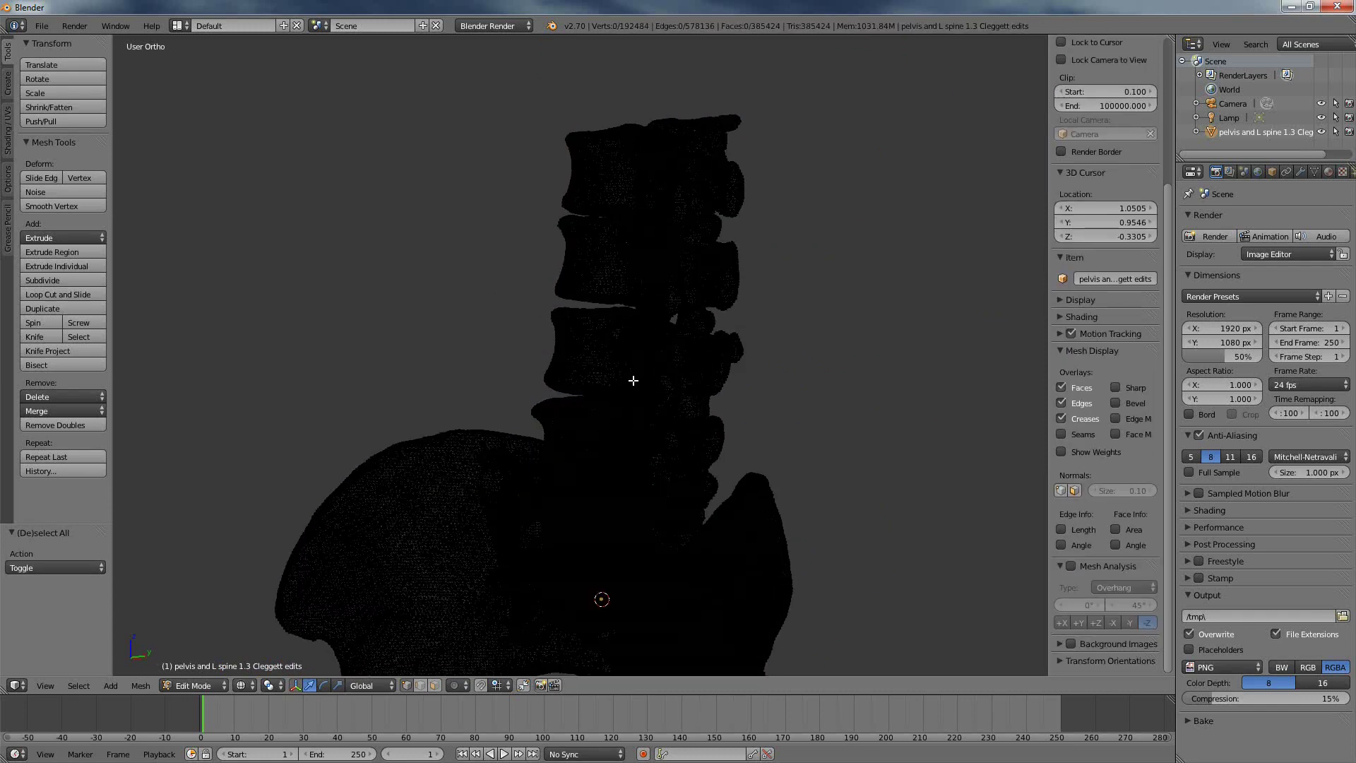
middle_drag(607, 357, 523, 443)
scroll(540, 387, down, 3)
scroll(542, 385, up, 3)
scroll(524, 443, up, 6)
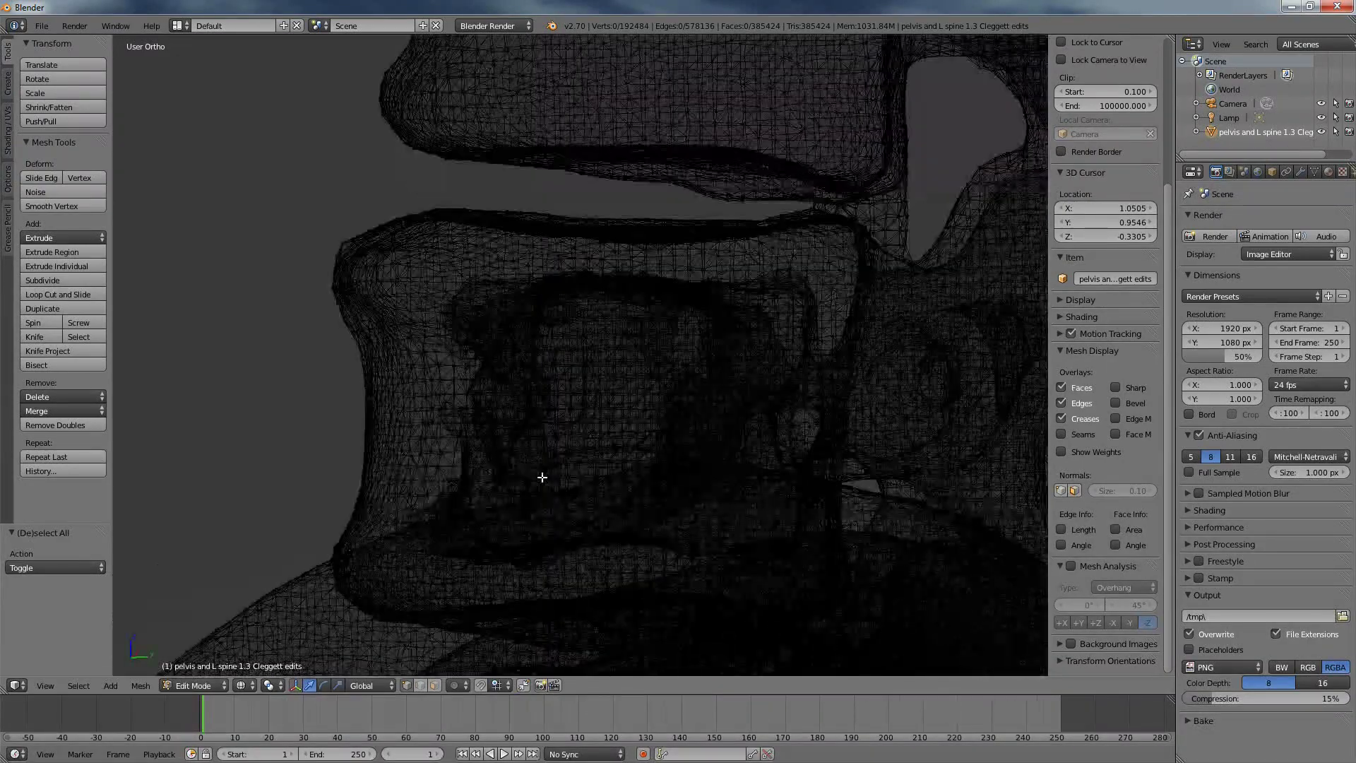
mouse_move(538, 485)
middle_down()
mouse_move(506, 316)
mouse_move(530, 463)
mouse_move(553, 465)
middle_up()
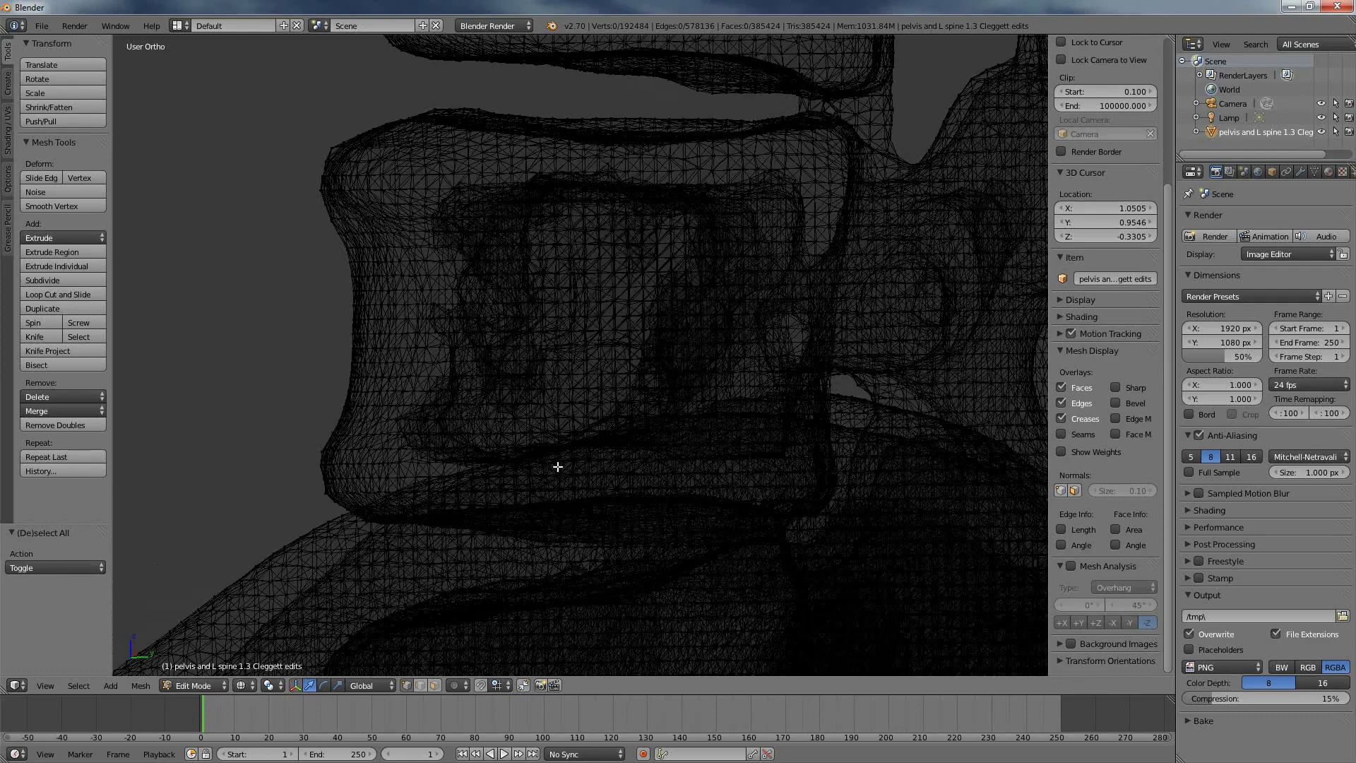
scroll(567, 428, down, 3)
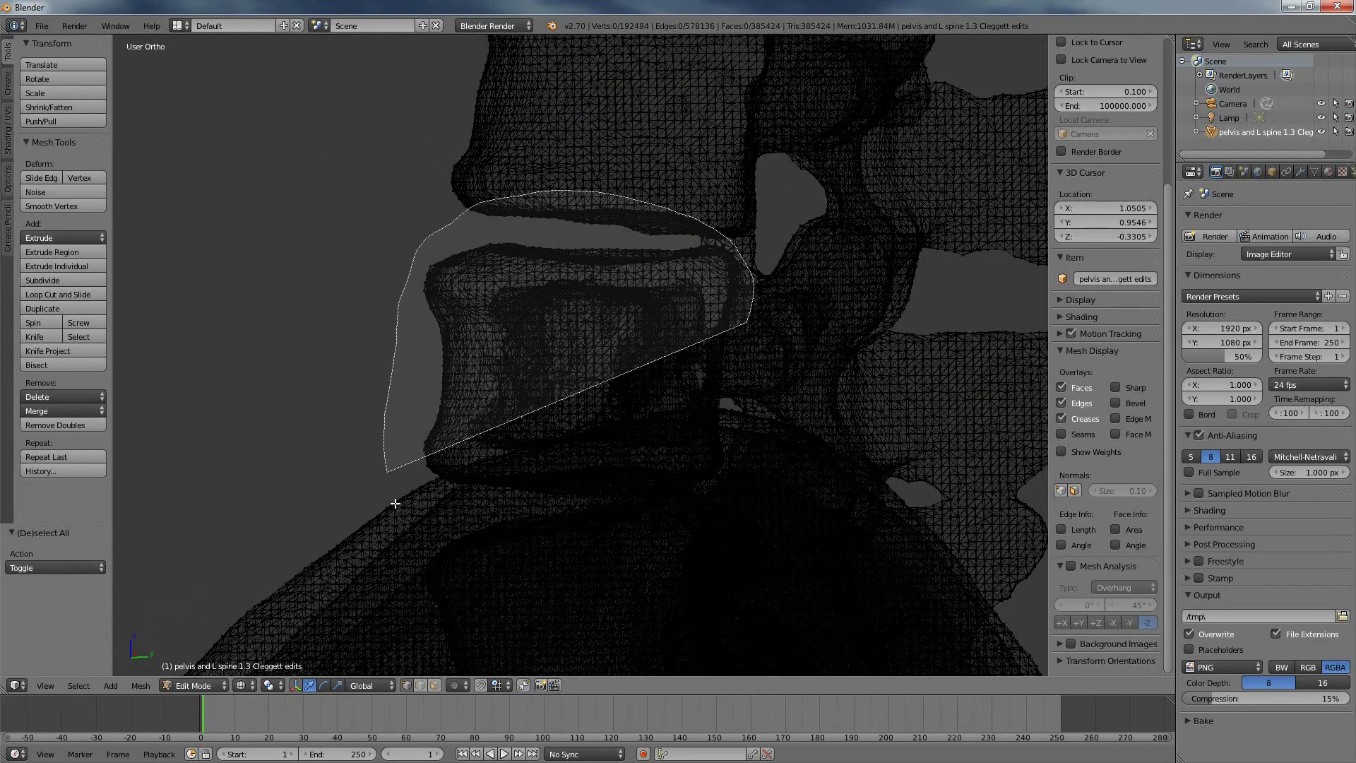
- Lasso-select the vertebra, invert the selection and hide everything else
ctrl+drag(748, 488, 731, 507)
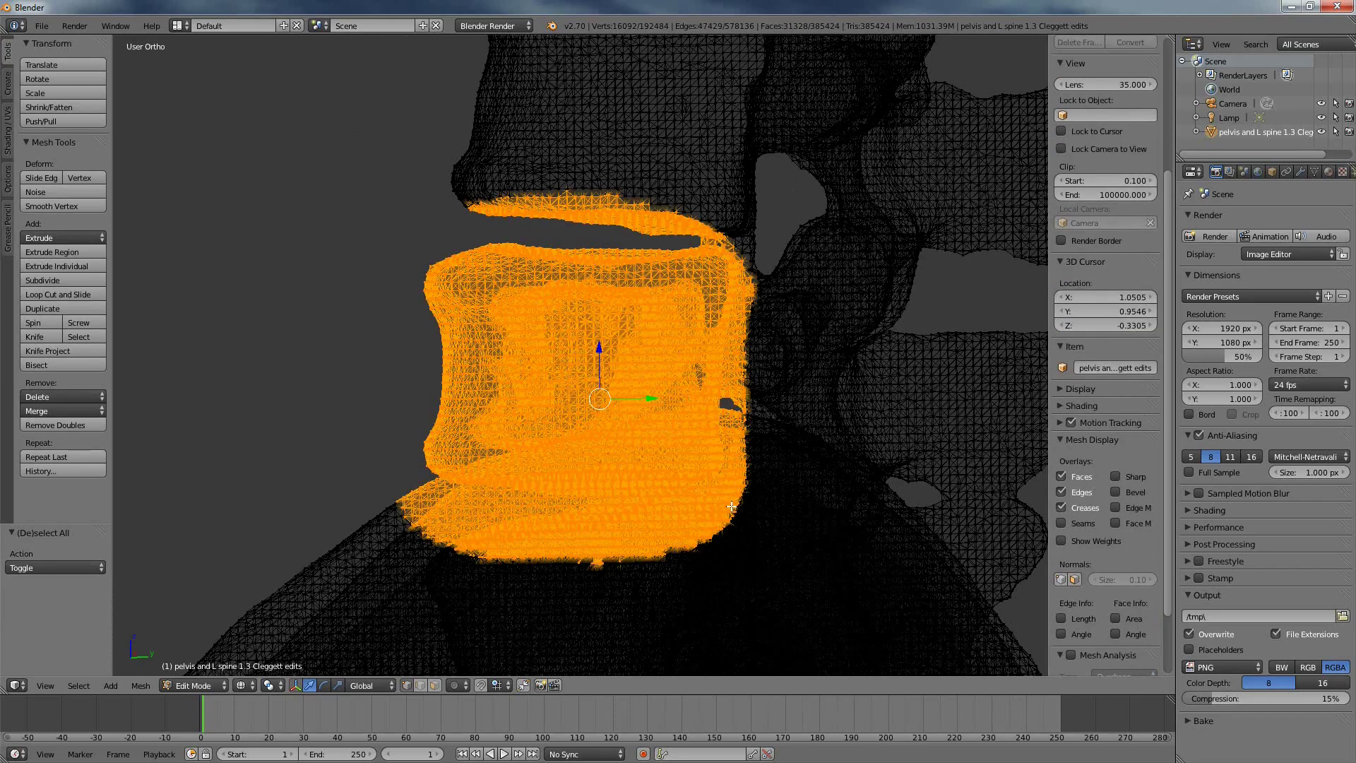
middle_drag(681, 484, 597, 464)
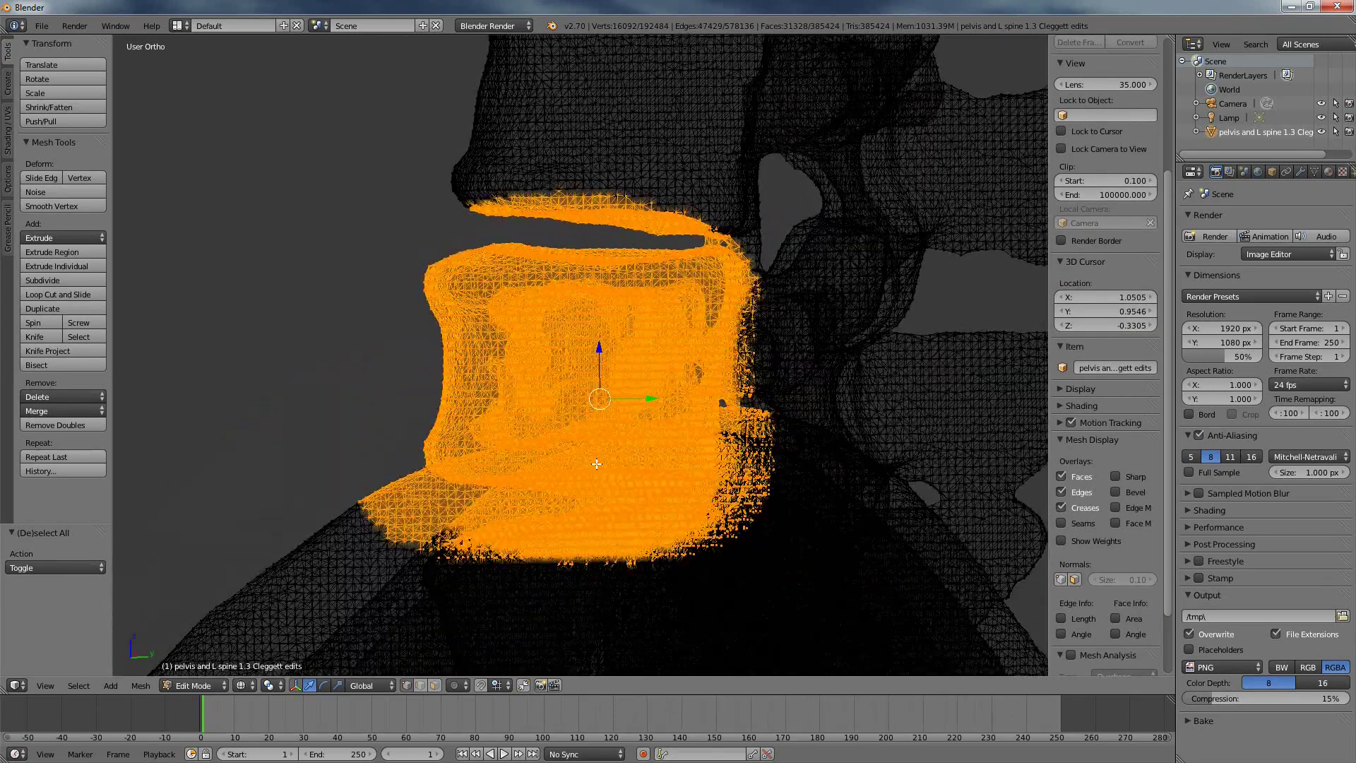
middle_drag(641, 453, 646, 454)
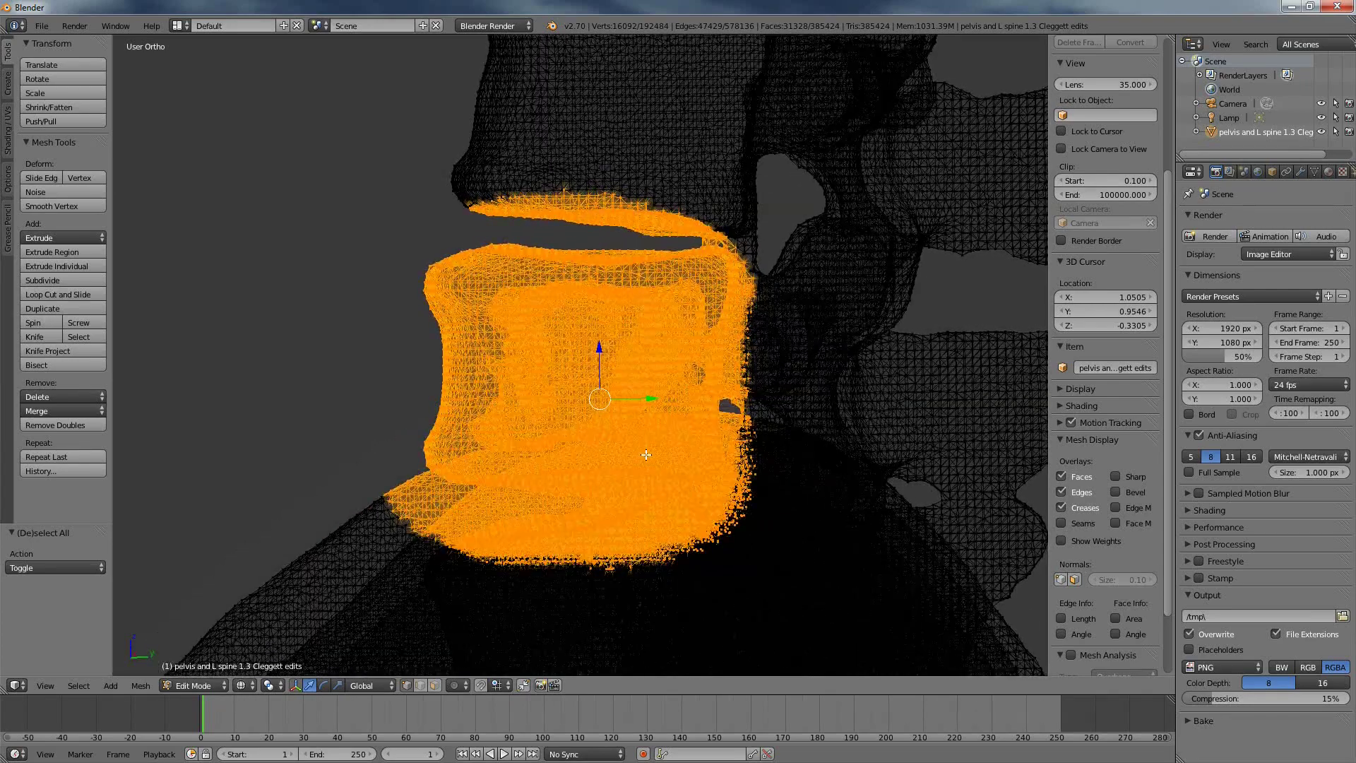
key(ctrl+i)
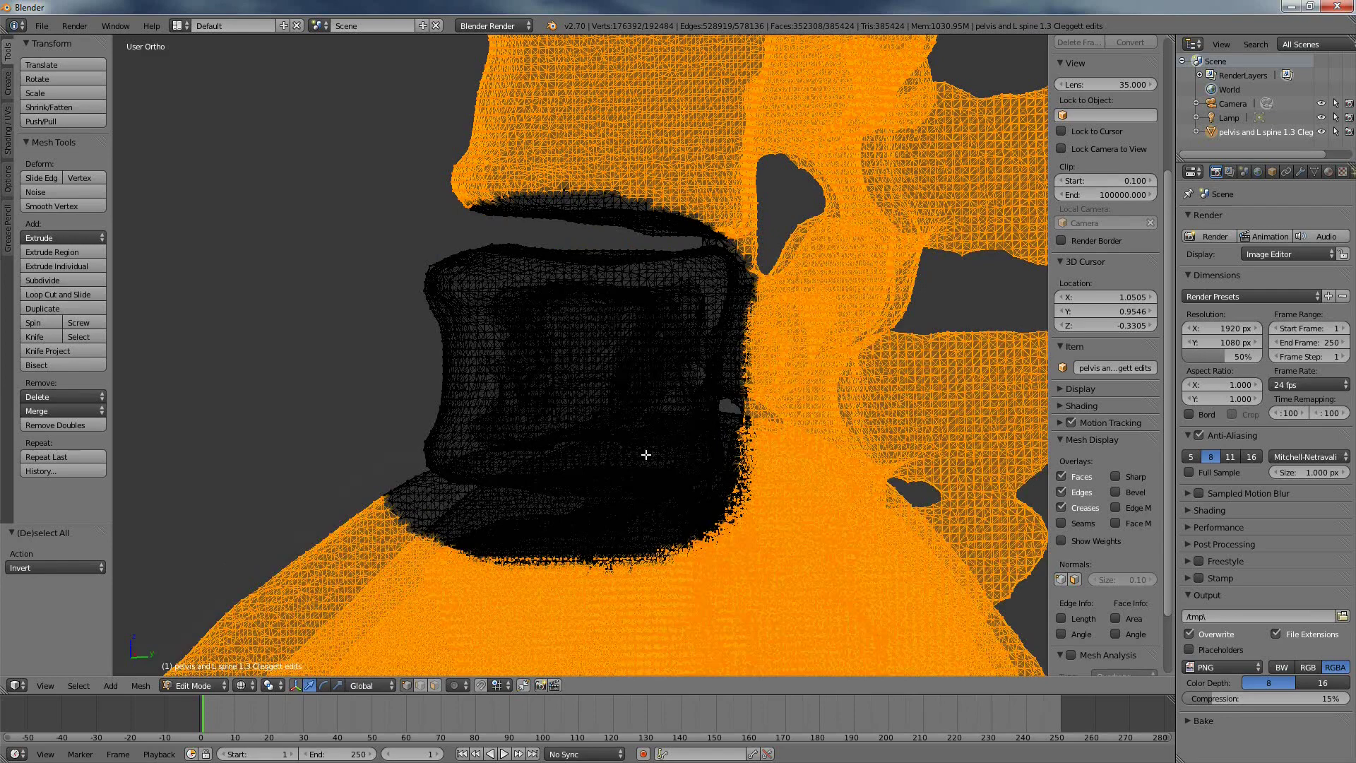
key(h)
middle_drag(645, 455, 501, 469)
- Hide the leftover mesh pieces on the right and left of the vertebra
scroll(501, 469, down, 4)
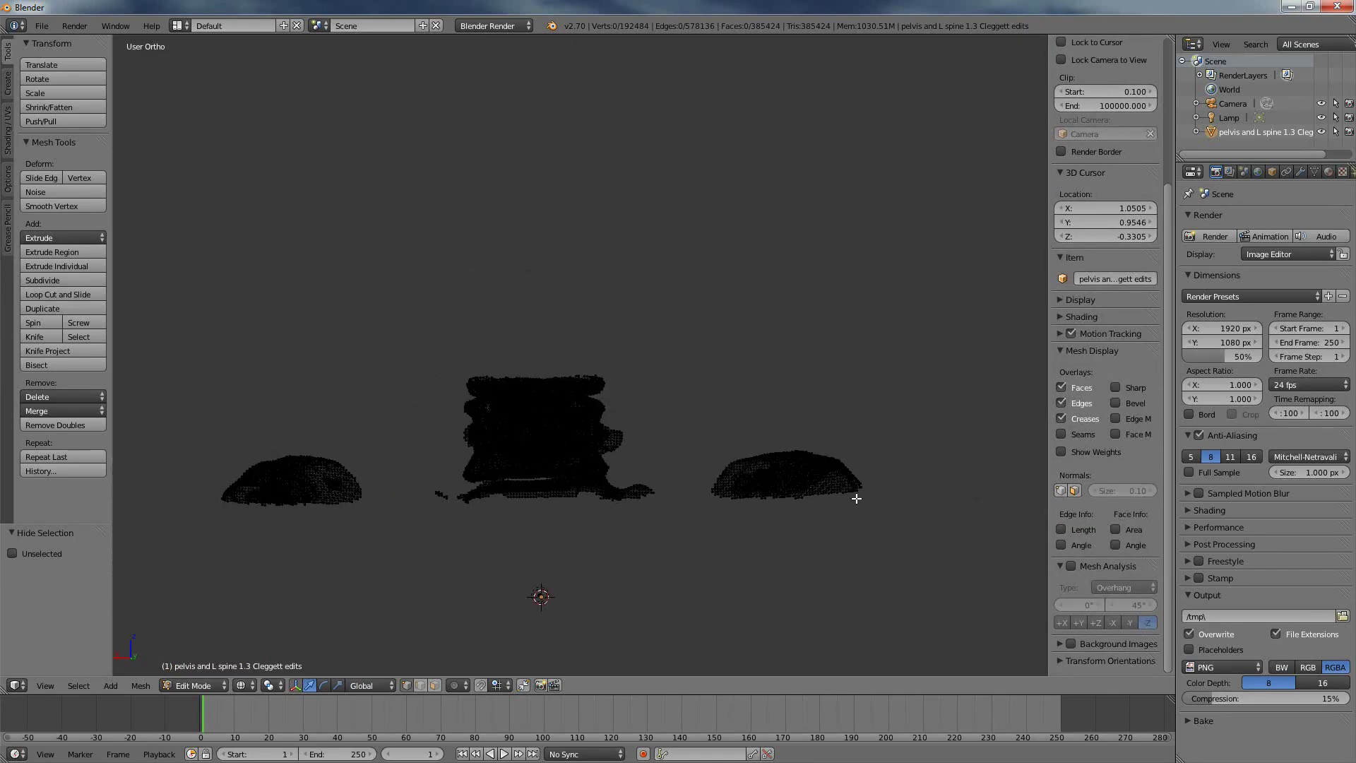
mouse_move(724, 407)
ctrl+mouse_down()
mouse_move(686, 571)
mouse_move(1002, 517)
mouse_move(987, 484)
ctrl+mouse_up()
key(h)
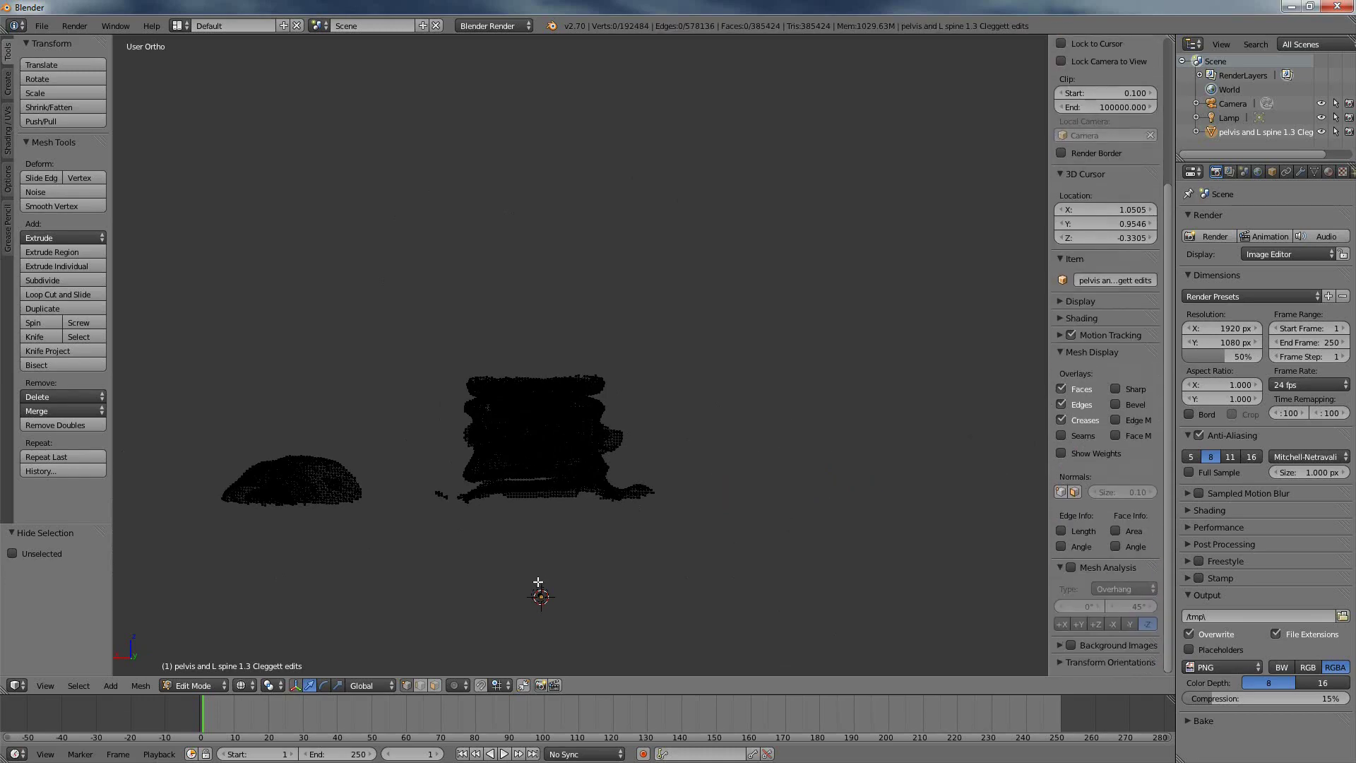
mouse_move(466, 545)
ctrl+mouse_down()
mouse_move(253, 384)
mouse_move(264, 617)
mouse_move(394, 606)
ctrl+mouse_up()
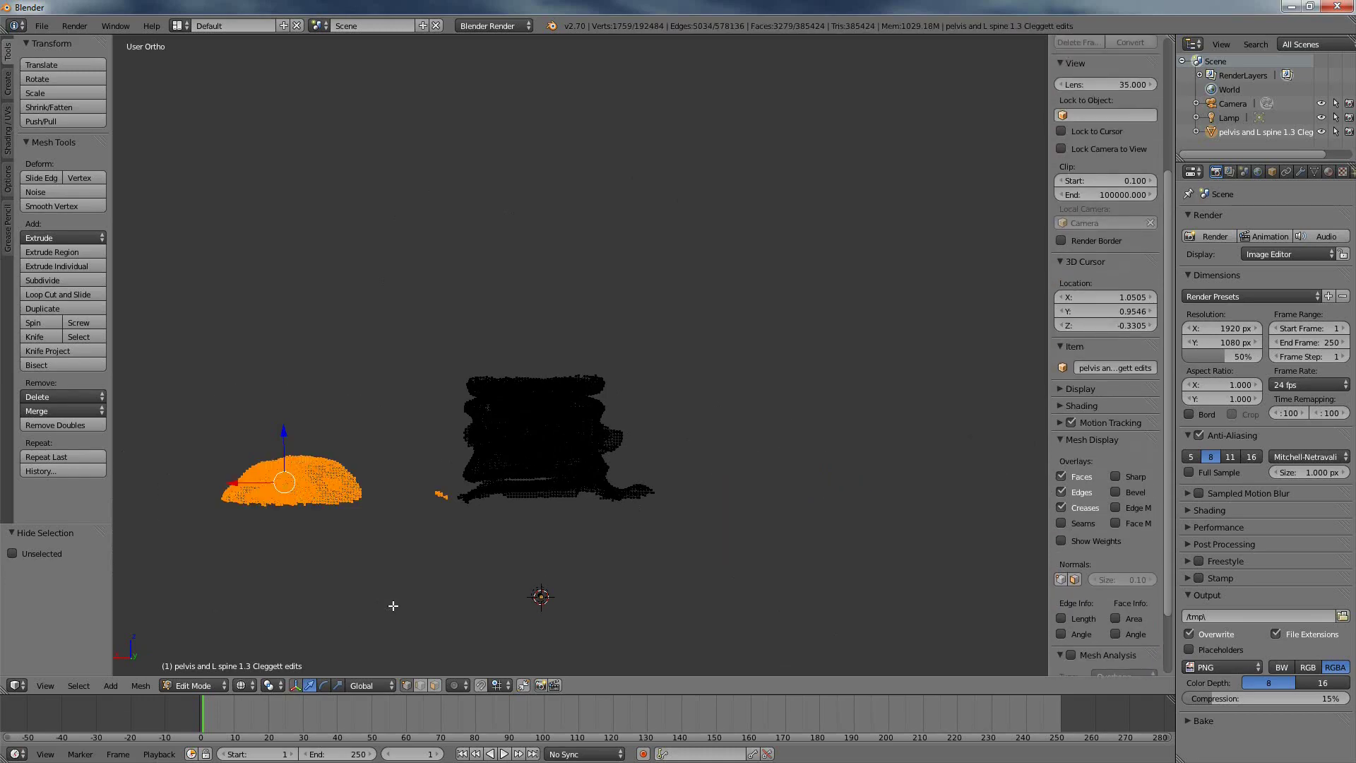
key(h)
scroll(424, 481, up, 4)
- Hide the stray meshes below and along the top, then zoom in with solid shading
middle_drag(454, 466, 615, 460)
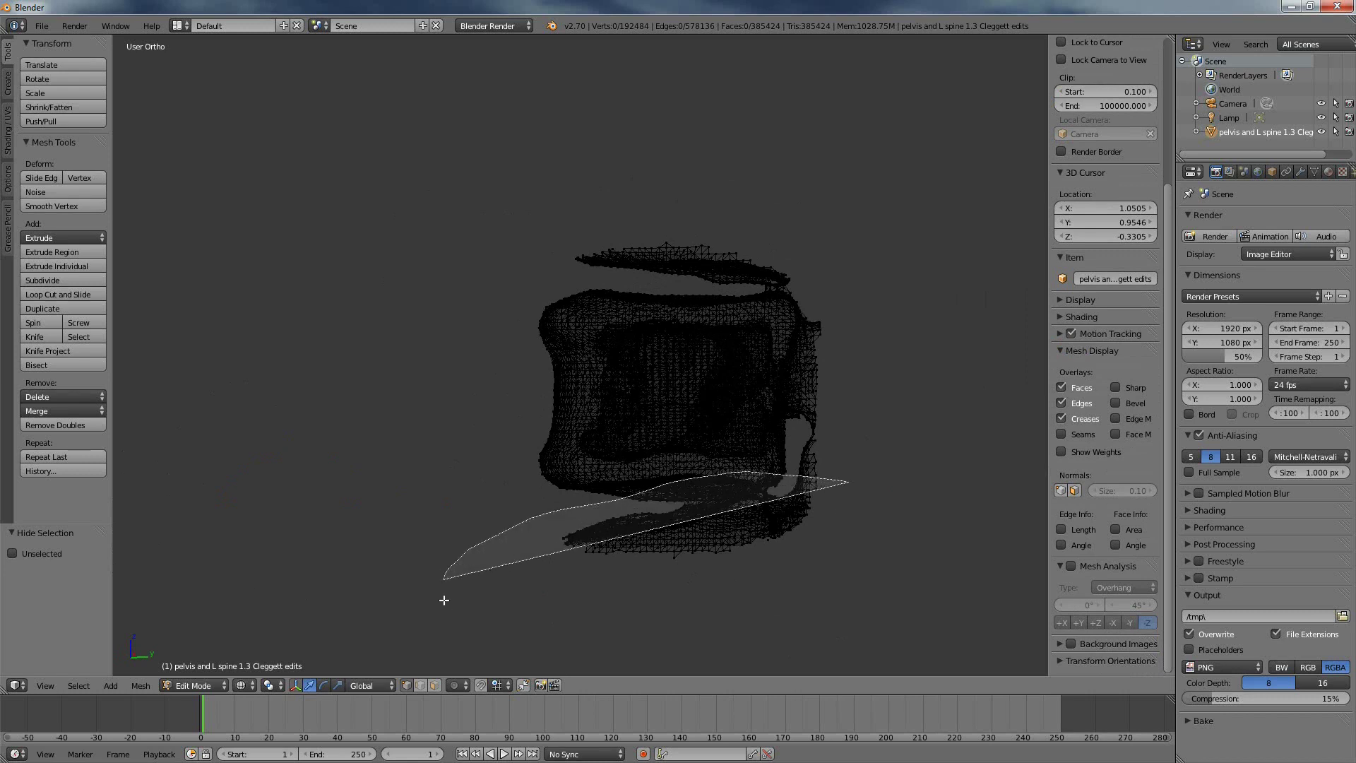
mouse_move(444, 600)
ctrl+mouse_down()
mouse_move(861, 612)
mouse_move(921, 566)
ctrl+mouse_up()
key(h)
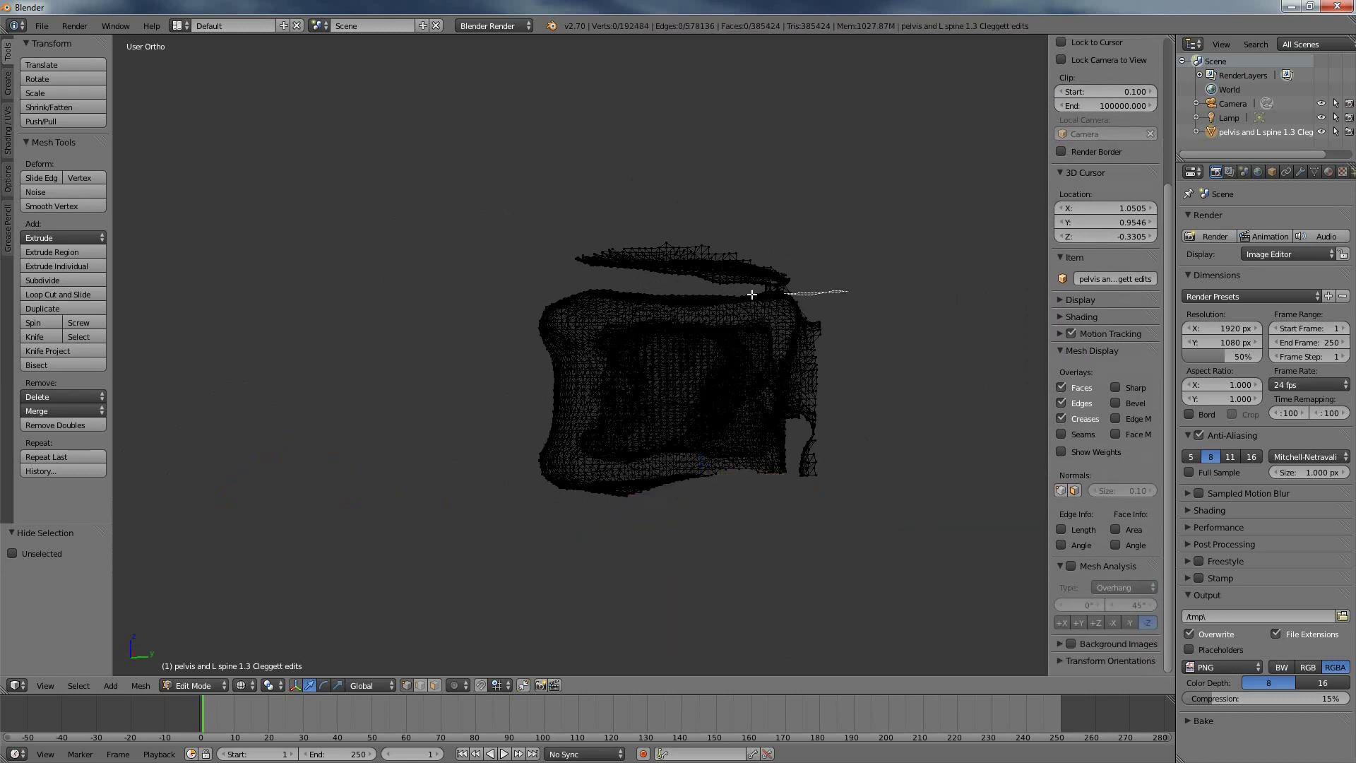
mouse_move(752, 294)
ctrl+mouse_down()
mouse_move(516, 192)
mouse_move(897, 206)
ctrl+mouse_up()
key(h)
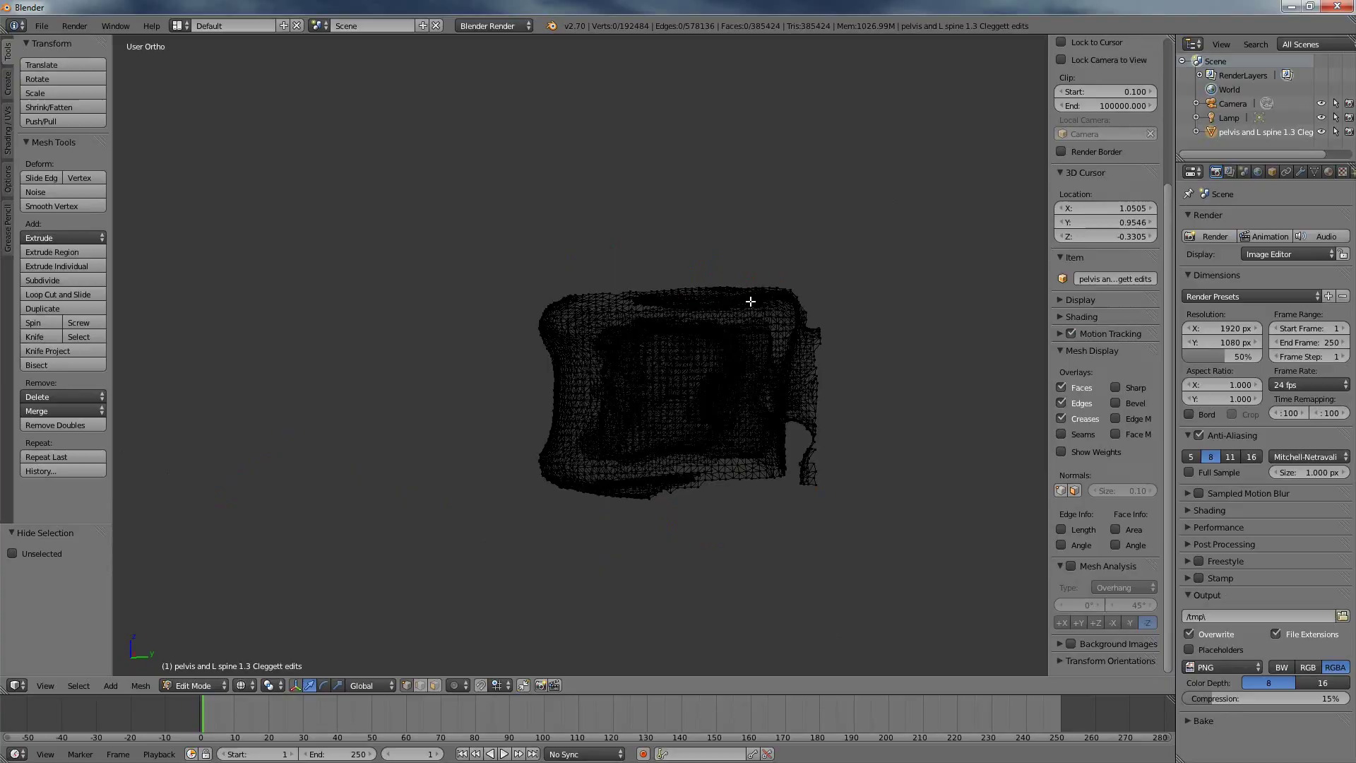
mouse_move(750, 301)
ctrl+middle_down()
mouse_move(741, 311)
mouse_move(781, 370)
mouse_move(685, 297)
mouse_move(729, 417)
mouse_move(624, 415)
mouse_move(625, 440)
mouse_move(625, 404)
mouse_move(668, 307)
mouse_move(664, 450)
ctrl+middle_up()
key(z)
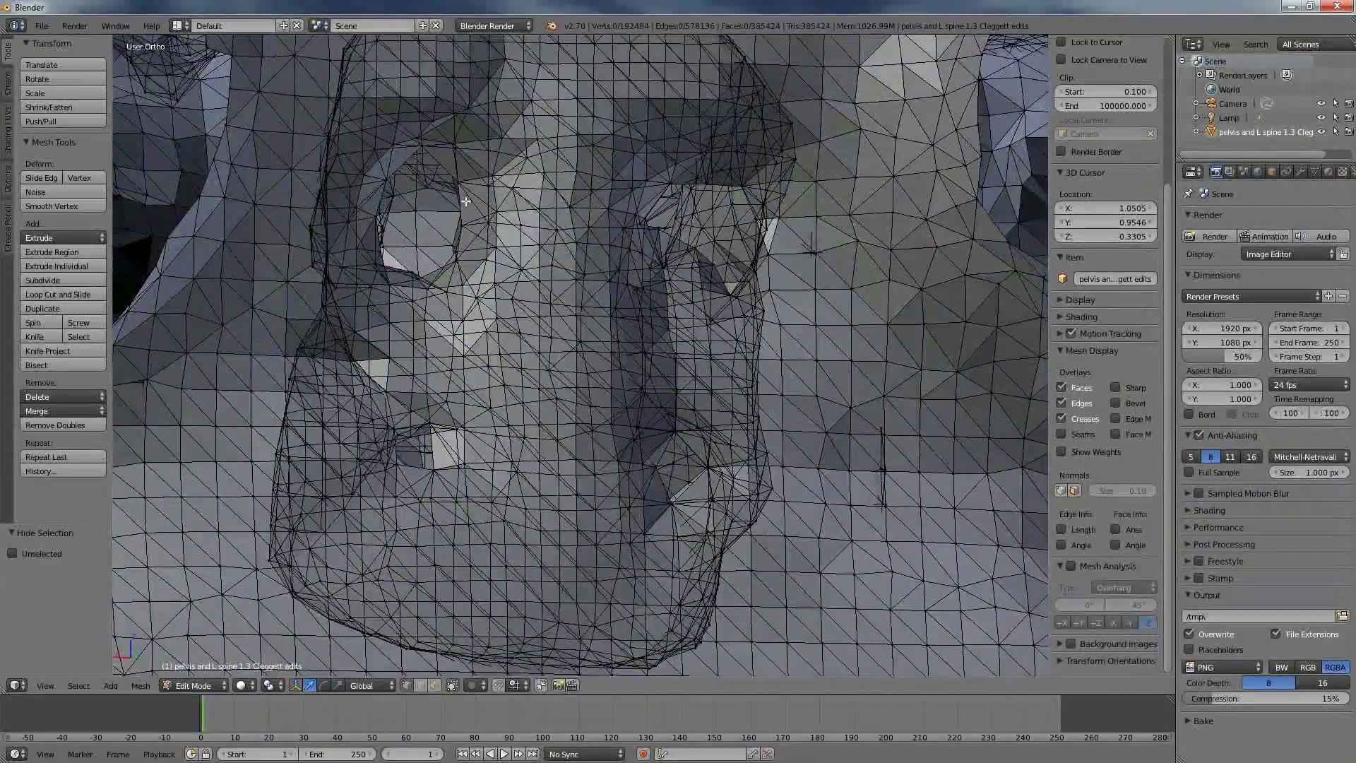
- In face select mode, select a few faces on the vertebra surface and delete them
middle_drag(467, 202, 513, 260)
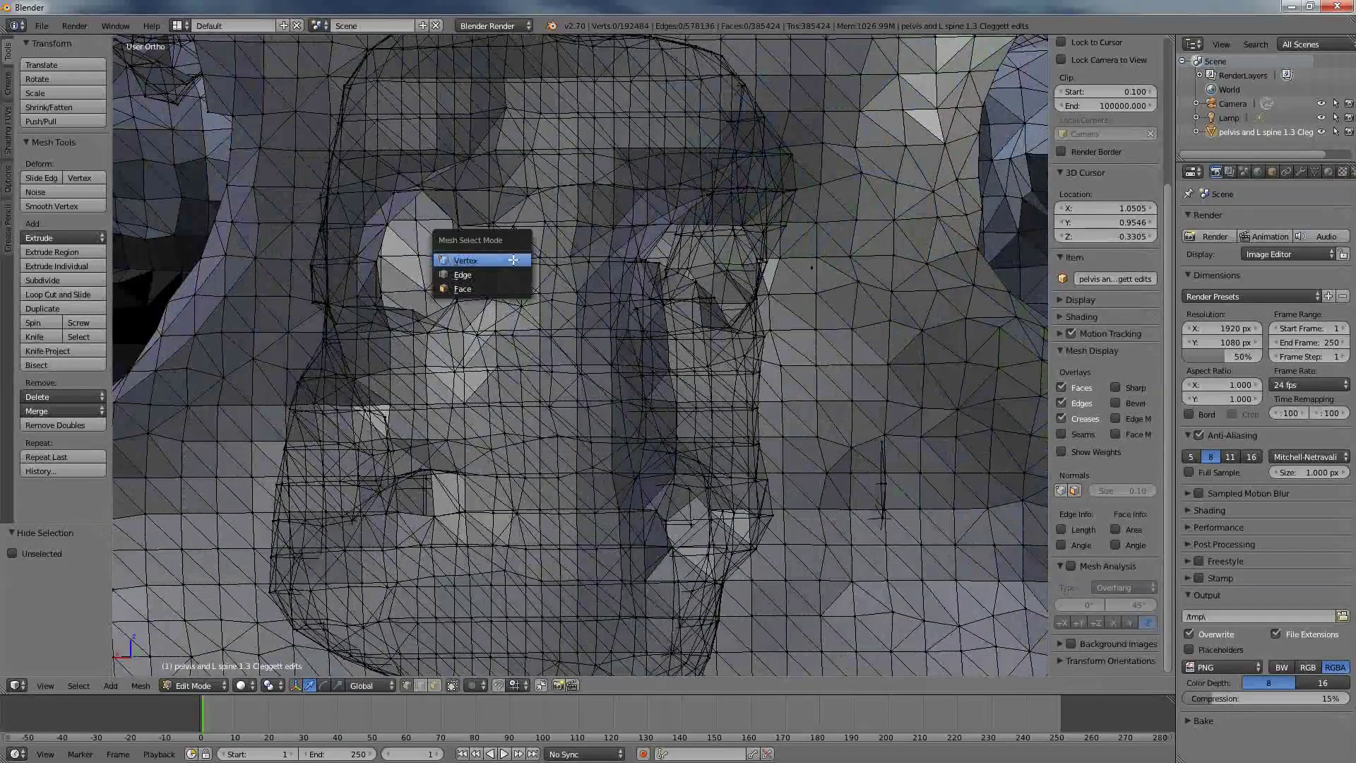
click(463, 289)
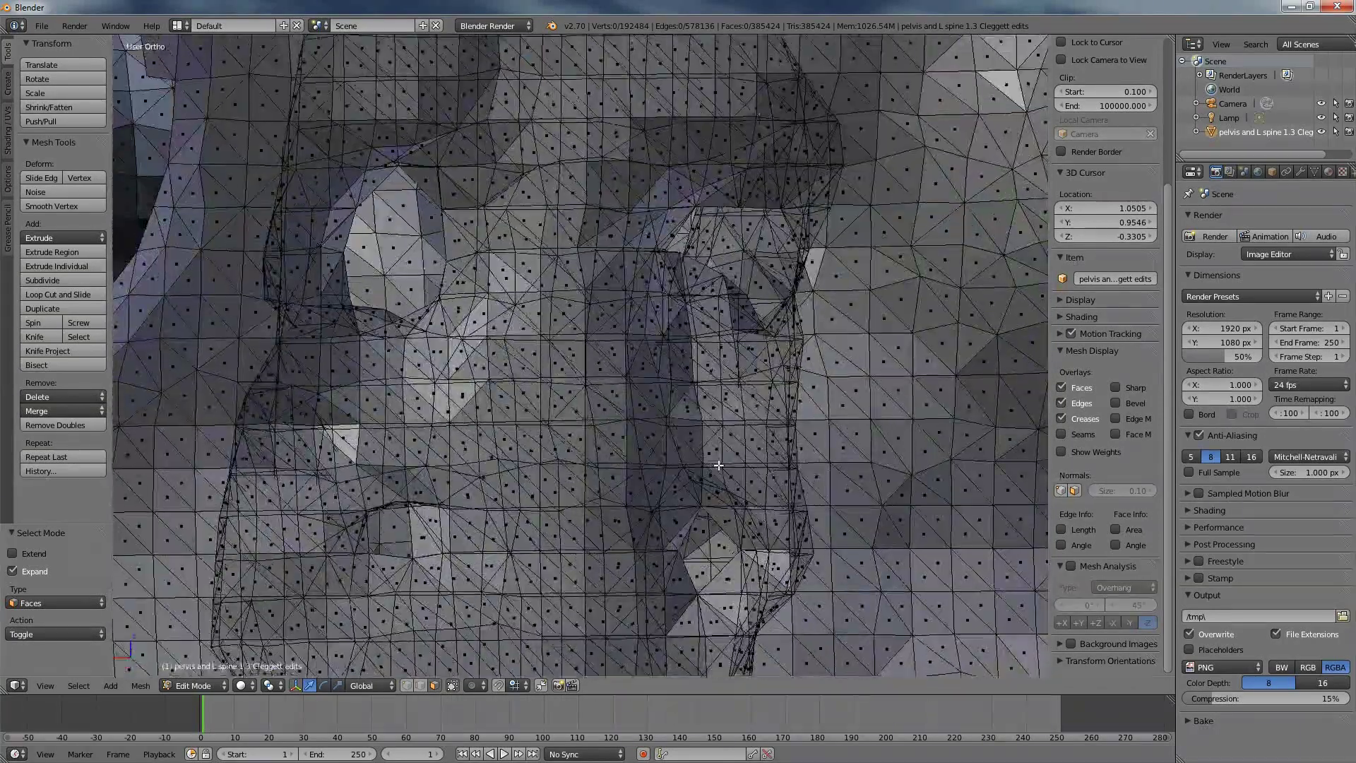
right_click(735, 495)
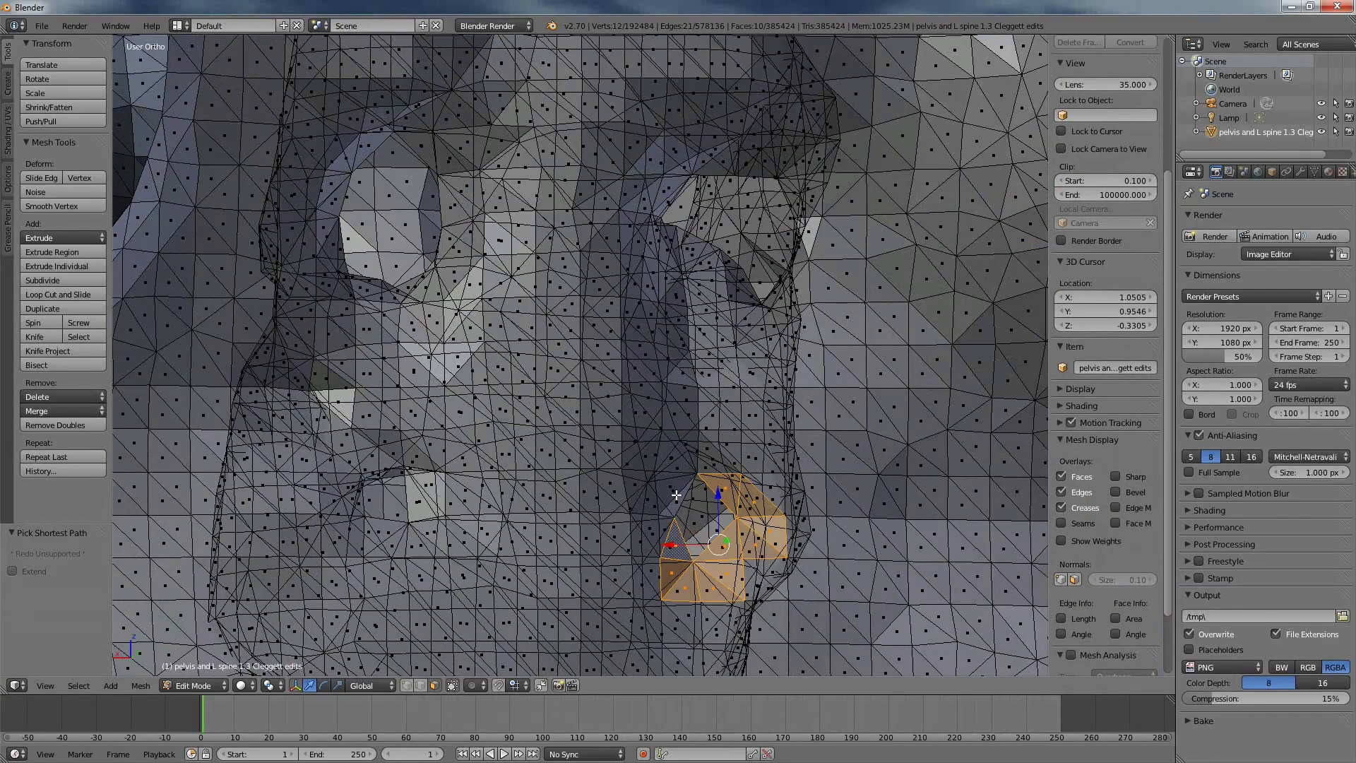
mouse_move(698, 472)
middle_down()
mouse_move(714, 470)
mouse_move(709, 535)
mouse_move(710, 494)
middle_up()
shift+right_click(710, 535)
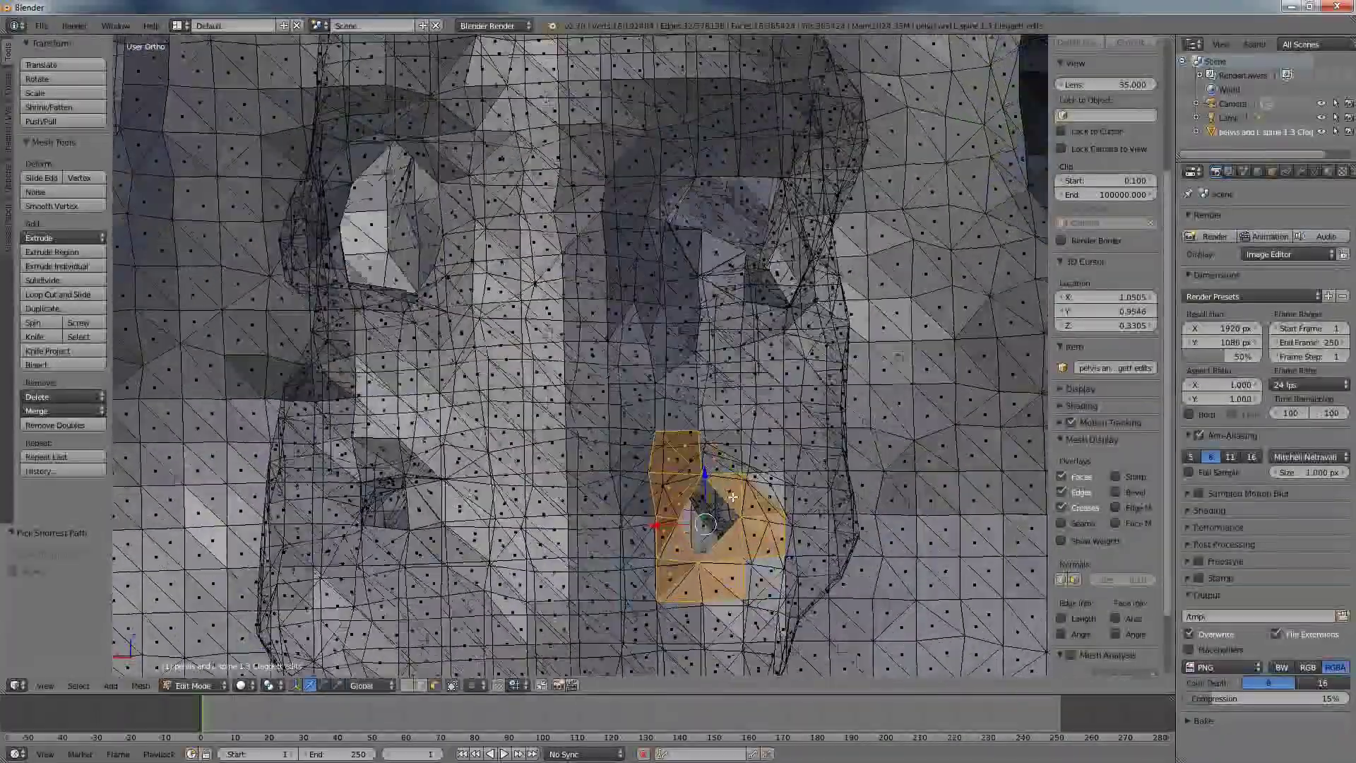
key(Return)
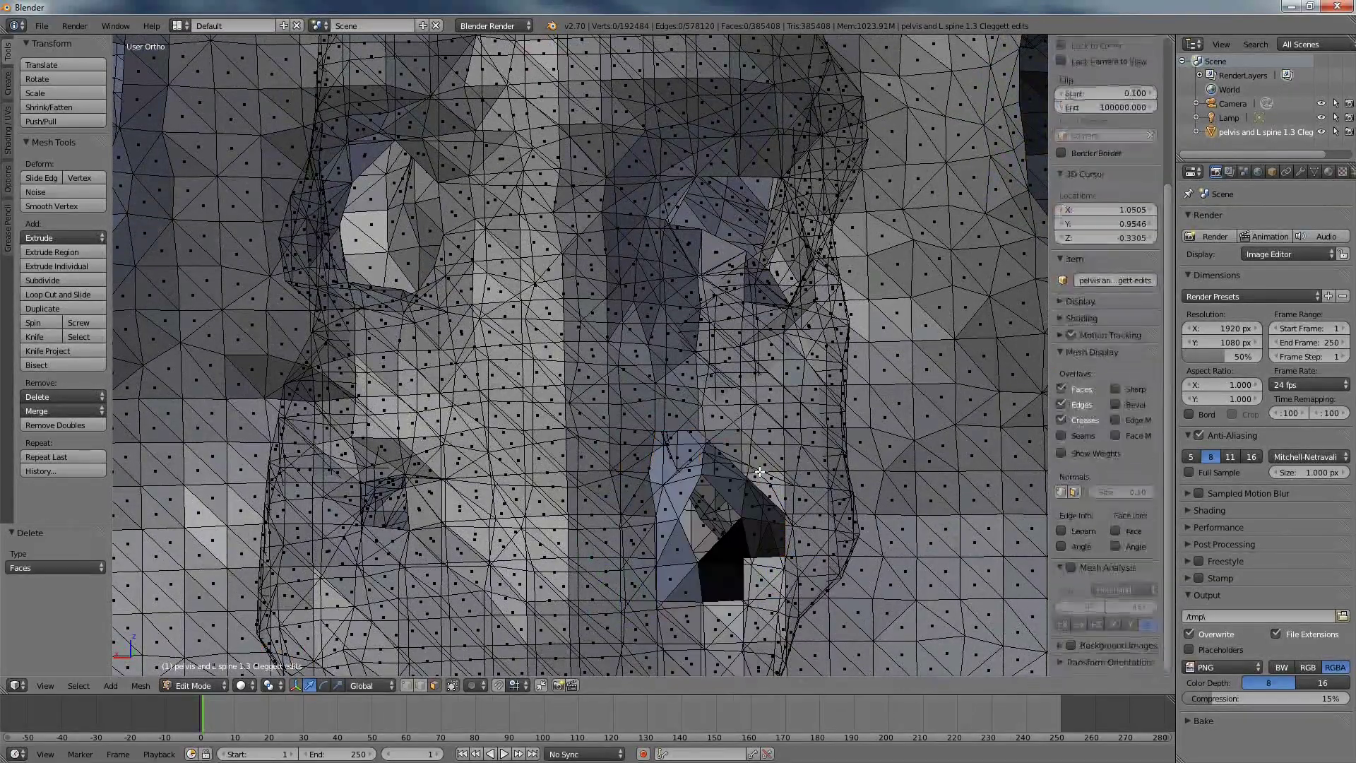
- Select an edge on the surface, then switch back to face selection, expanding it
key(ctrl+Tab)
middle_drag(772, 563, 691, 530)
right_click(777, 563)
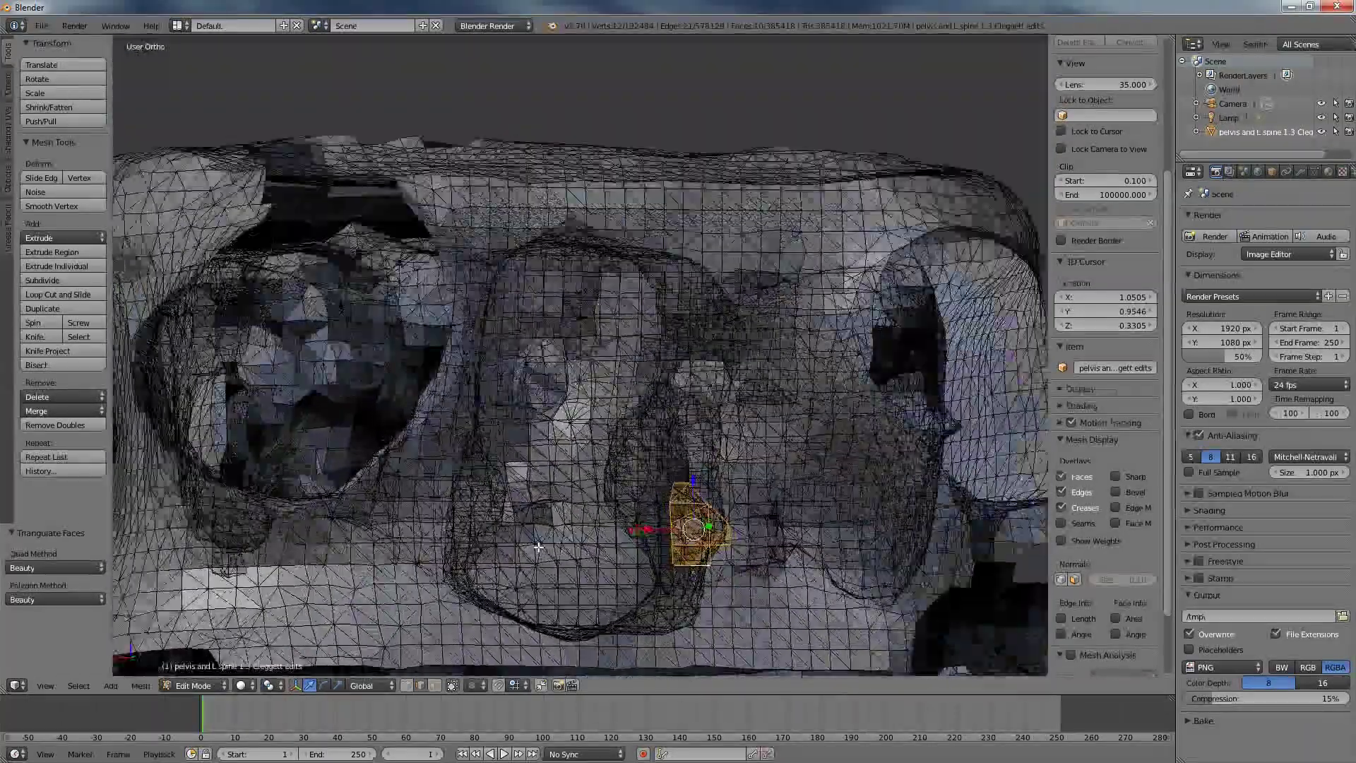
middle_drag(539, 523, 523, 537)
key(ctrl+Tab)
click(488, 552)
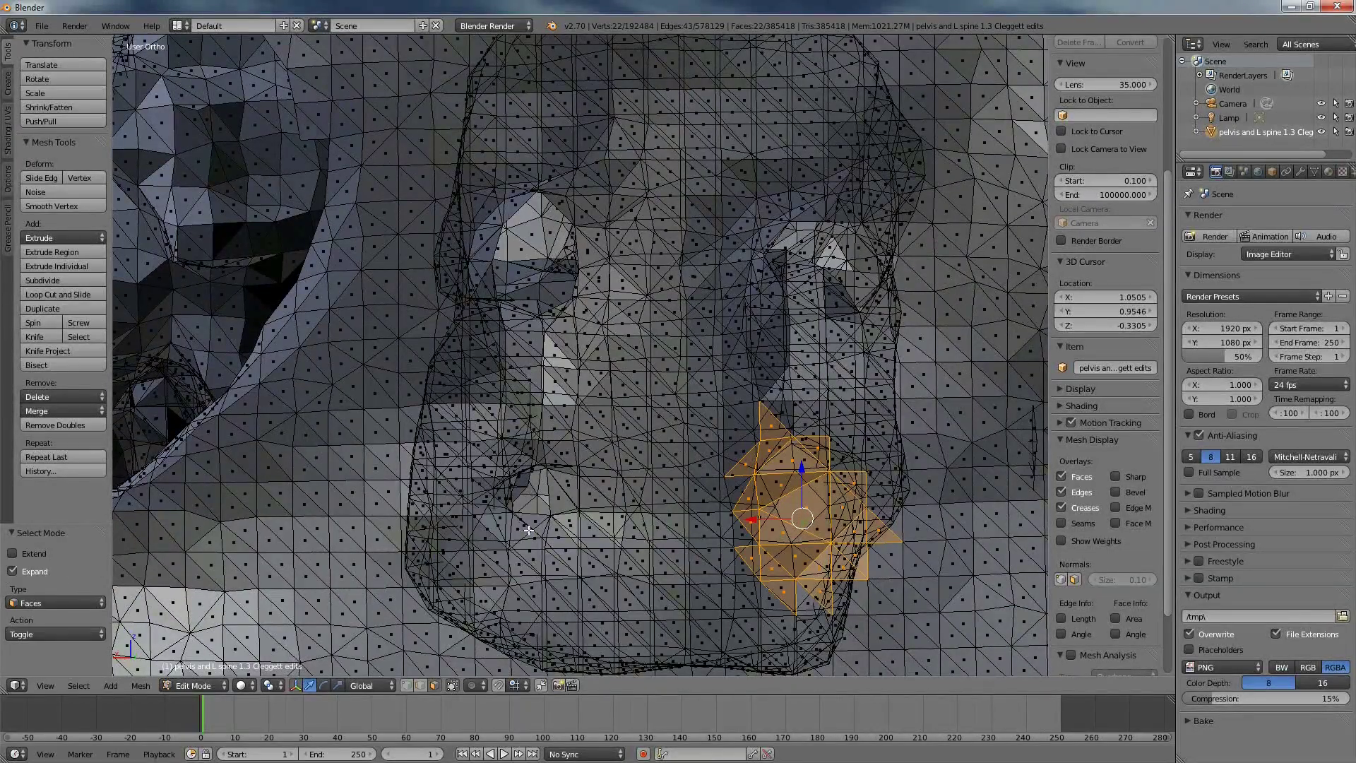
scroll(579, 494, up, 5)
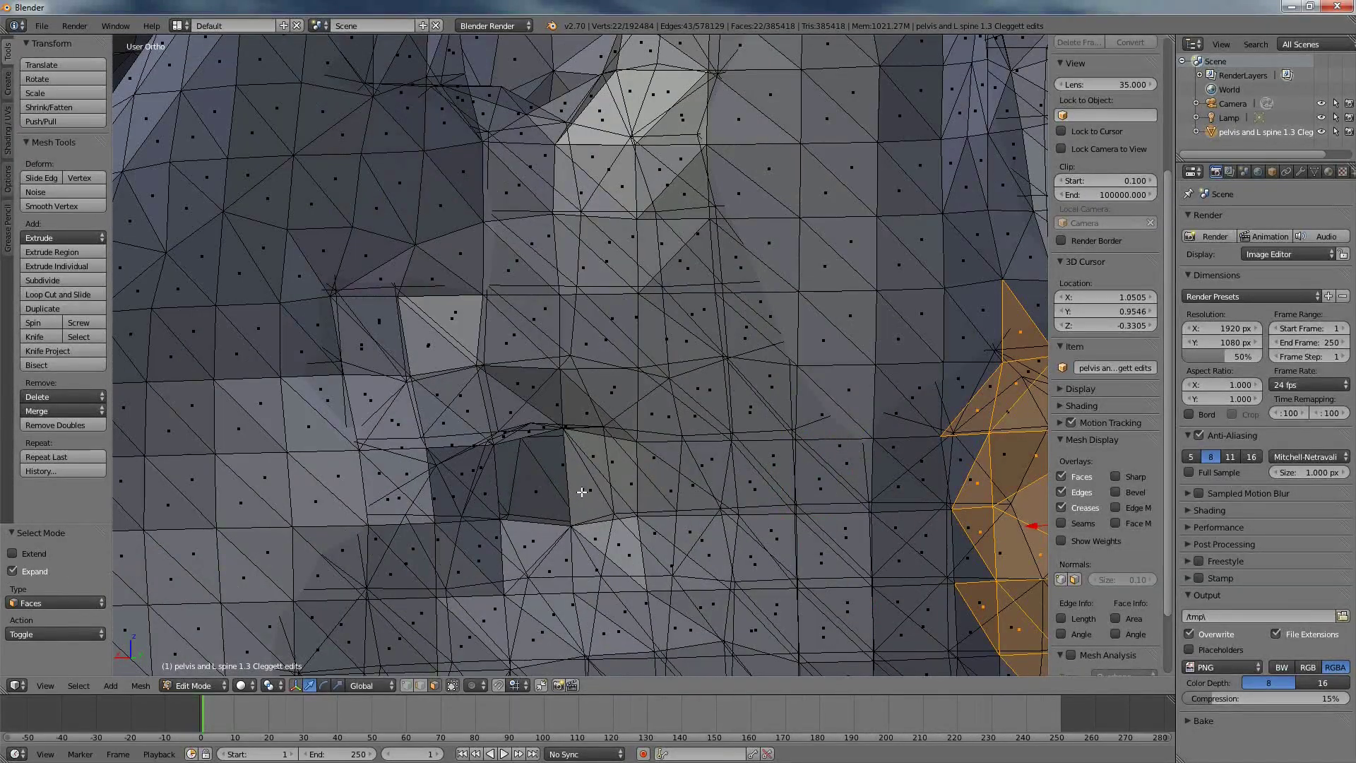
- Select a path of faces around the damaged area and delete them, leaving a hole
right_click(581, 492)
ctrl+right_click(536, 551)
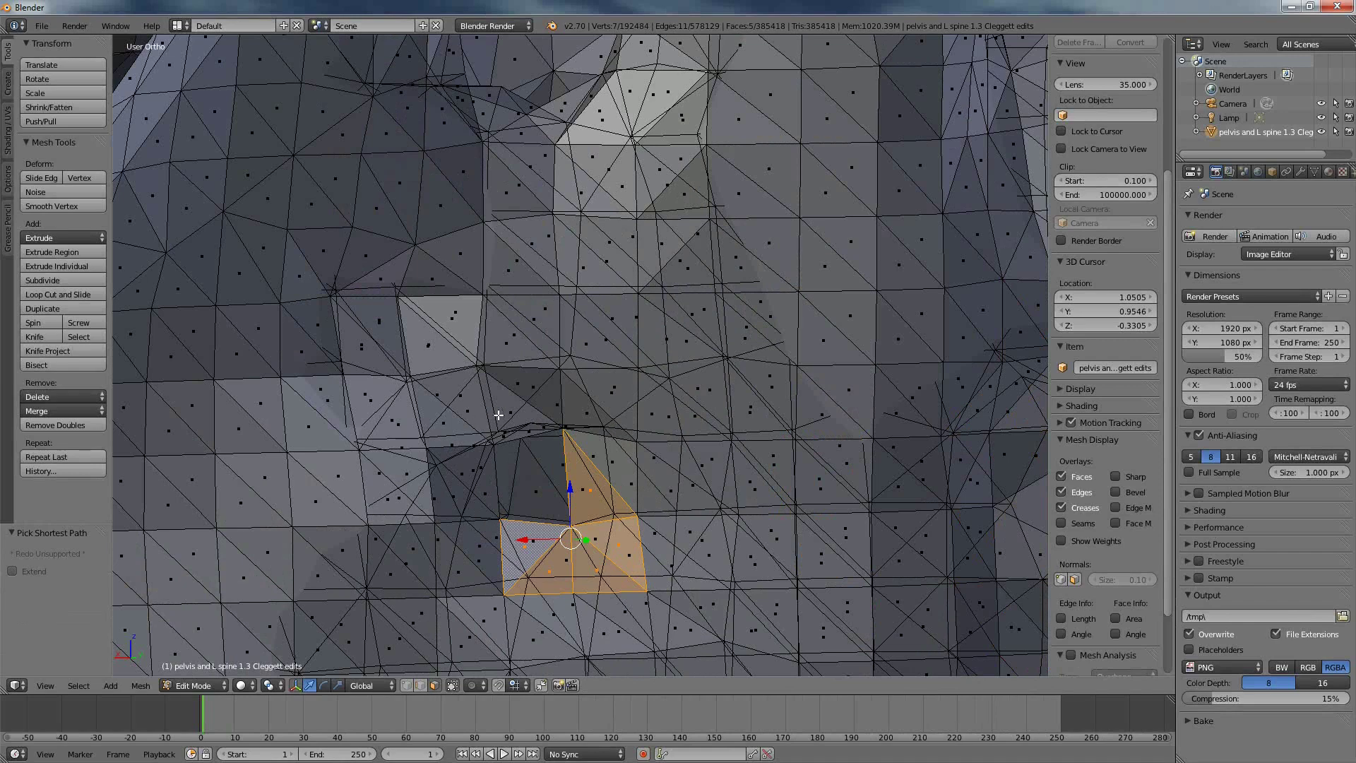
ctrl+right_click(498, 416)
ctrl+right_click(540, 406)
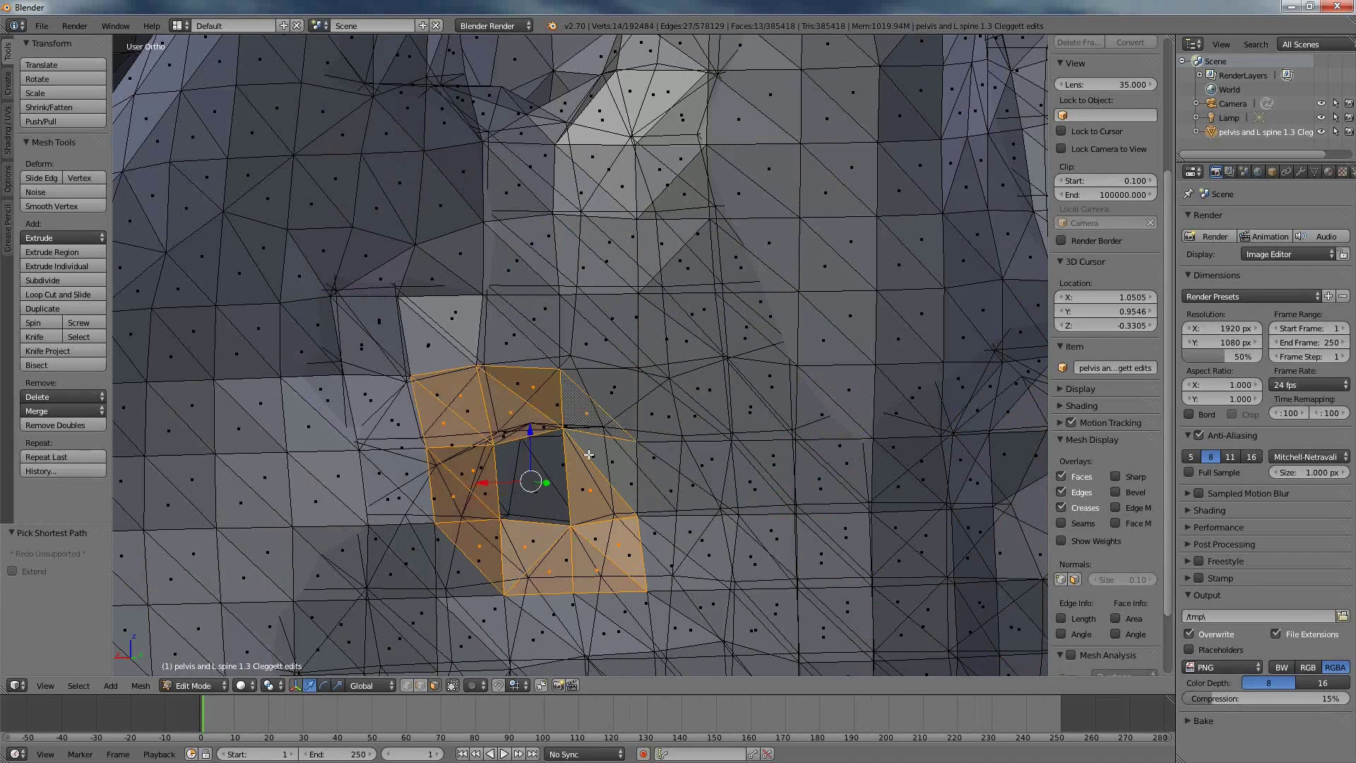
key(x)
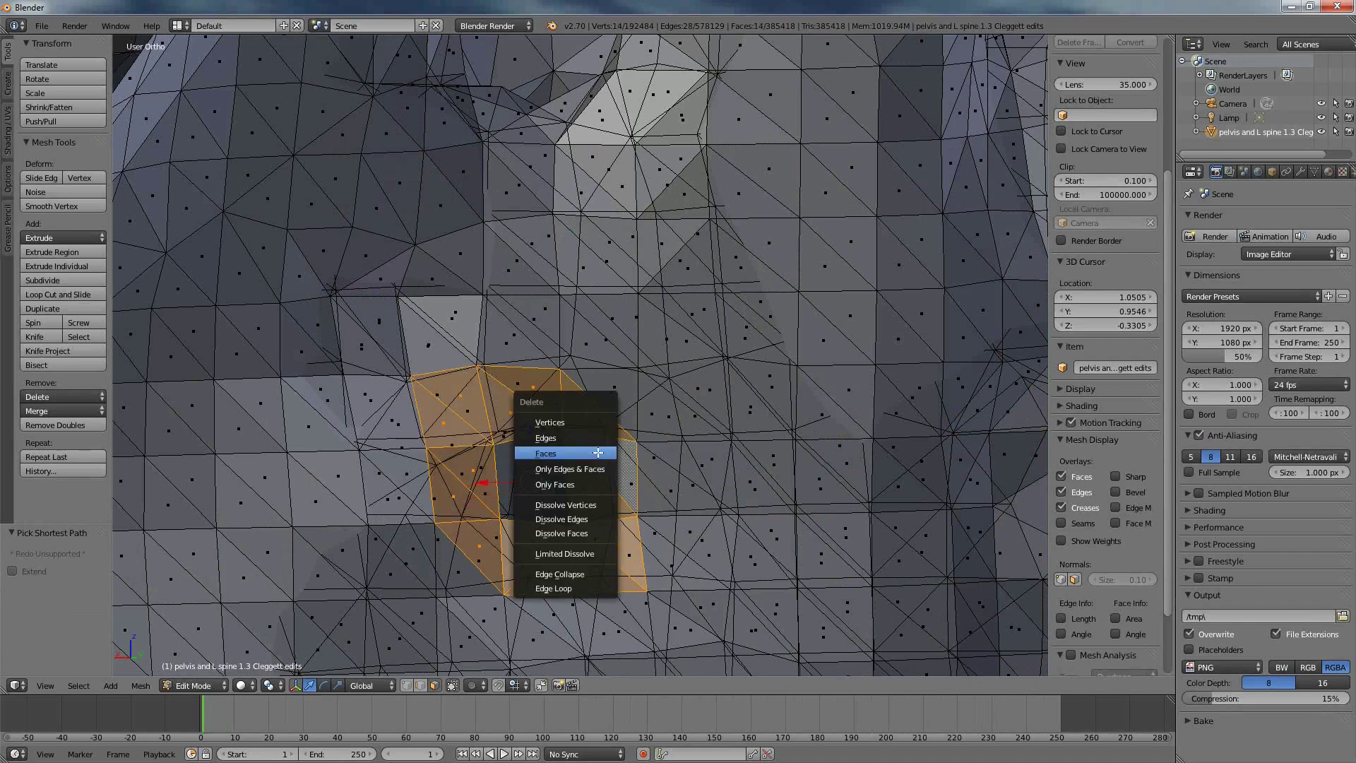
click(598, 453)
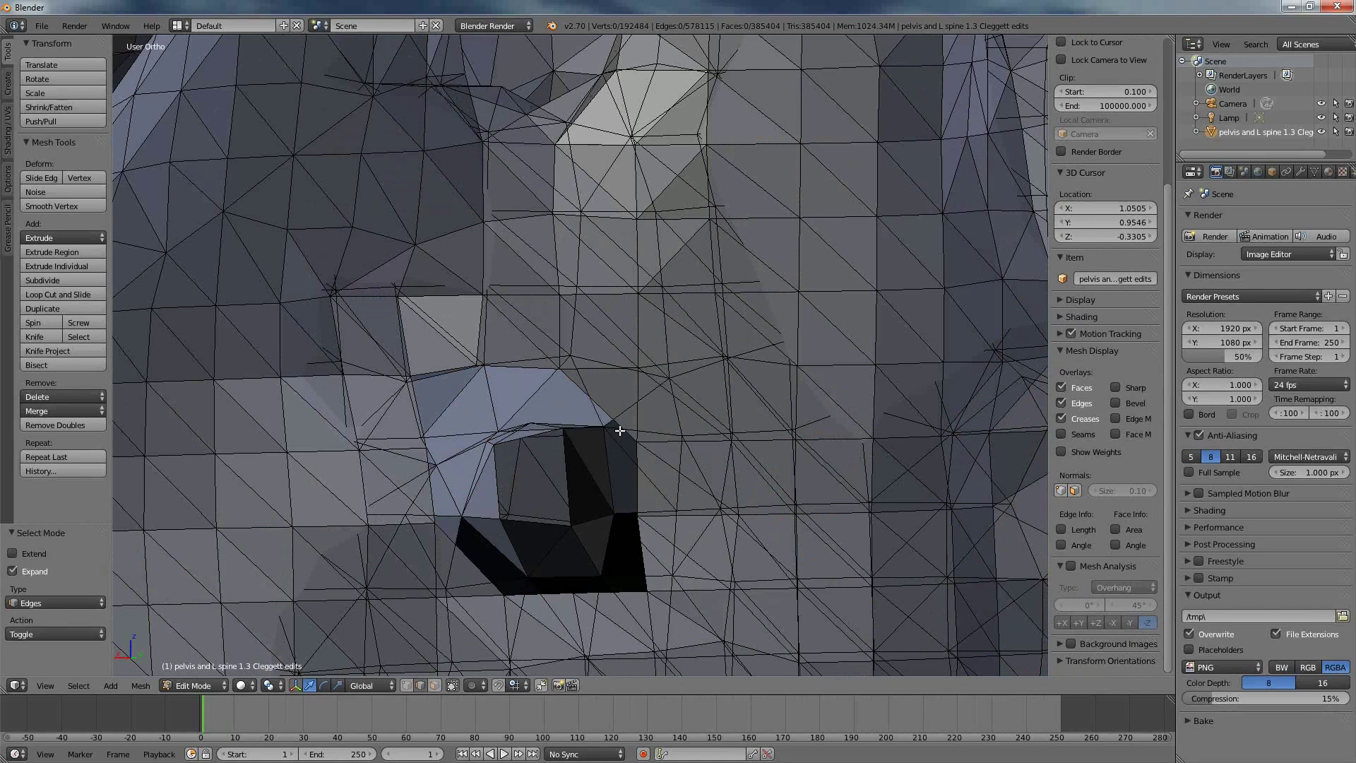
- Fill the hole's boundary loop with a new face and triangulate it
alt+right_click(621, 426)
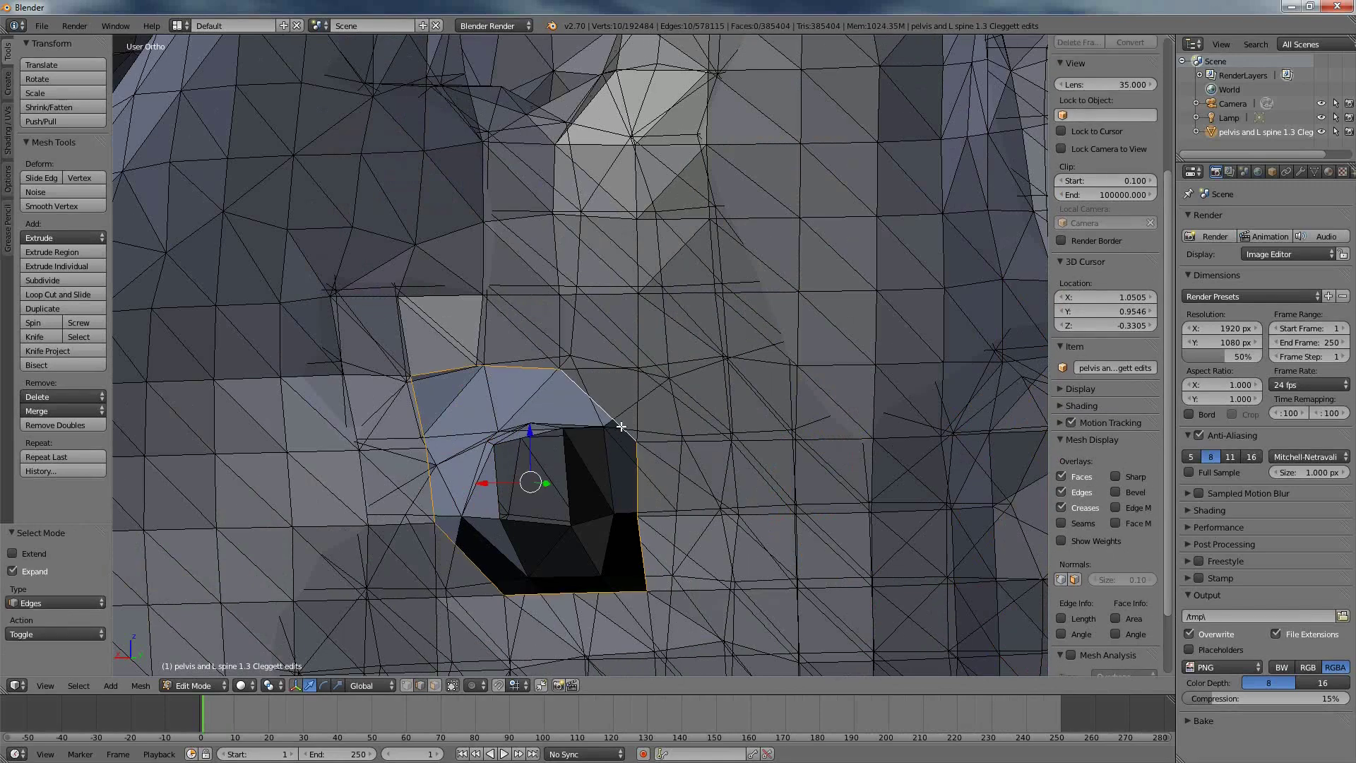
key(f)
key(ctrl+t)
scroll(631, 293, up, 5)
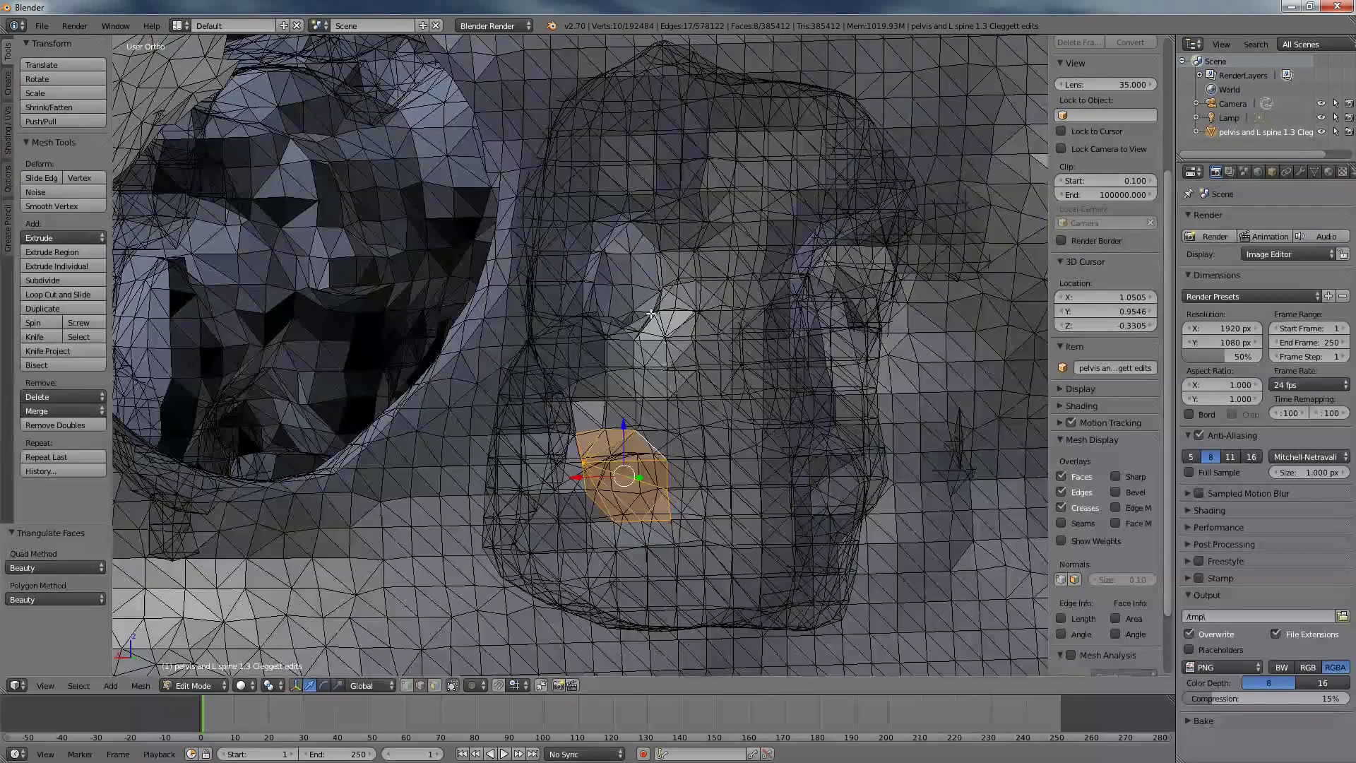
scroll(631, 293, down, 5)
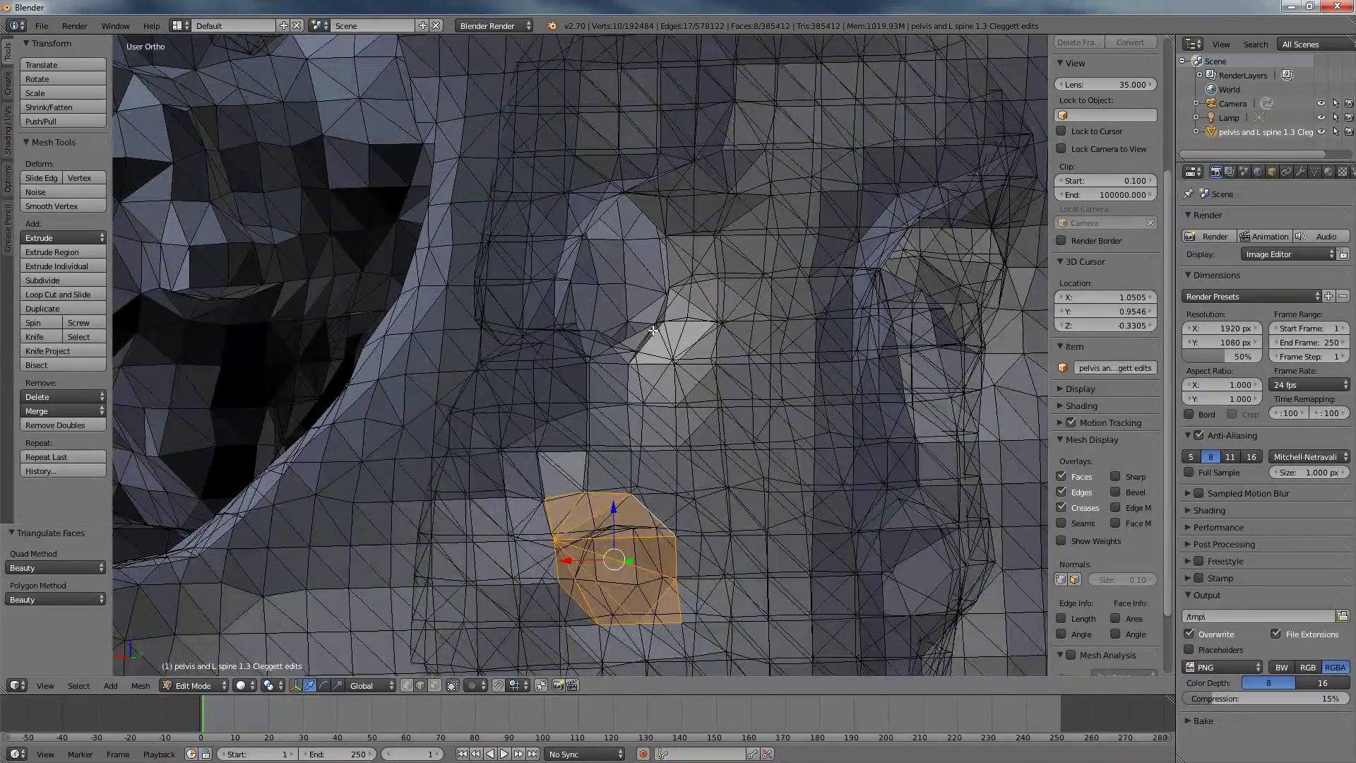
key(ctrl+Tab)
- Select a ring of faces around the rough hole and delete them
ctrl+click(621, 337)
scroll(645, 289, up, 5)
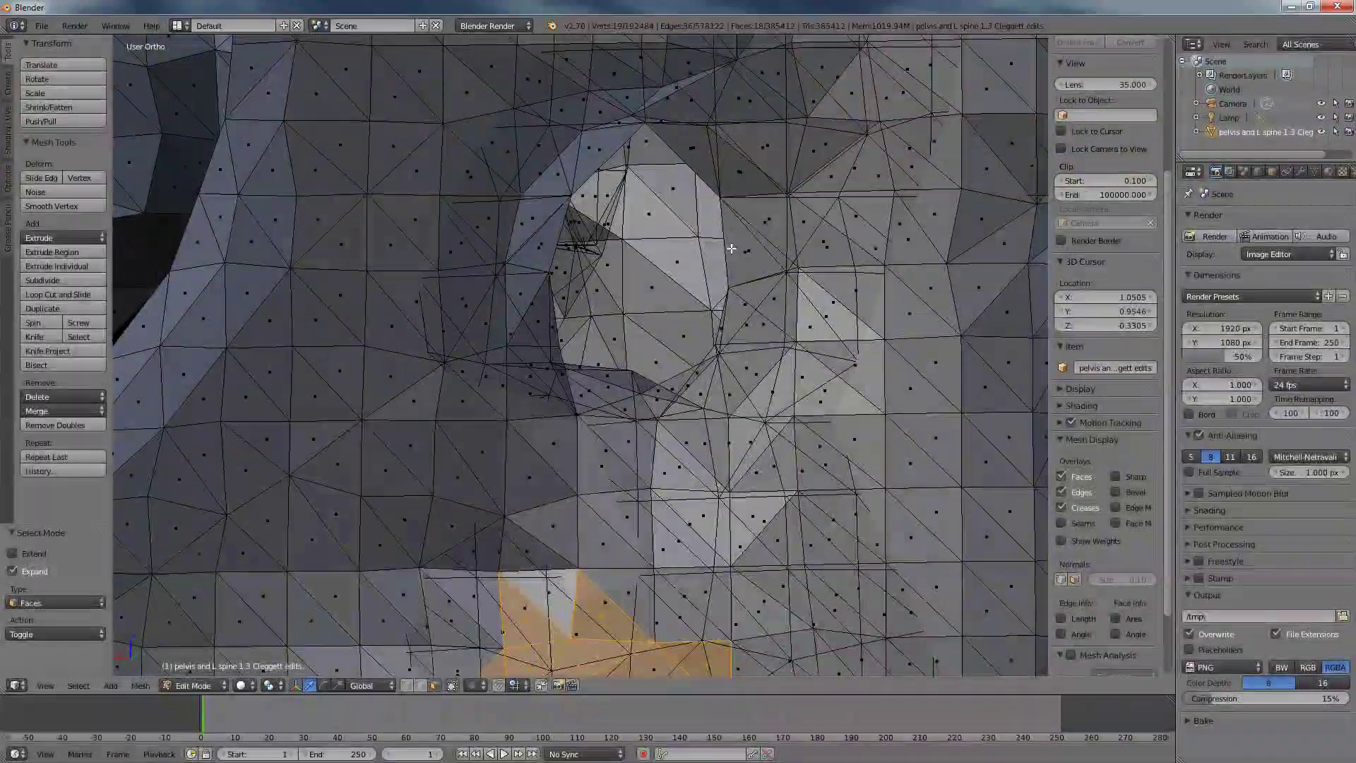
right_click(732, 249)
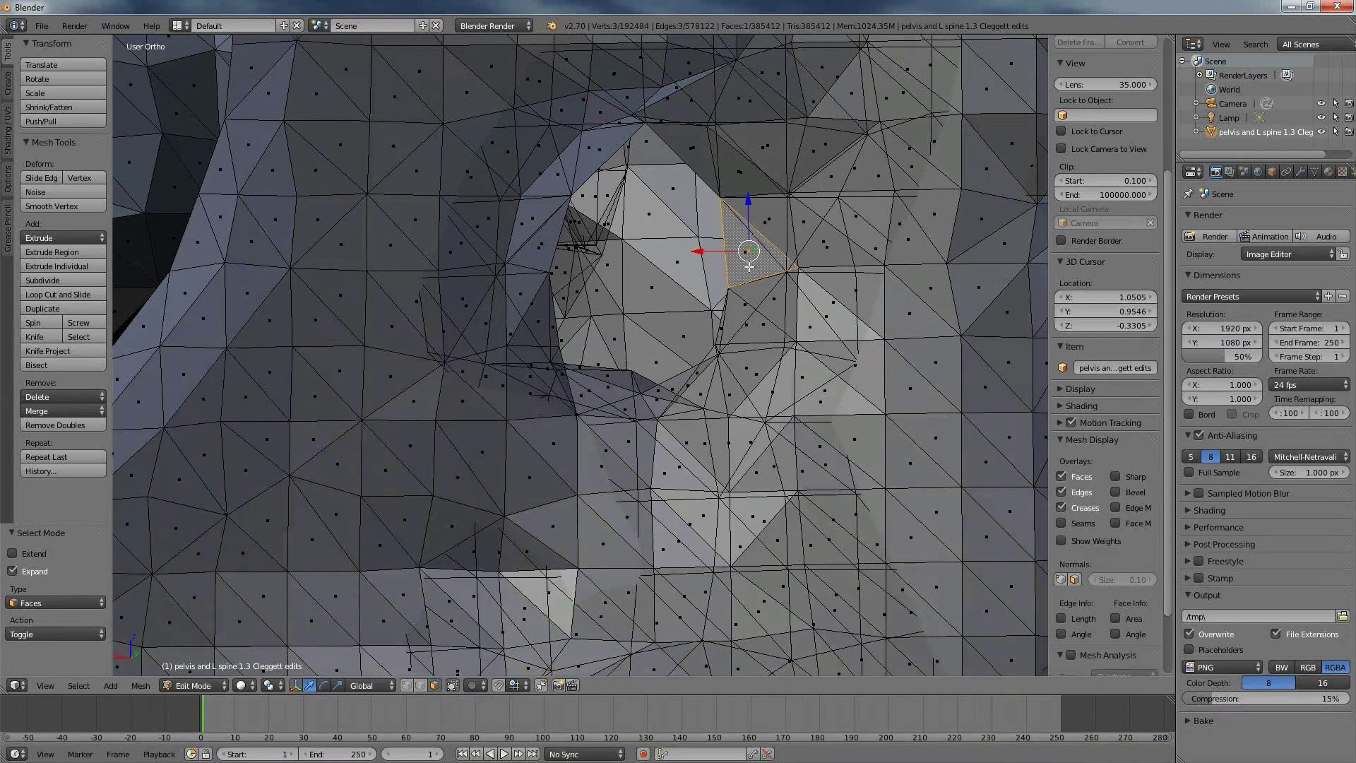
ctrl+right_click(616, 388)
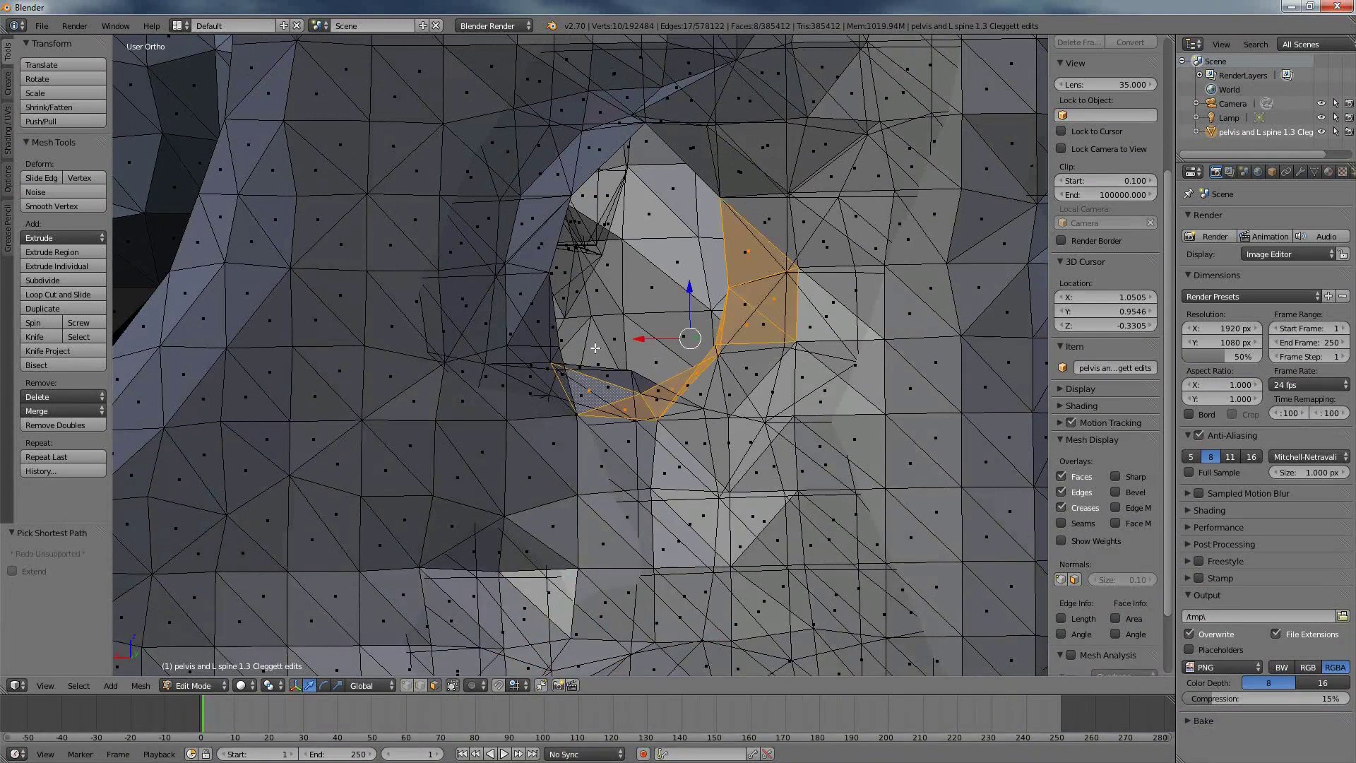
ctrl+right_click(588, 150)
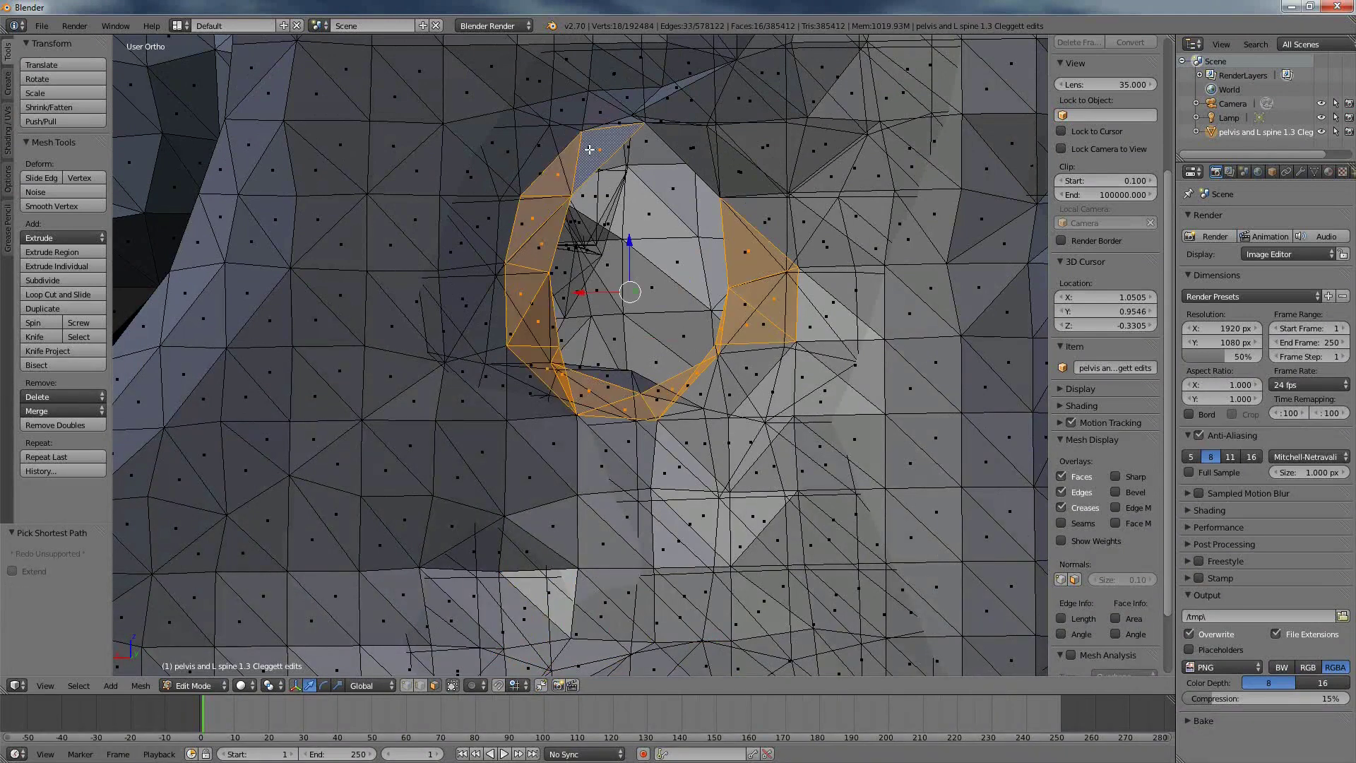
ctrl+right_click(756, 221)
key(x)
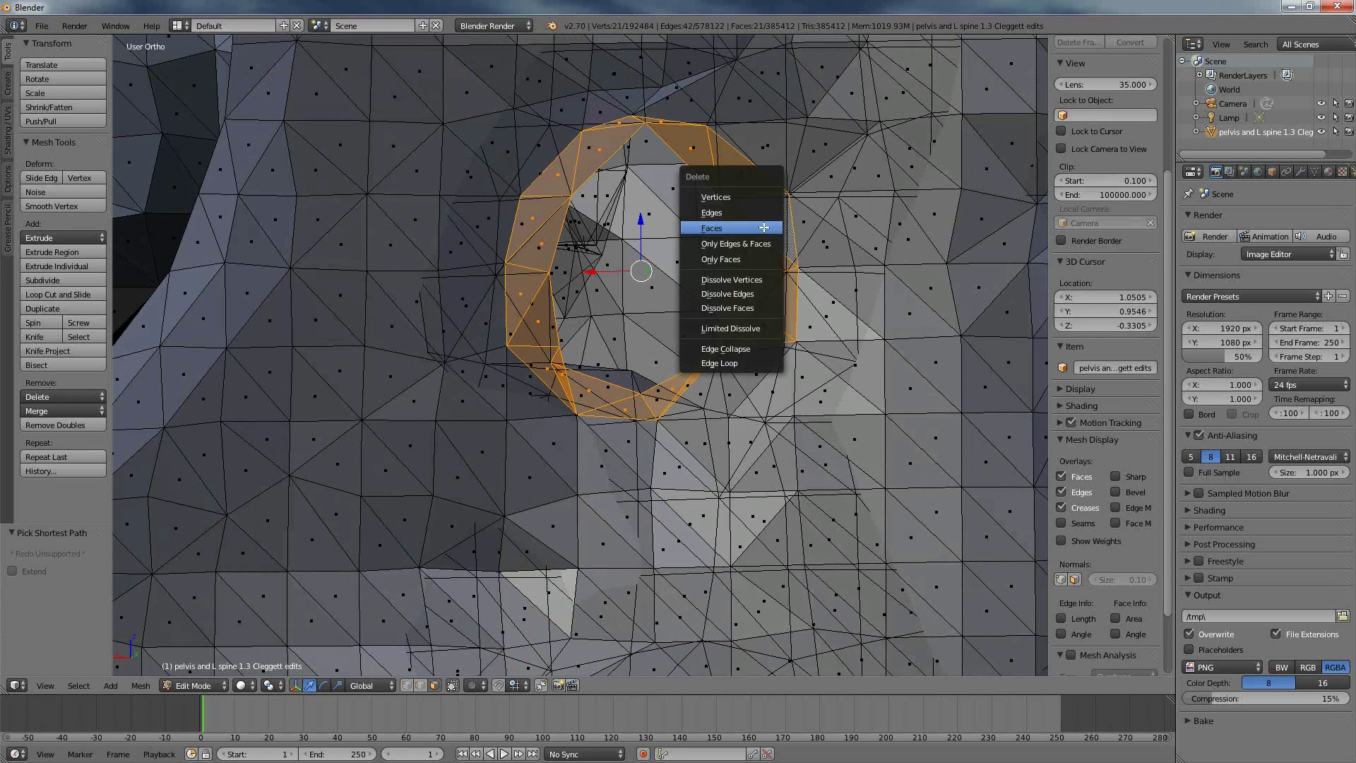
click(764, 227)
- In edge mode, fill the opening's boundary loop with a face and triangulate it
key(ctrl+Tab)
click(763, 227)
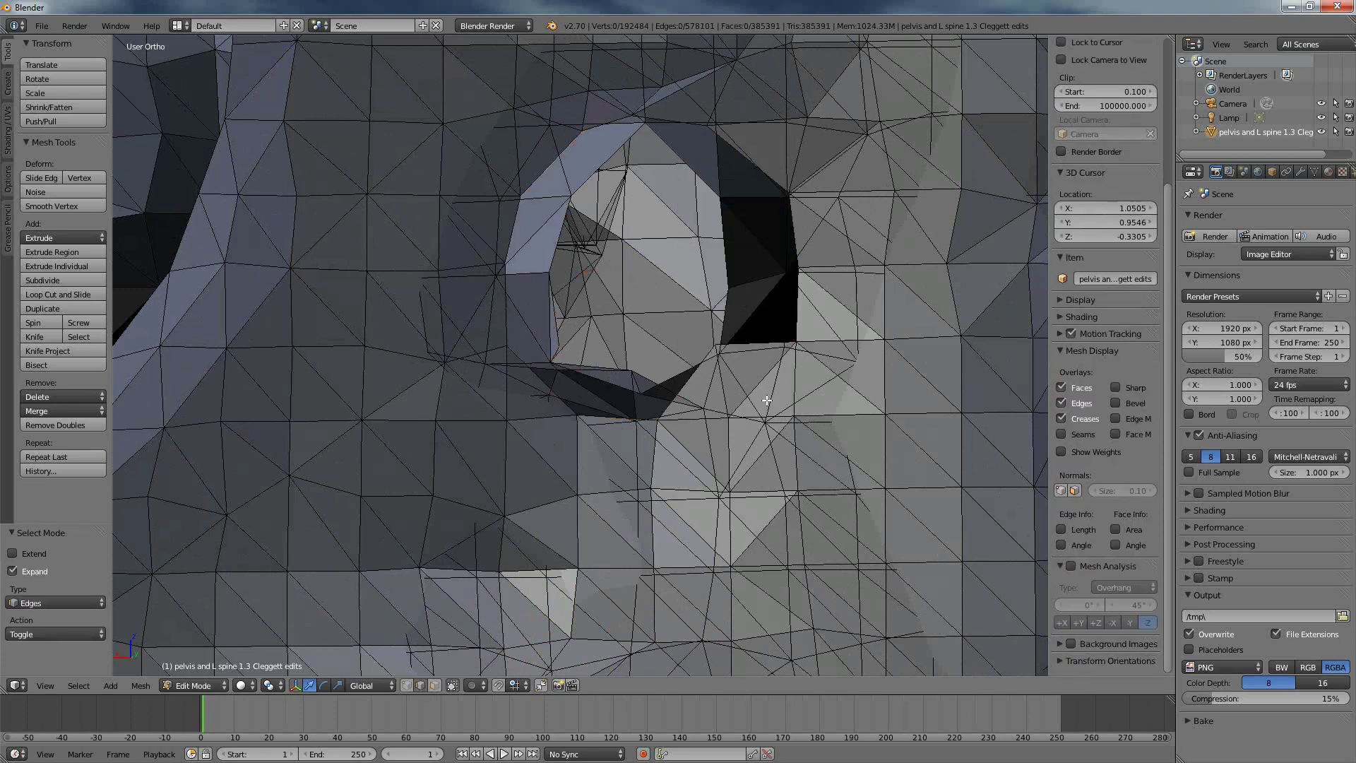
alt+right_click(797, 319)
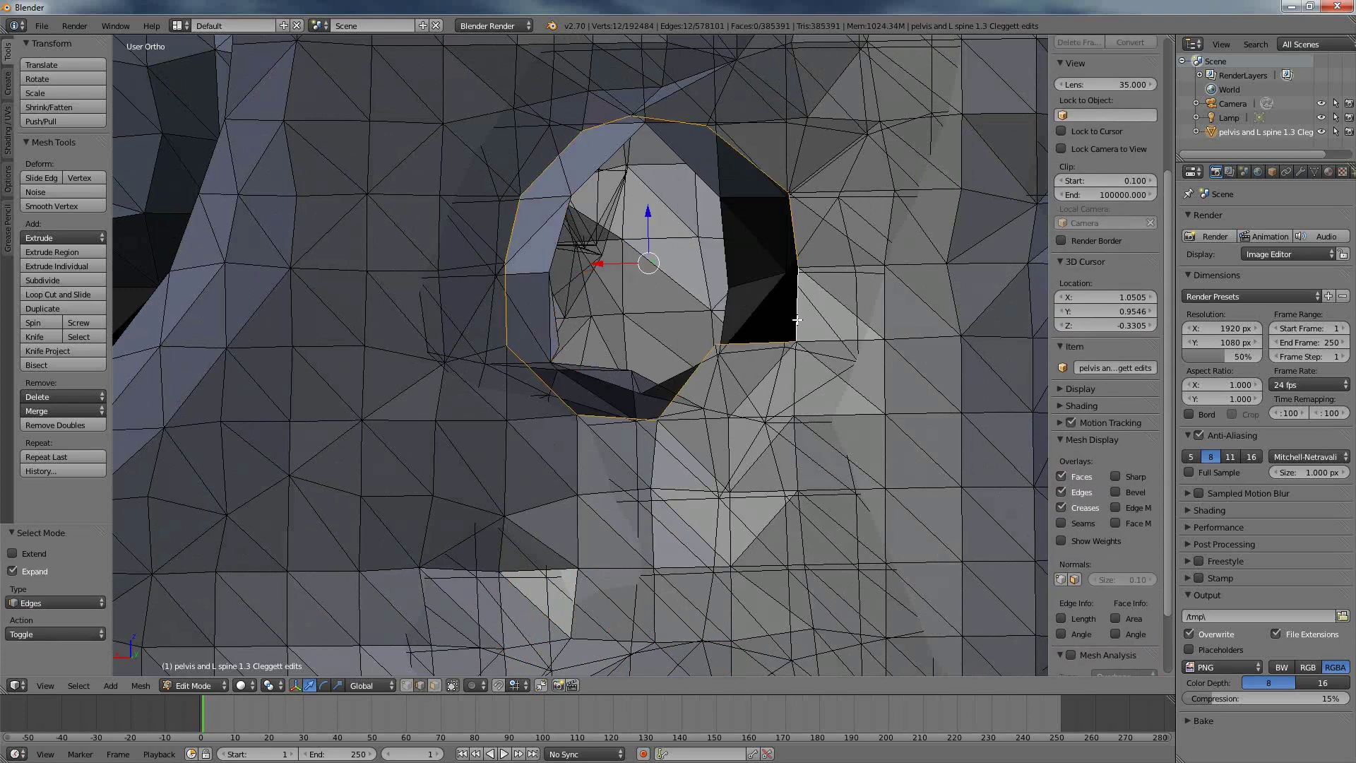
key(f)
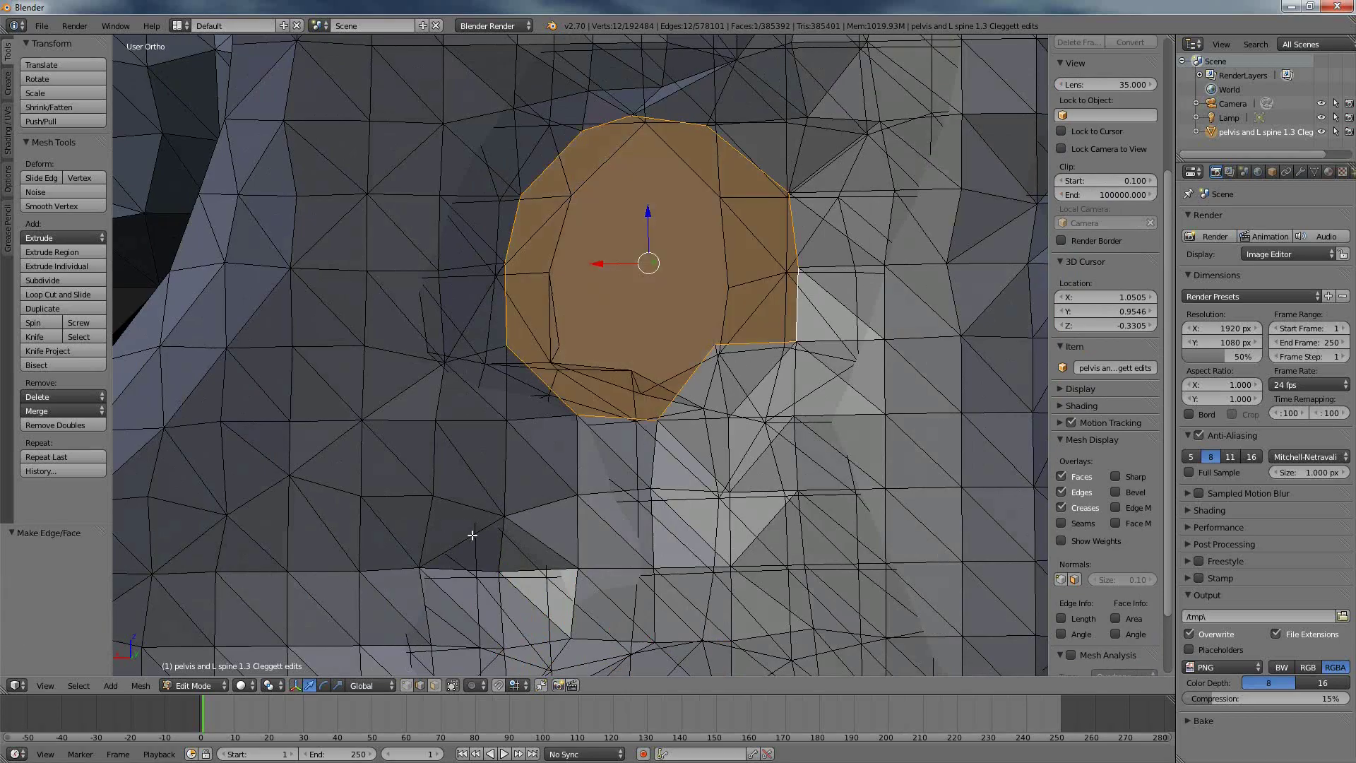
key(ctrl+t)
middle_drag(472, 535, 736, 384)
- In face mode, select a chain of faces around the second hole's rim and delete them
key(ctrl+Tab)
click(744, 425)
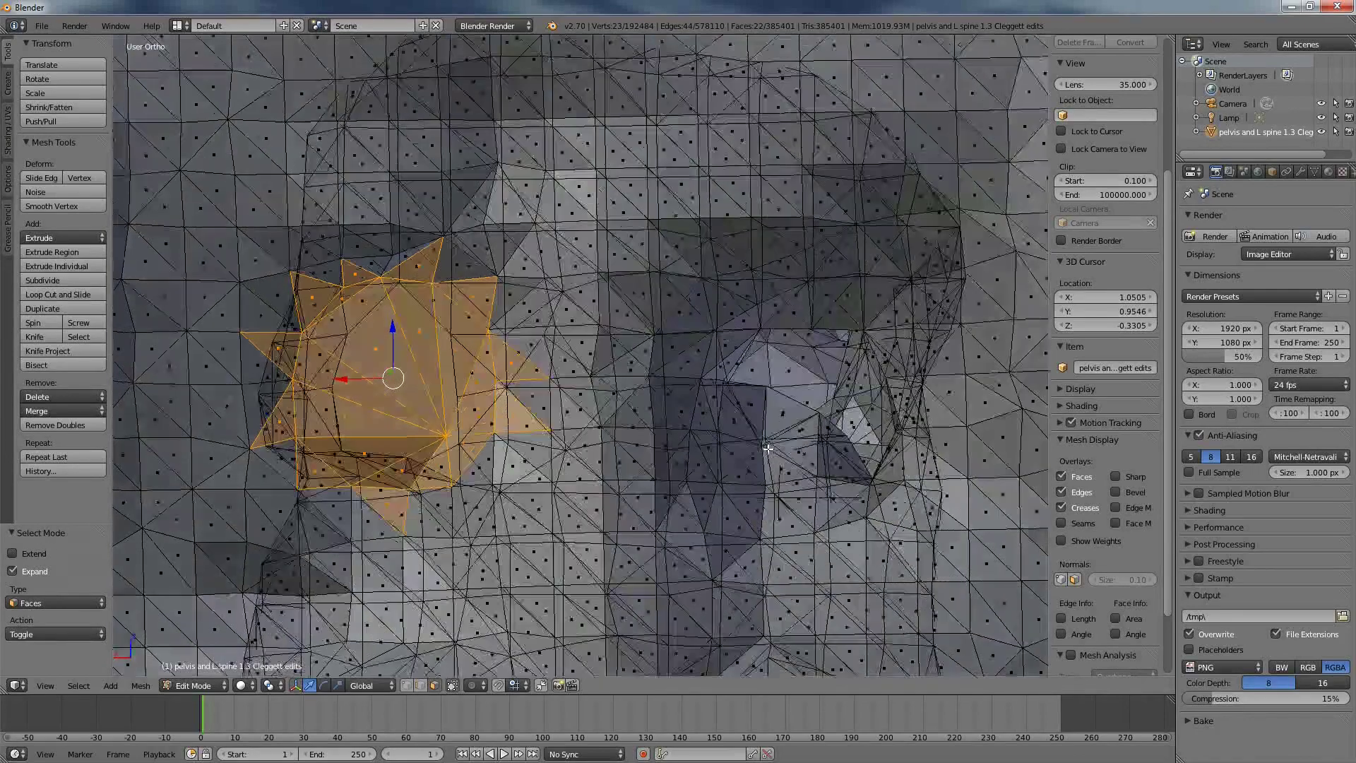
middle_drag(768, 448, 752, 432)
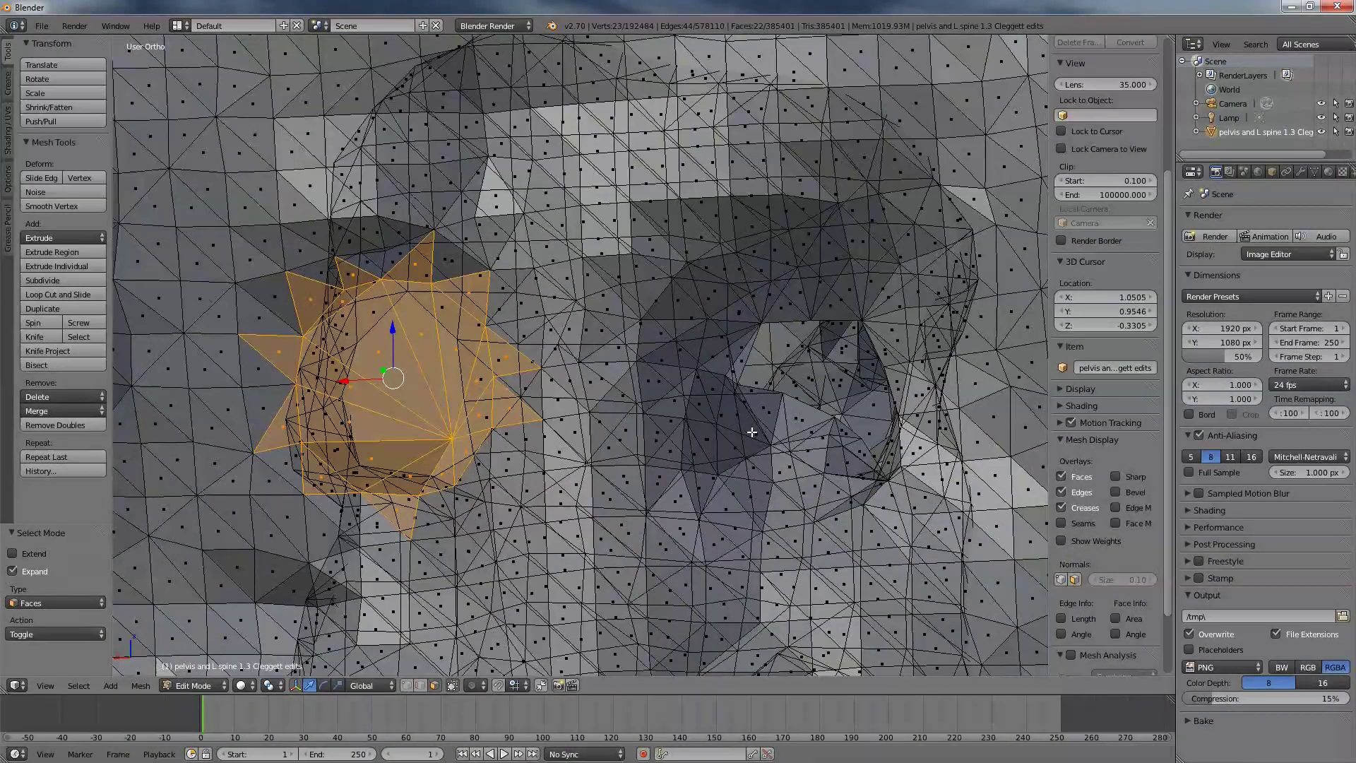
right_click(717, 393)
ctrl+right_click(831, 308)
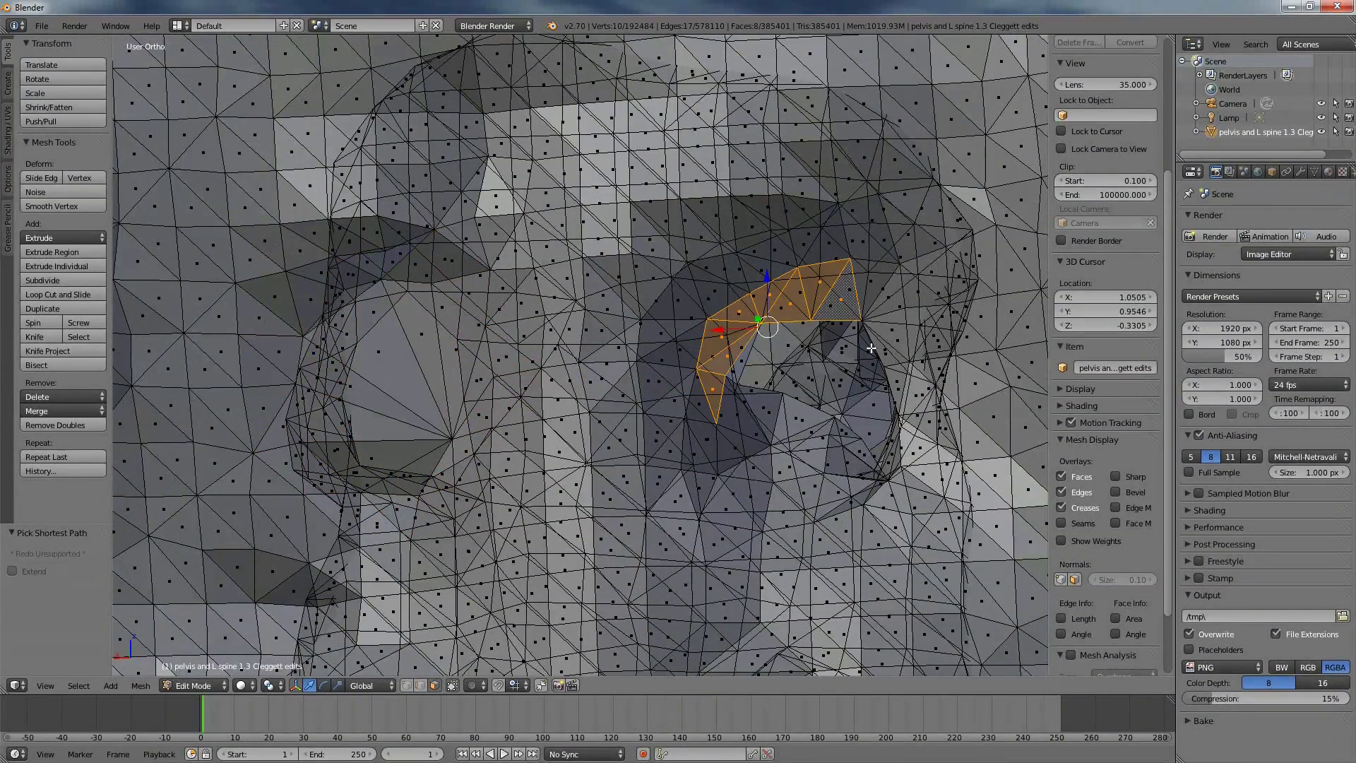
ctrl+right_click(886, 364)
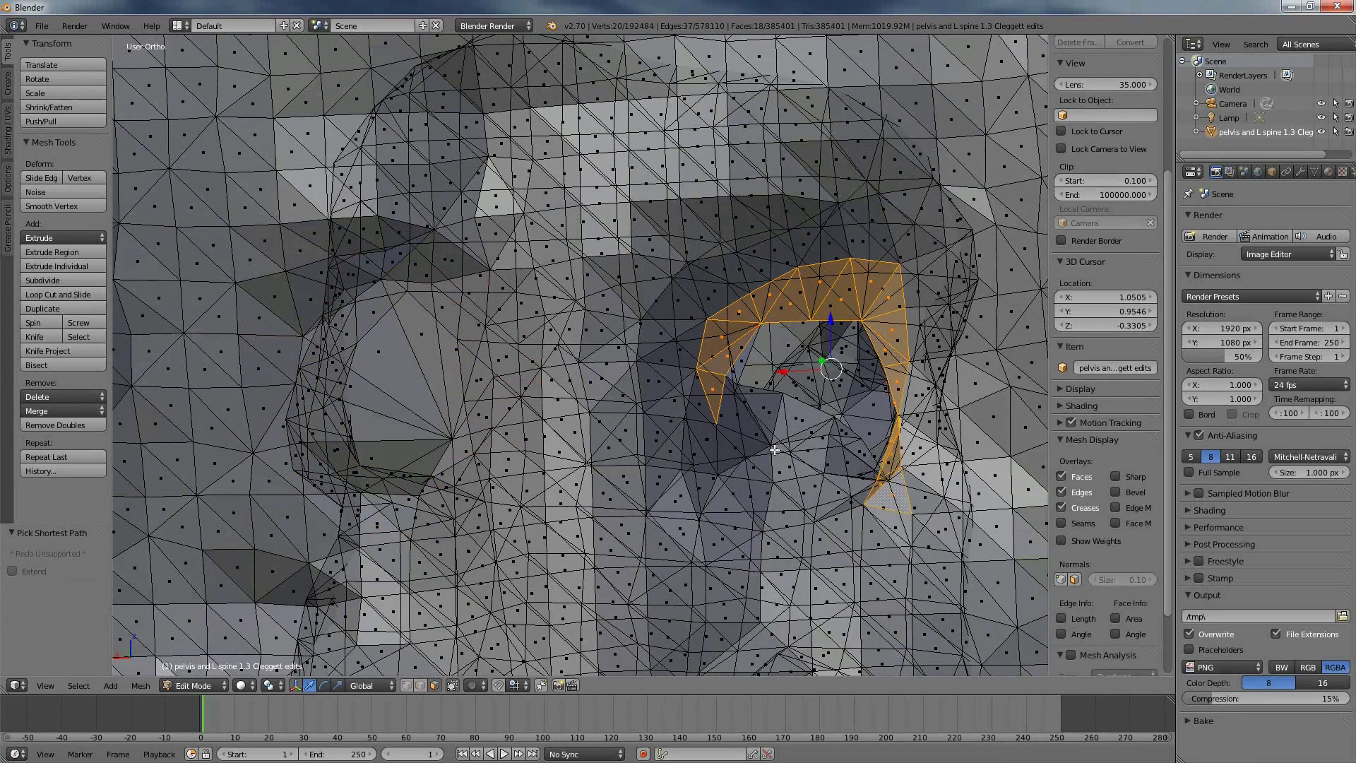
ctrl+right_click(734, 428)
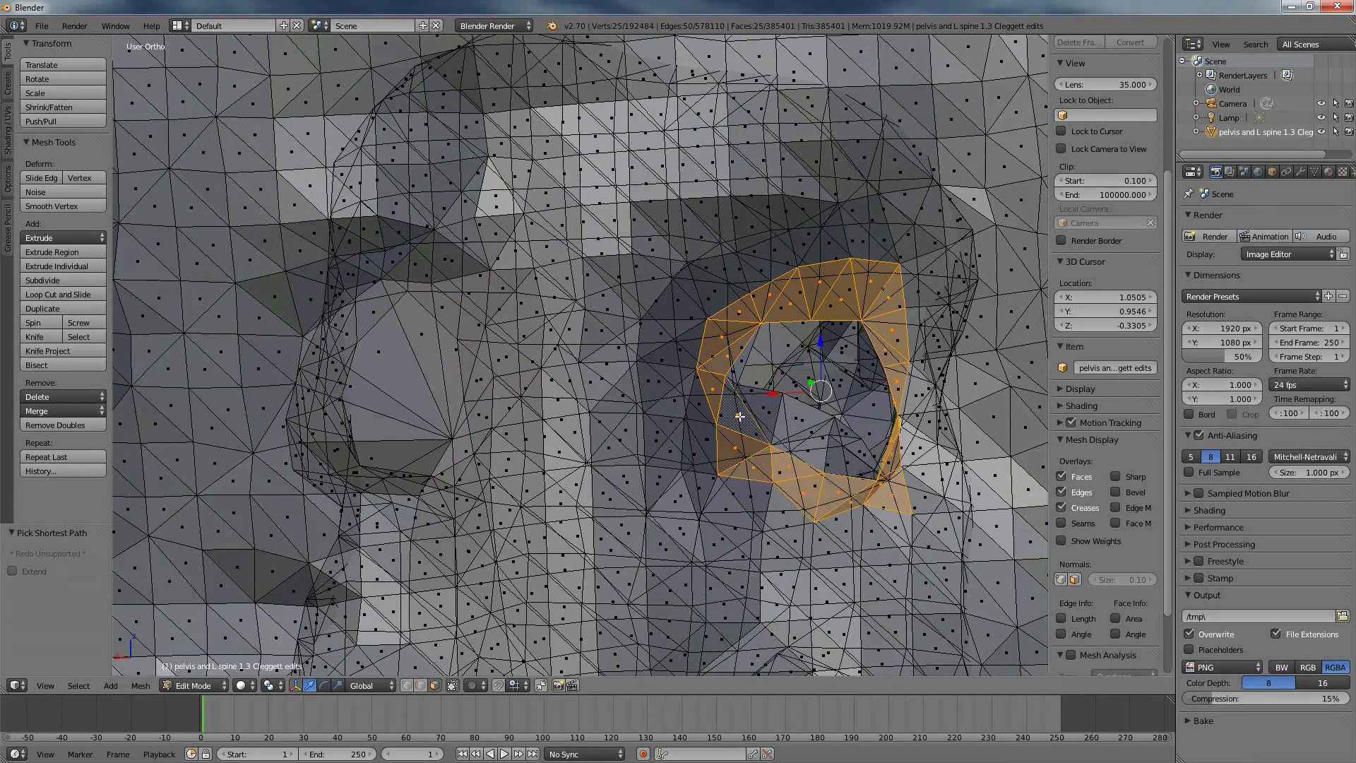
key(x)
click(740, 417)
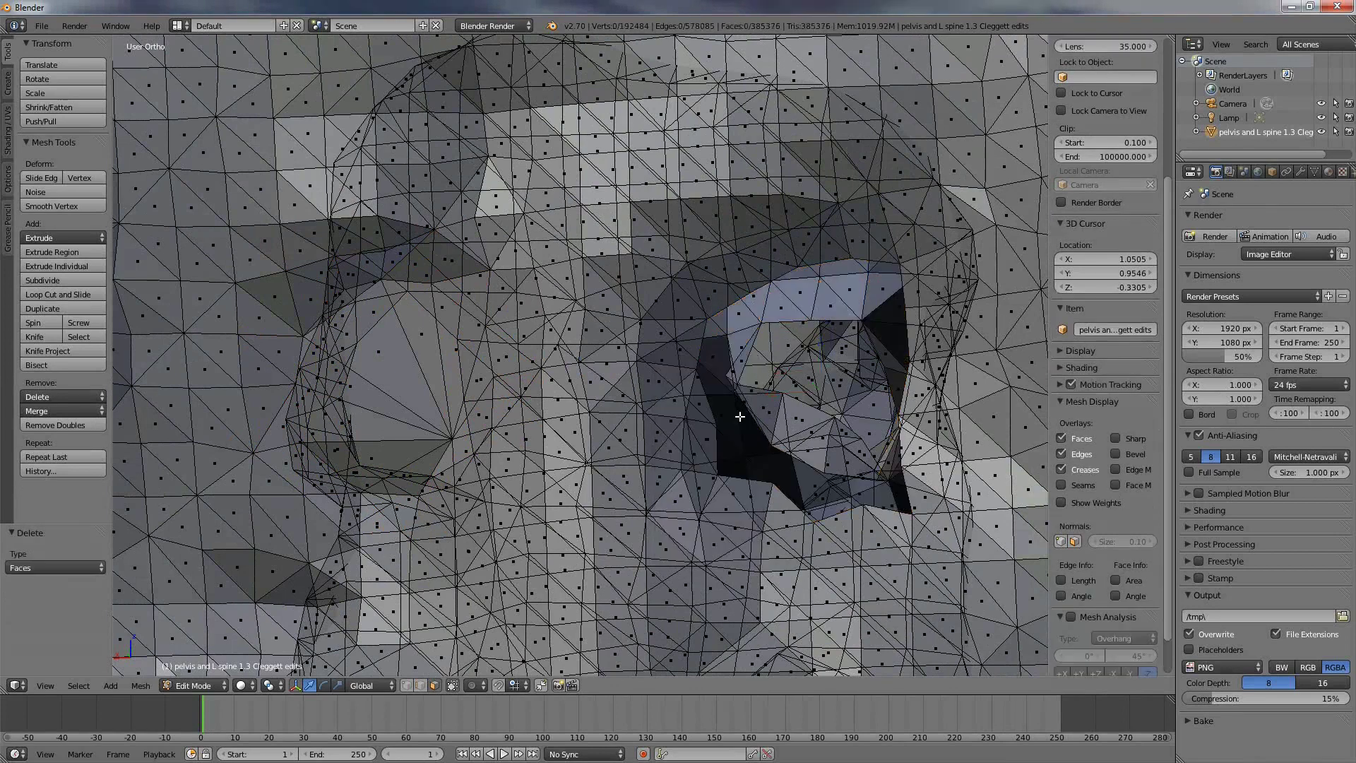
- In edge mode, fill the opening's boundary loop with a face and triangulate it
key(ctrl+Tab)
click(734, 399)
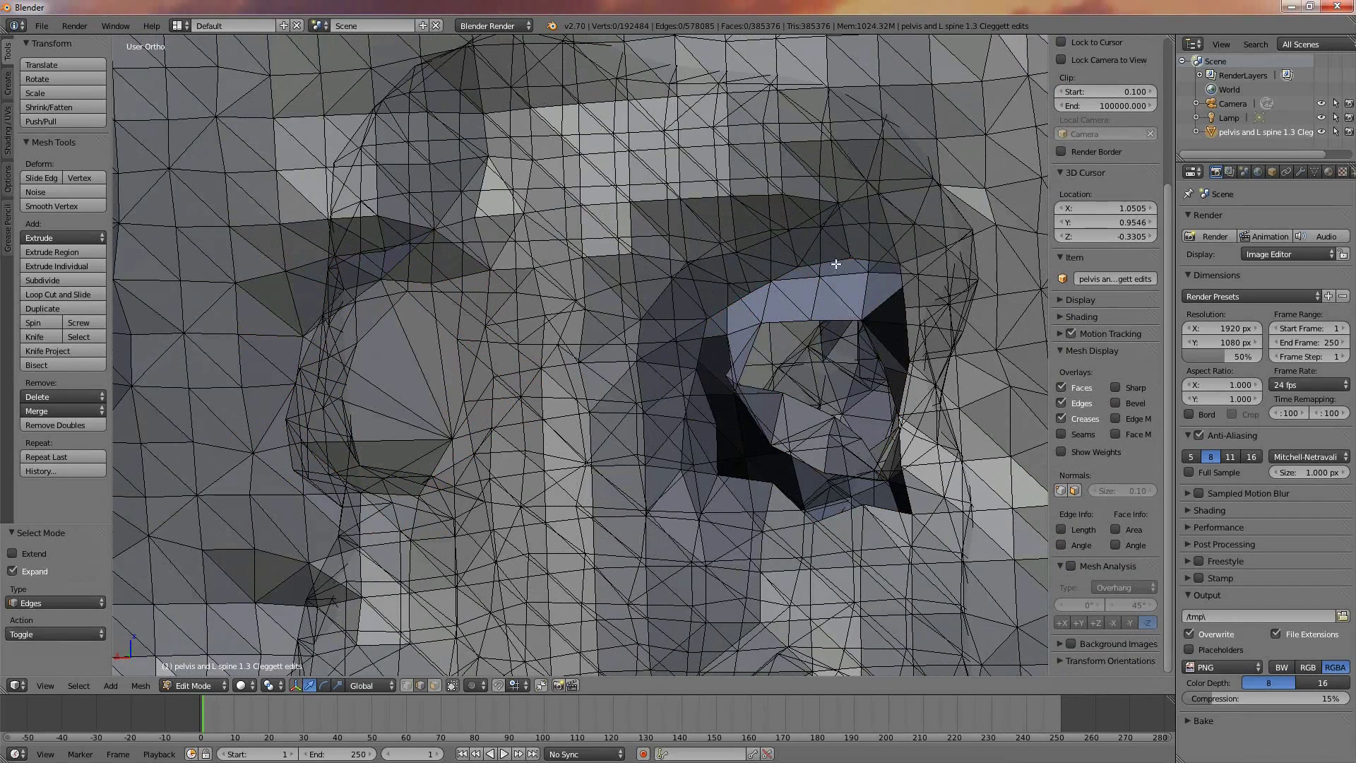
alt+right_click(837, 263)
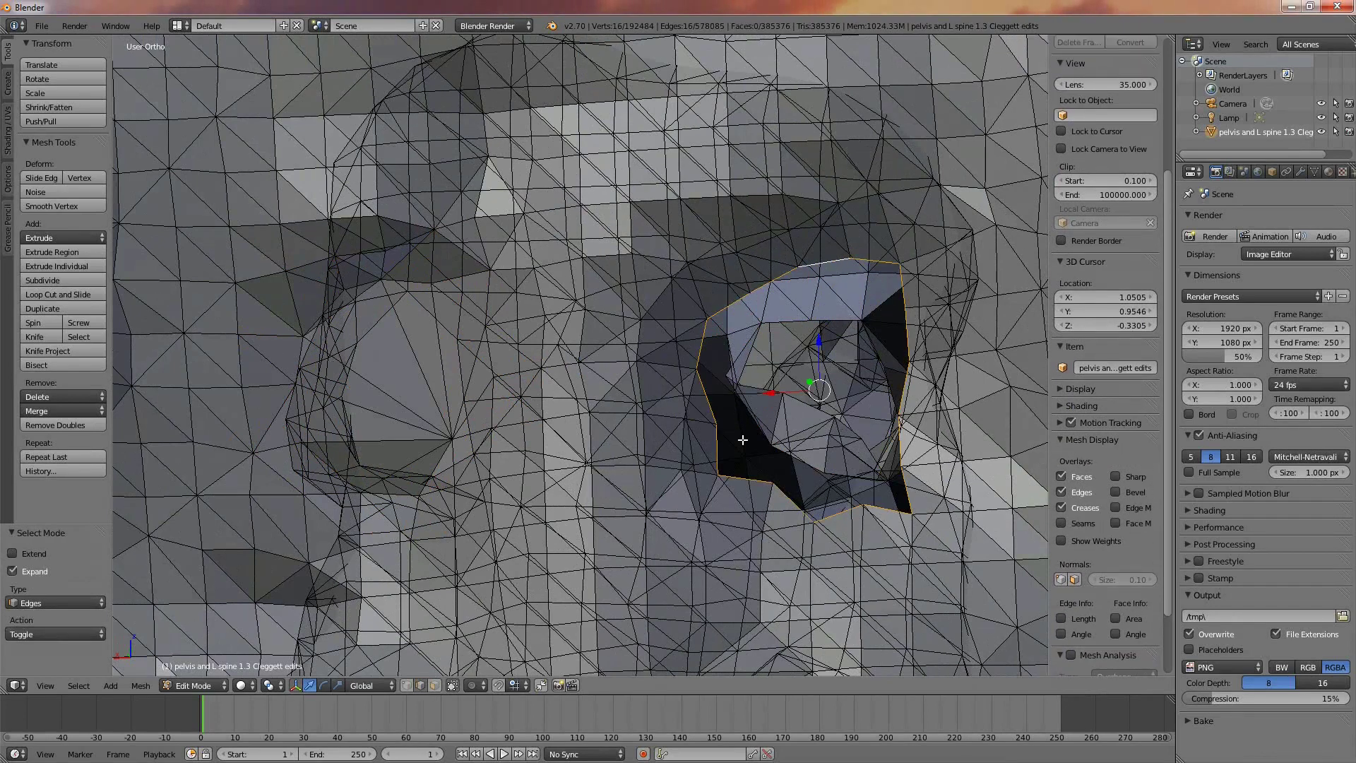
key(f)
key(ctrl+t)
middle_drag(743, 439, 582, 416)
scroll(686, 415, down, 5)
- Select the linked inner cavity mesh from one vertex, delete its vertices, and reveal hidden geometry
key(ctrl+Tab)
click(621, 446)
right_click(570, 385)
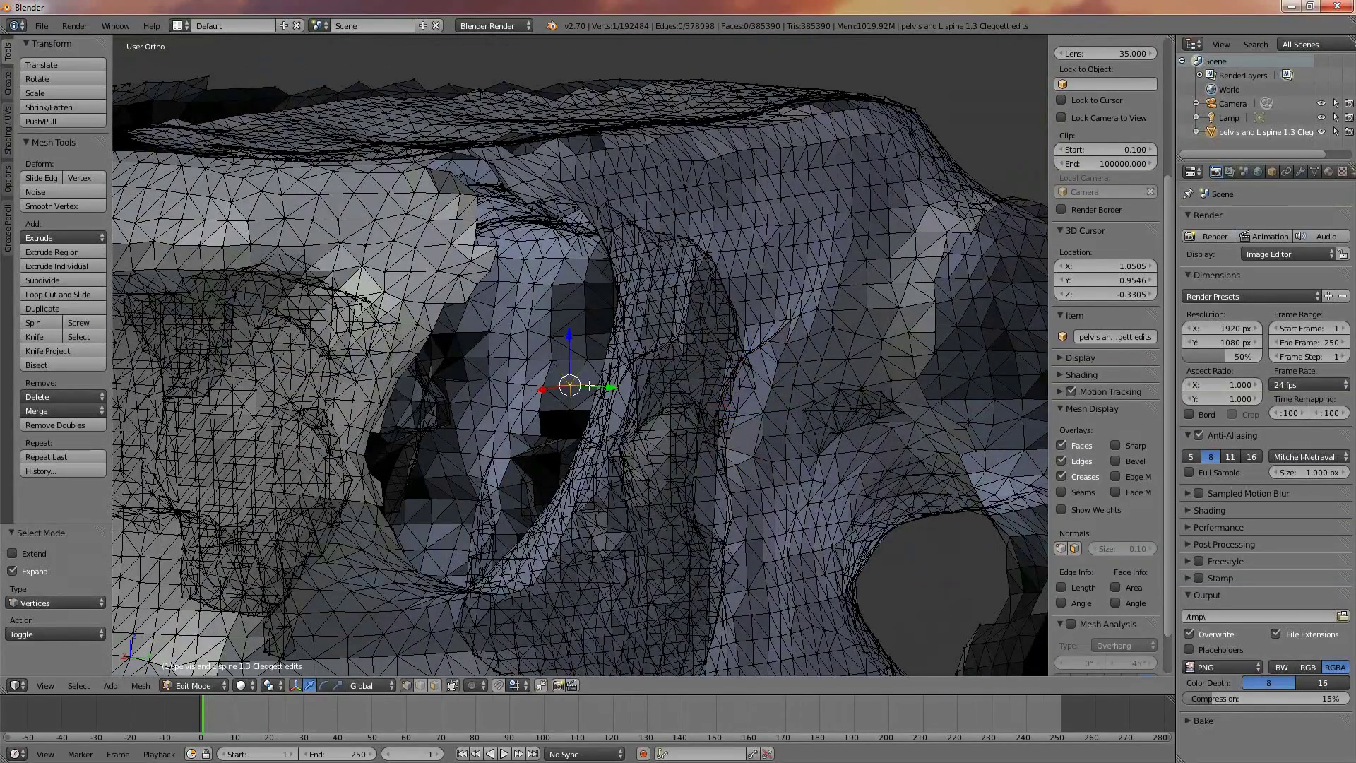
key(ctrl+l)
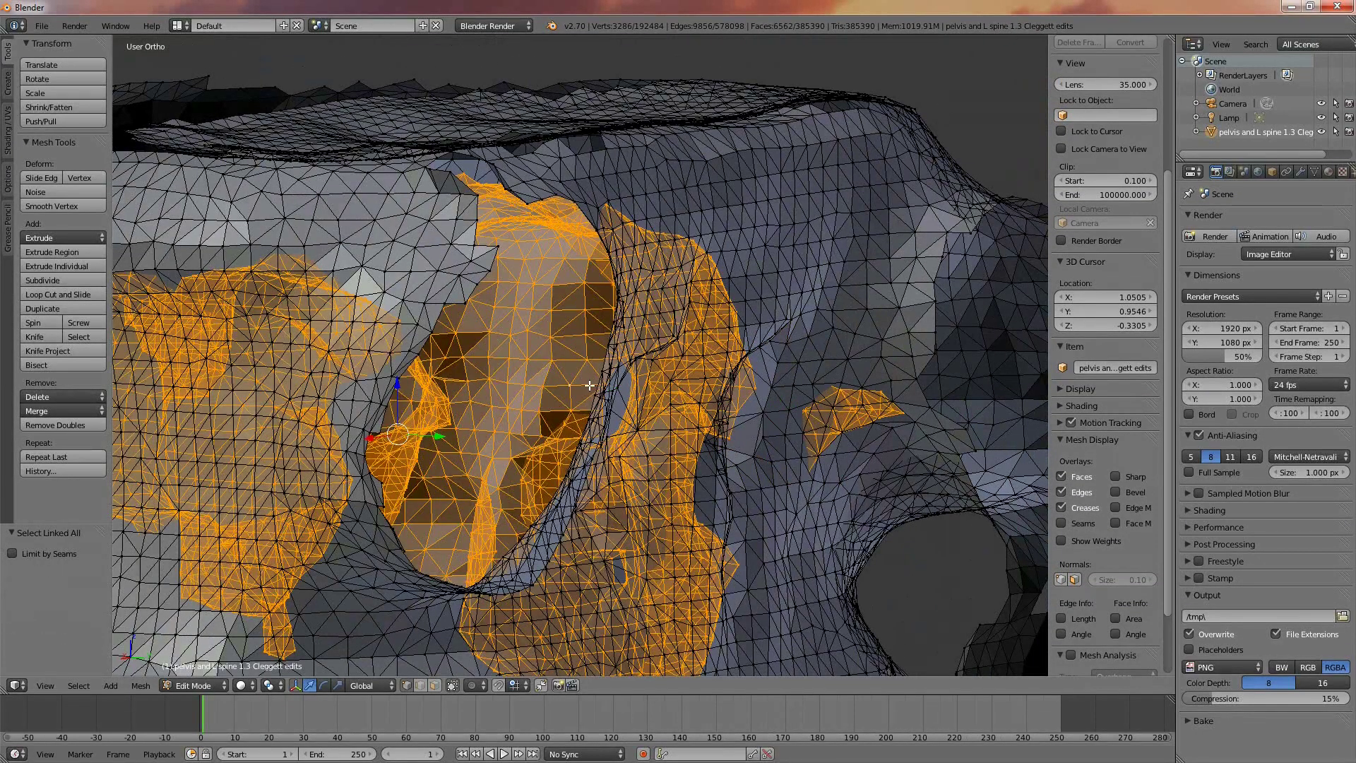
scroll(590, 385, down, 10)
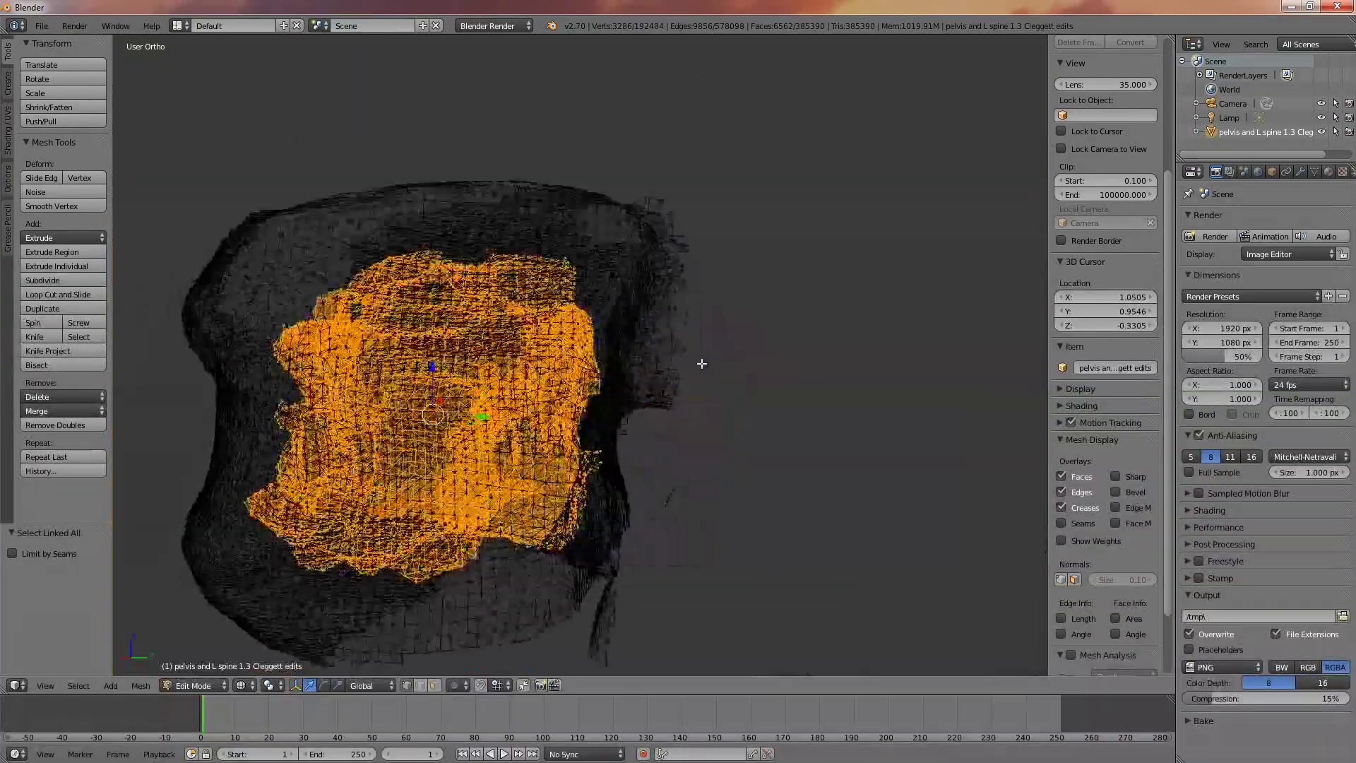
middle_drag(702, 363, 699, 388)
key(x)
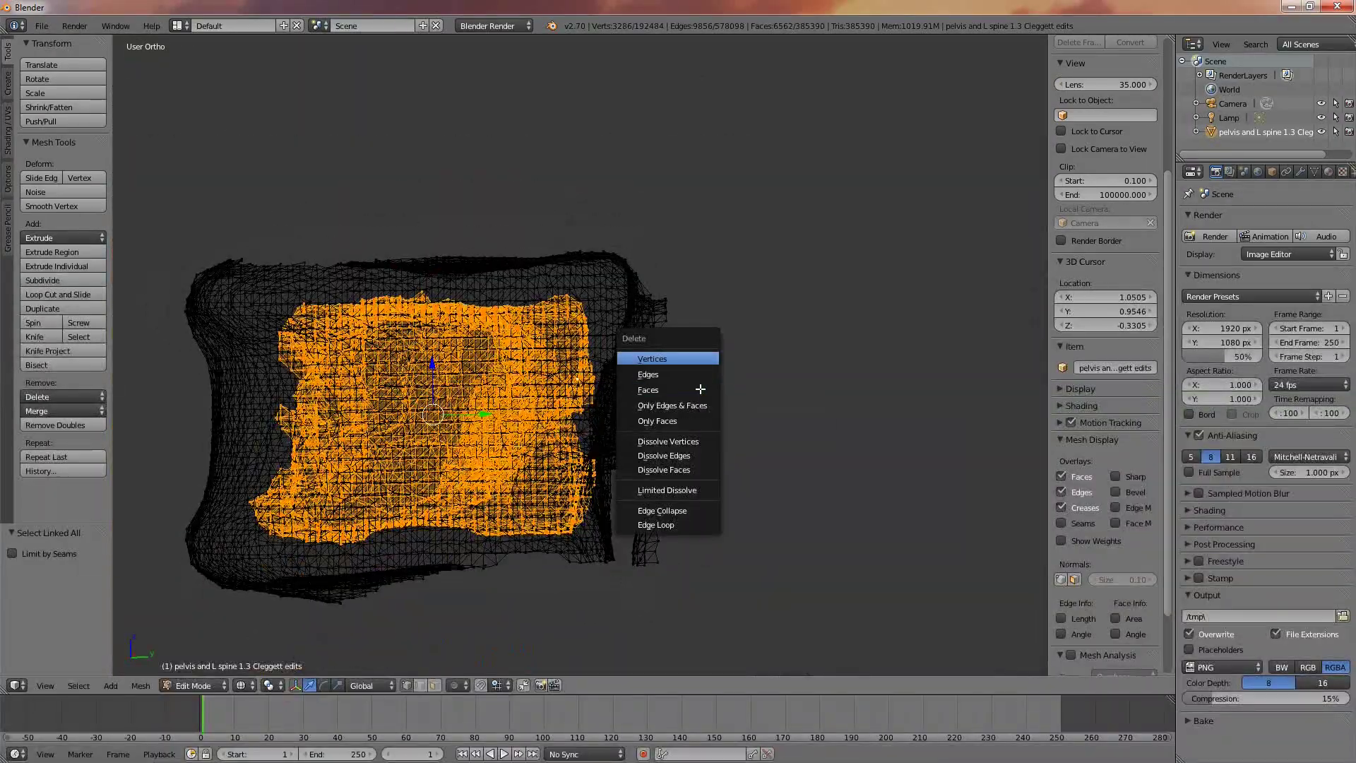
click(664, 360)
middle_drag(689, 396, 657, 387)
key(alt+h)
- Zoom out and orbit around the pelvis to view the whole revealed model
scroll(573, 413, down, 3)
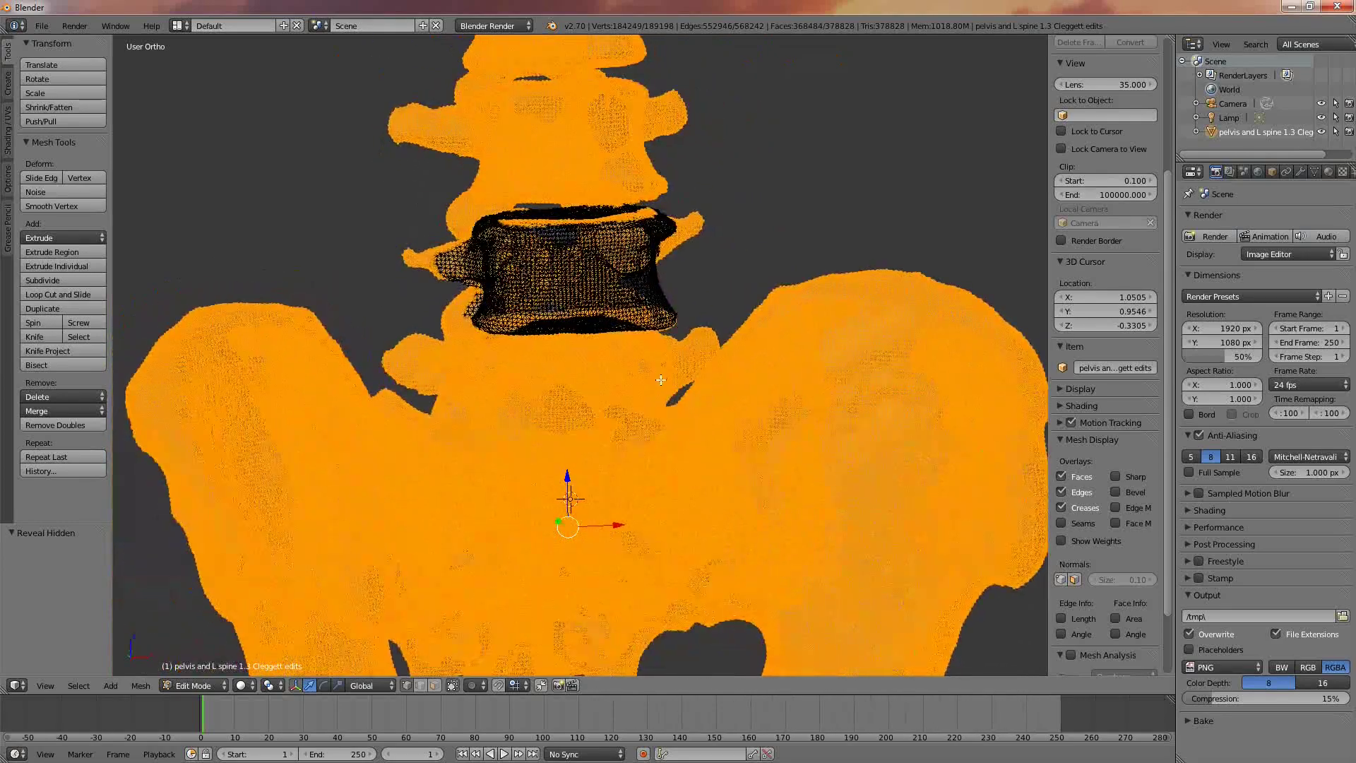
middle_drag(661, 380, 701, 379)
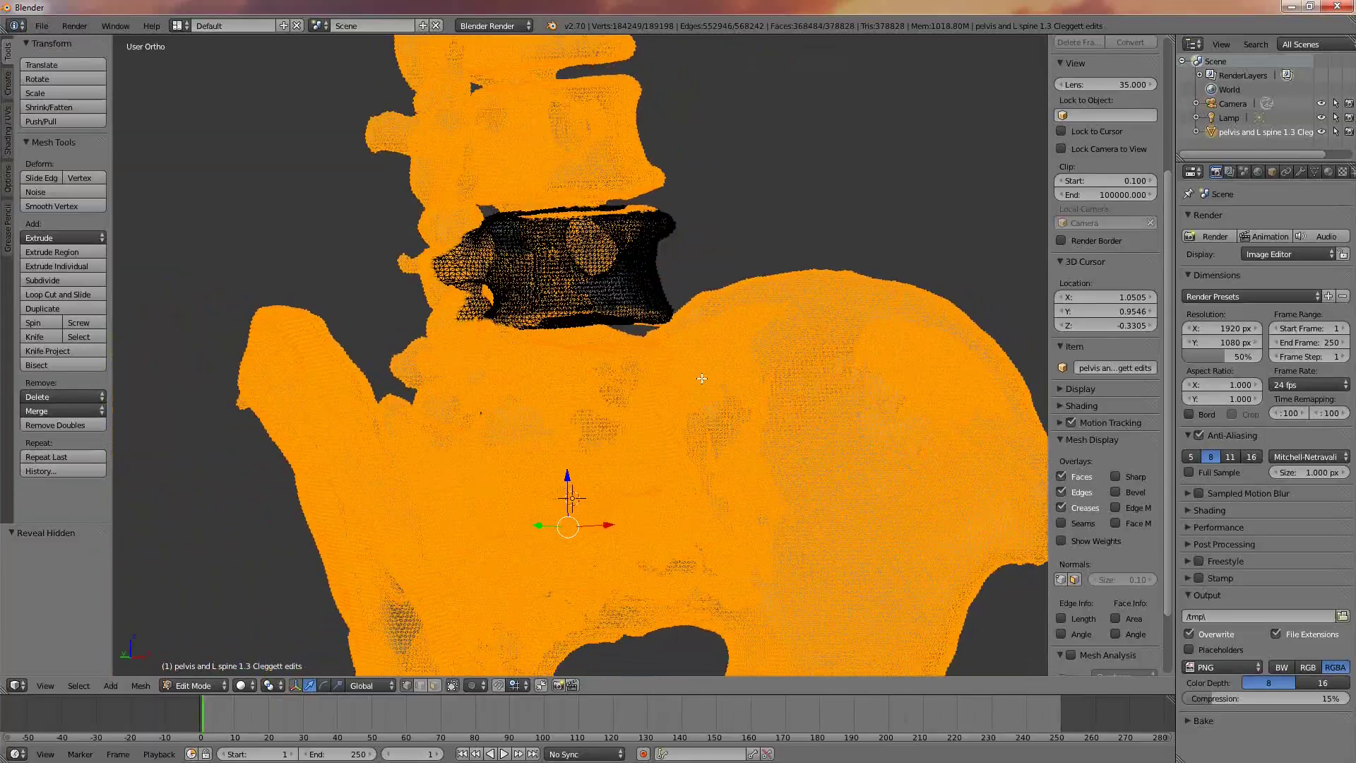
- Deselect the whole mesh and zoom in and out to inspect the patched surface
key(a)
scroll(943, 385, up, 5)
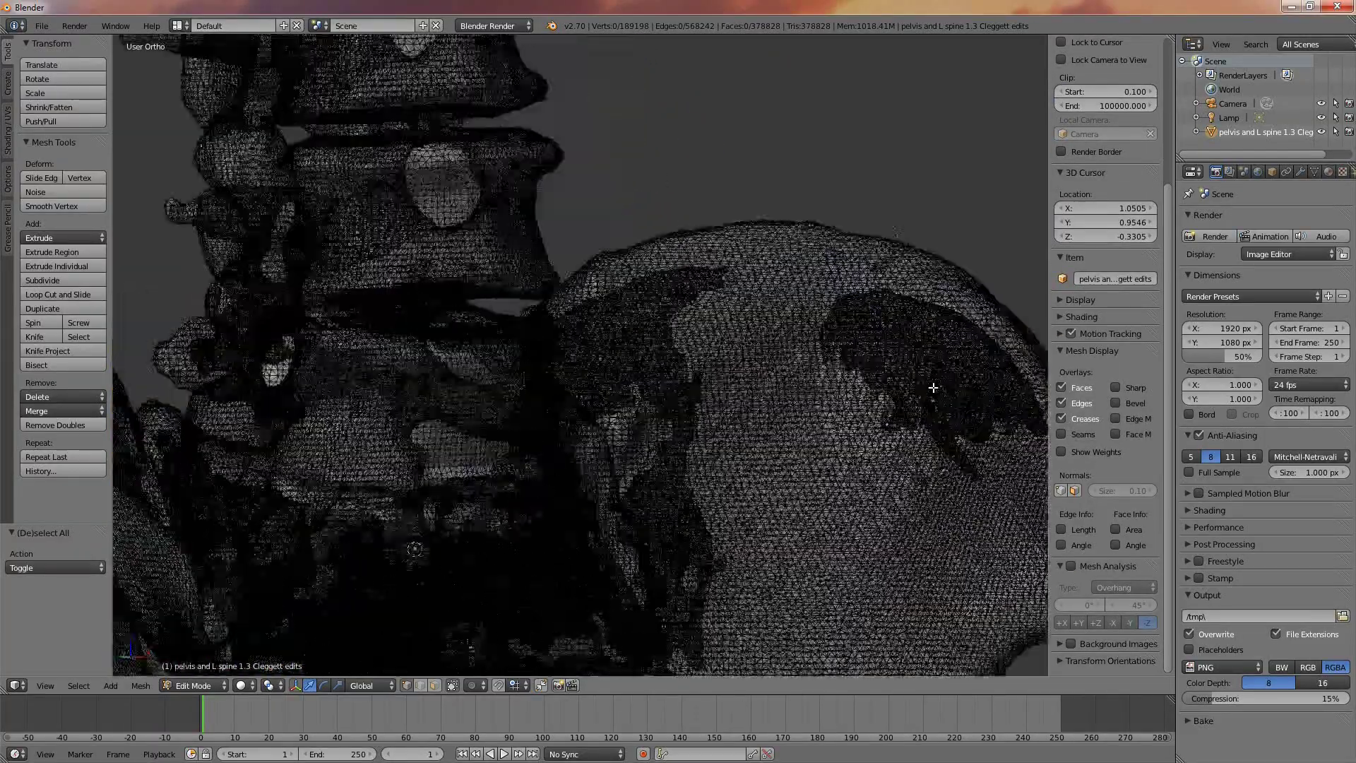
scroll(949, 378, up, 5)
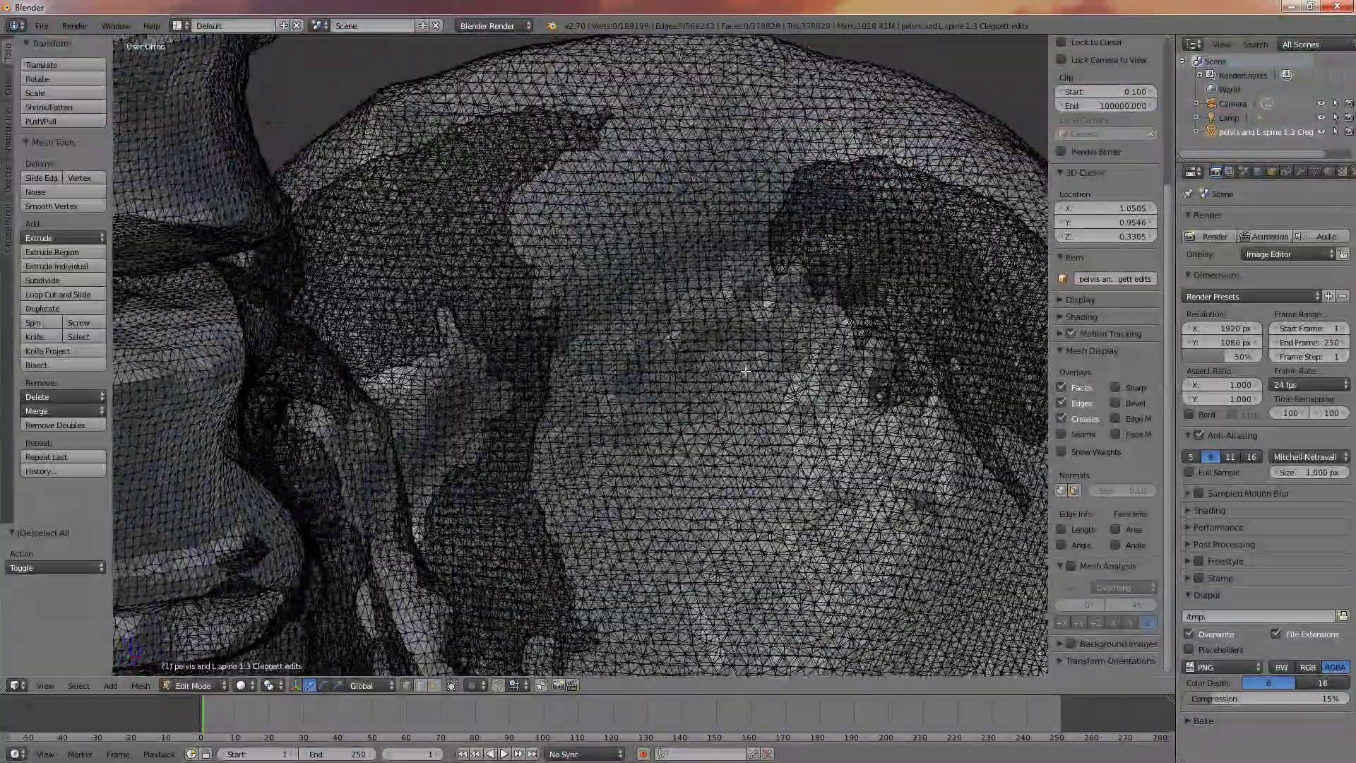
scroll(707, 397, down, 8)
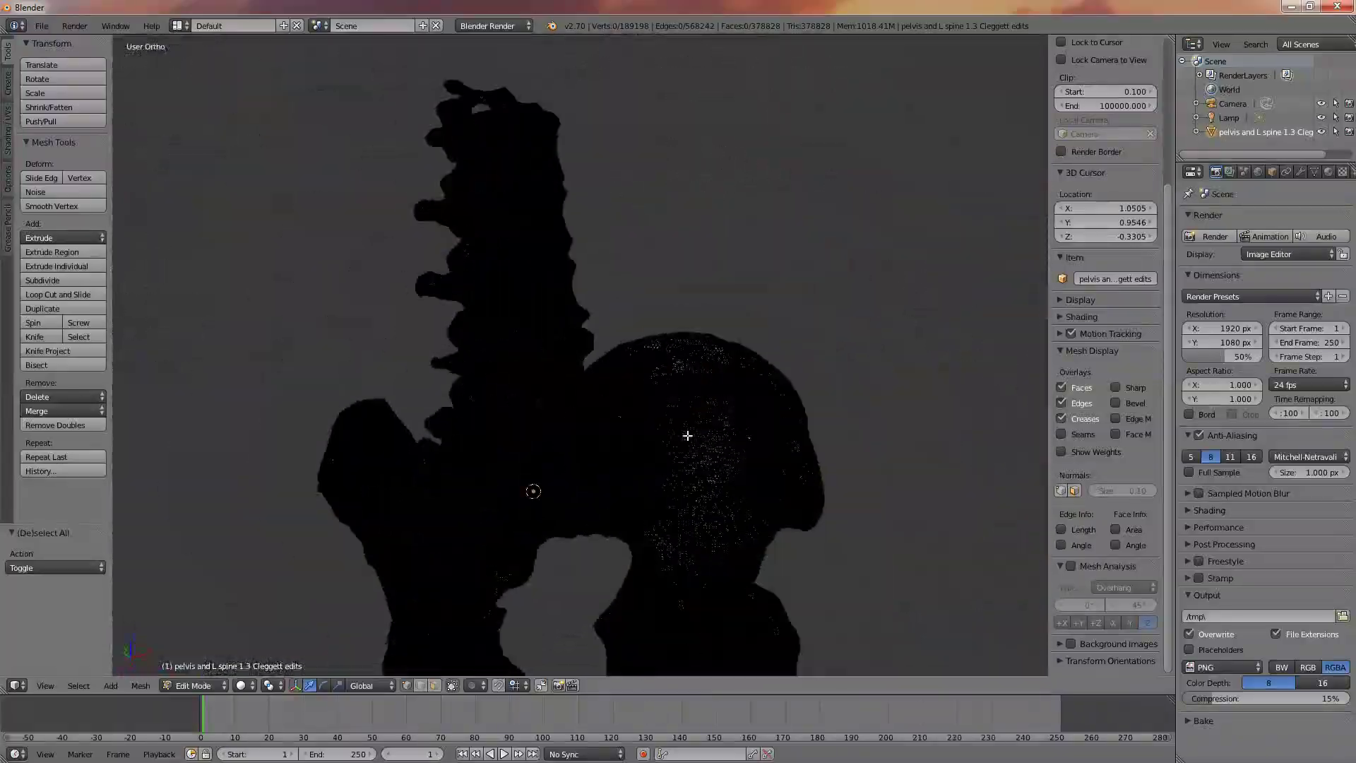
scroll(675, 431, up, 8)
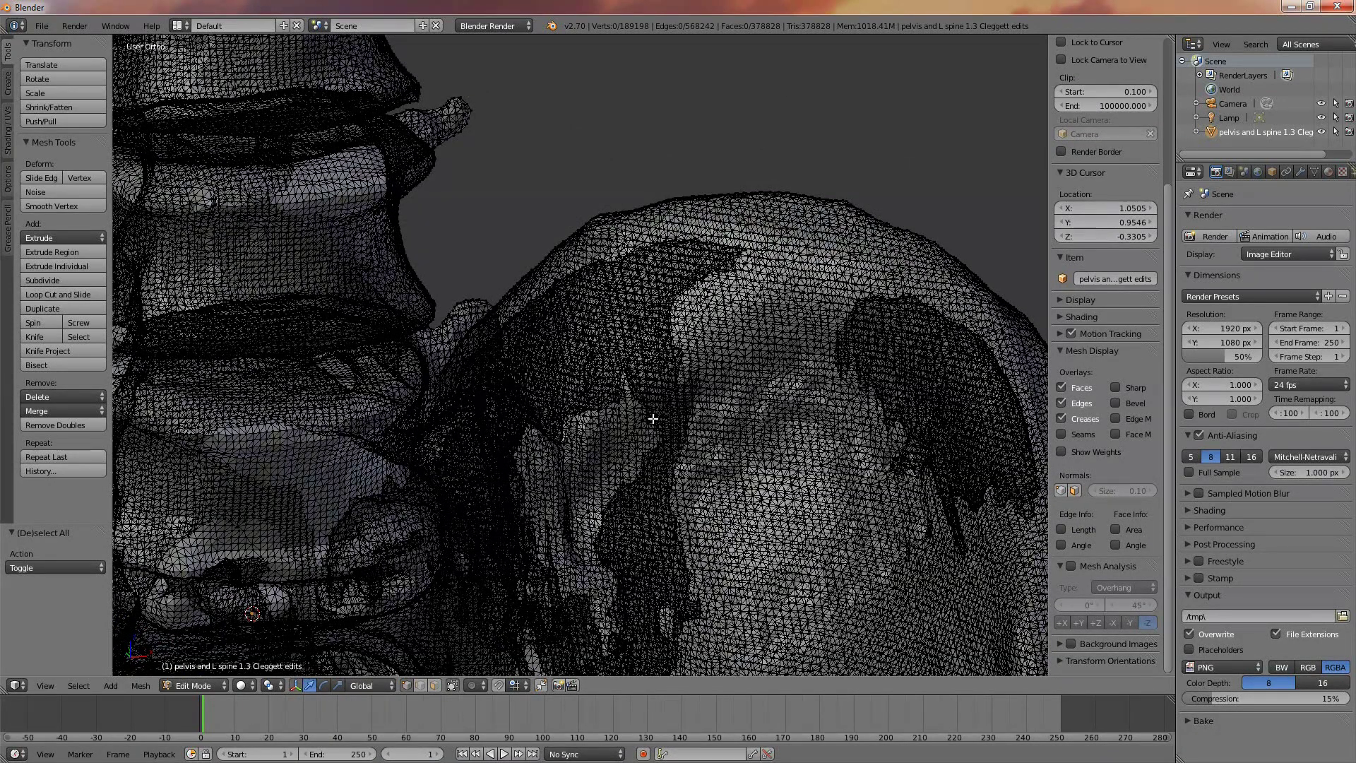
scroll(654, 419, up, 1)
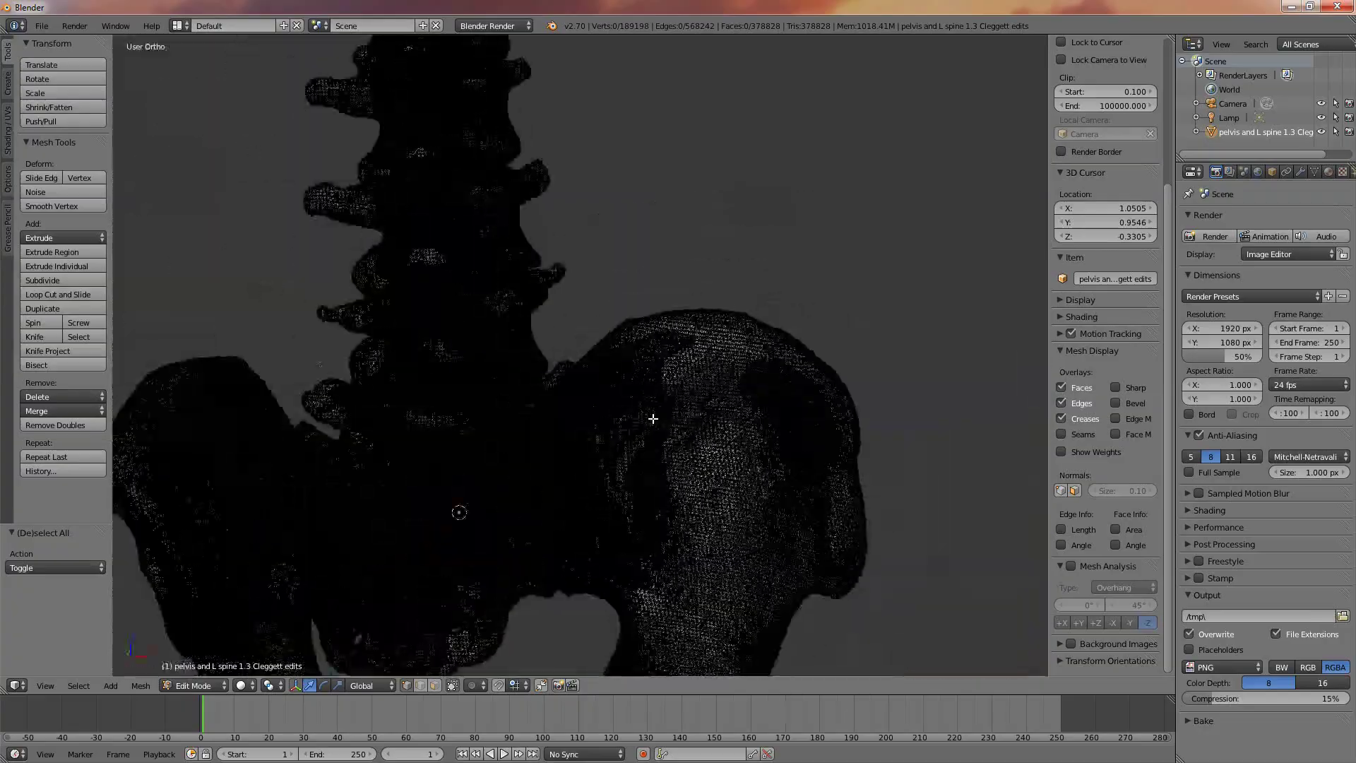
scroll(653, 419, down, 1)
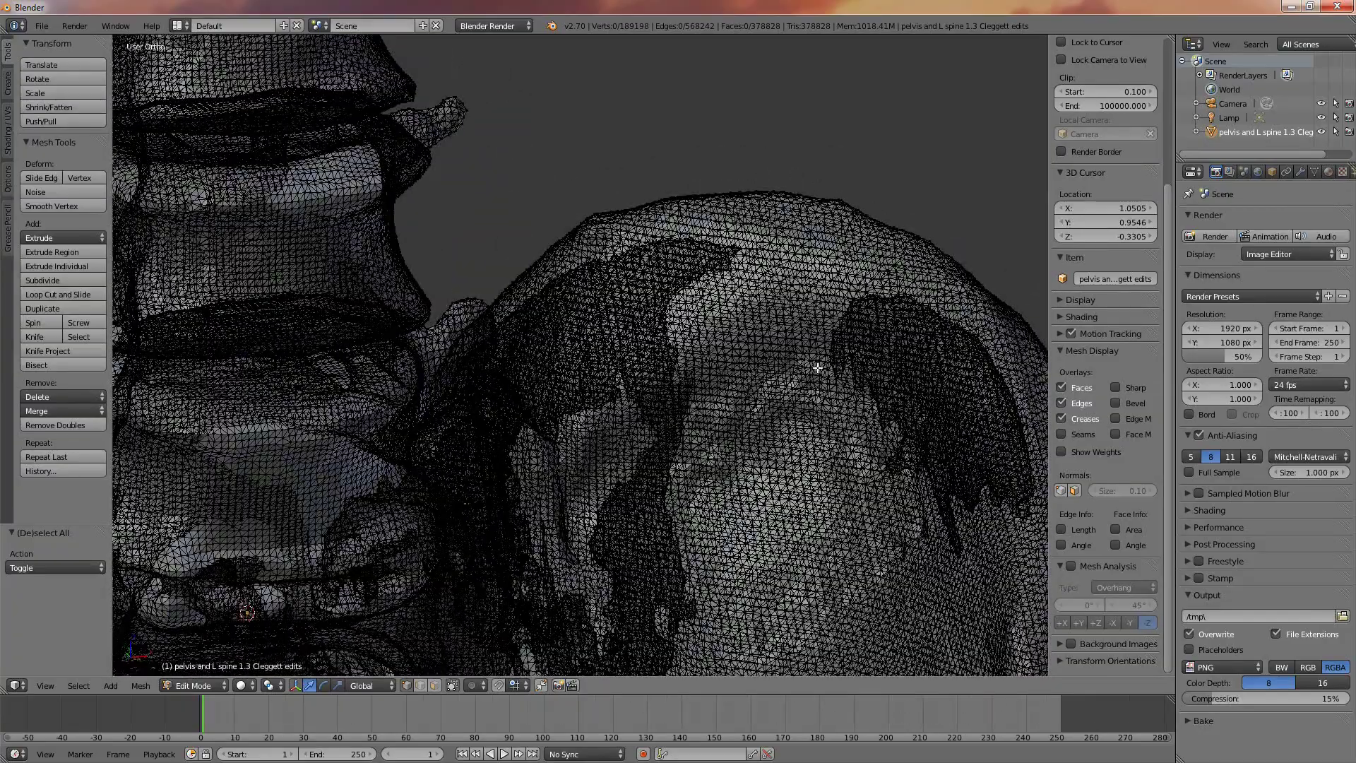
scroll(679, 447, down, 3)
scroll(679, 447, up, 3)
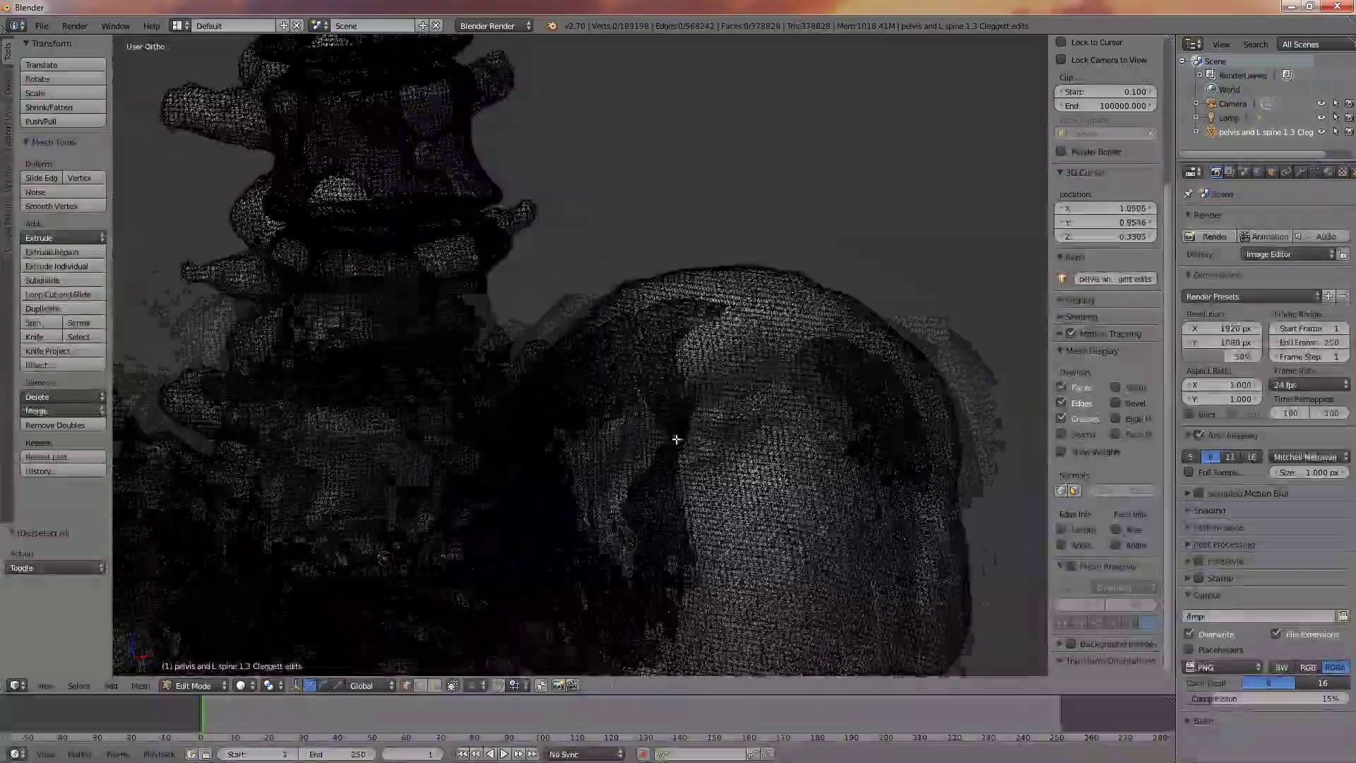
scroll(777, 334, up, 2)
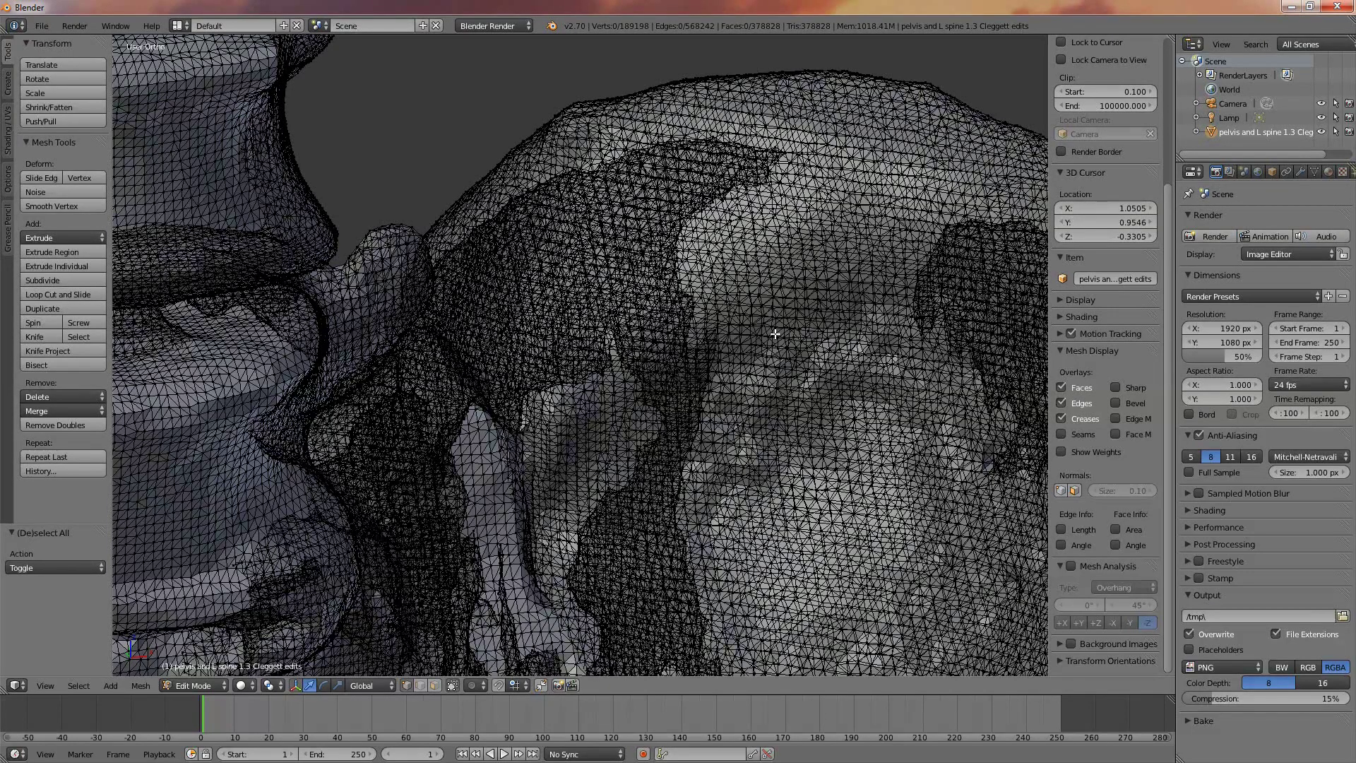
scroll(775, 333, down, 5)
- Switch the pelvis and spine back to Object Mode, showing the 378,828-face solid model
click(196, 685)
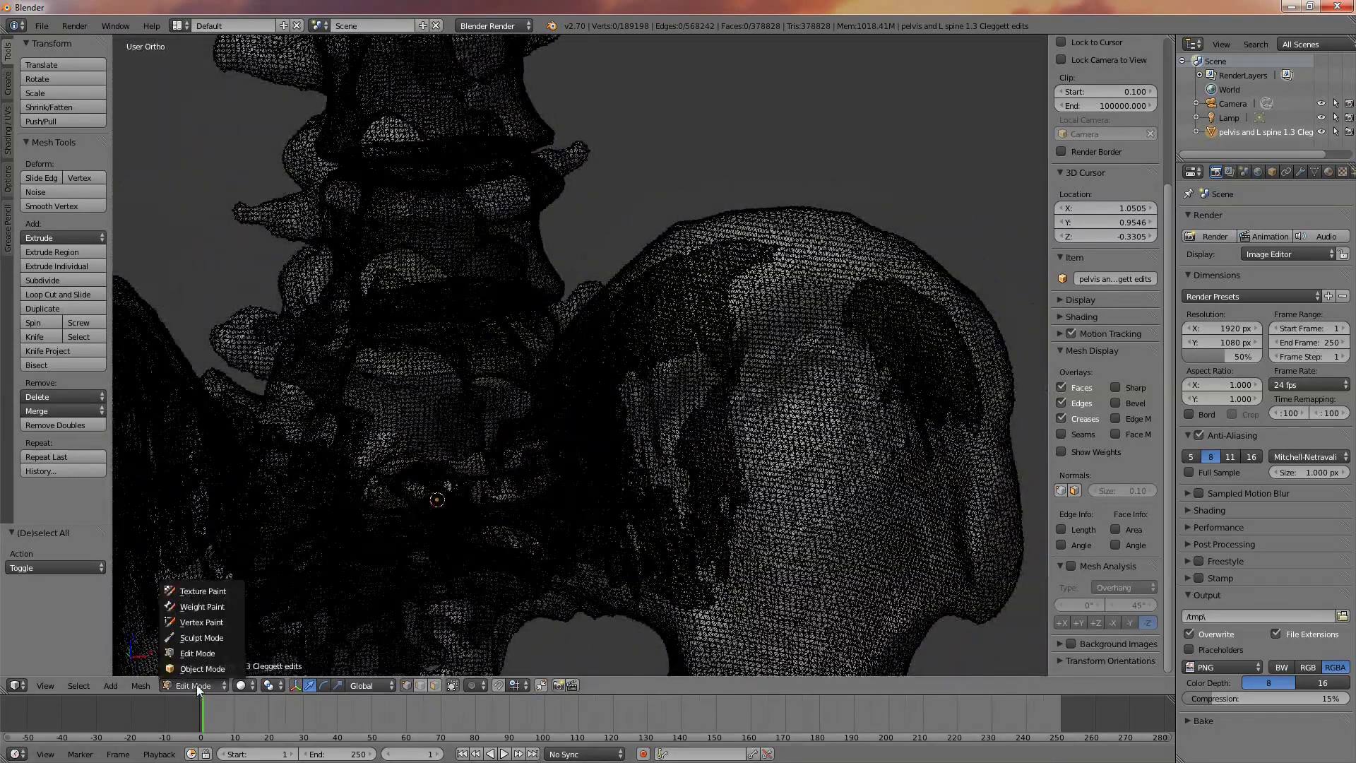
click(205, 669)
scroll(823, 479, down, 4)
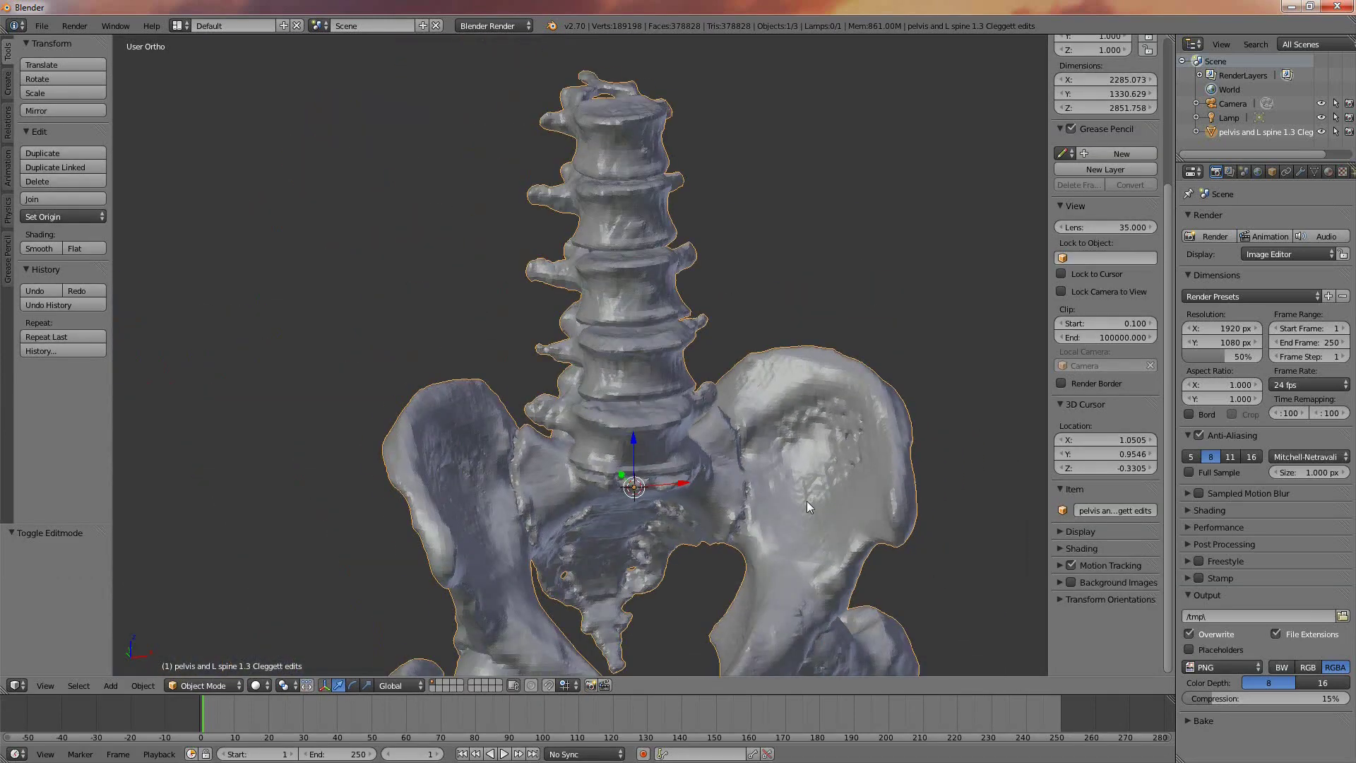